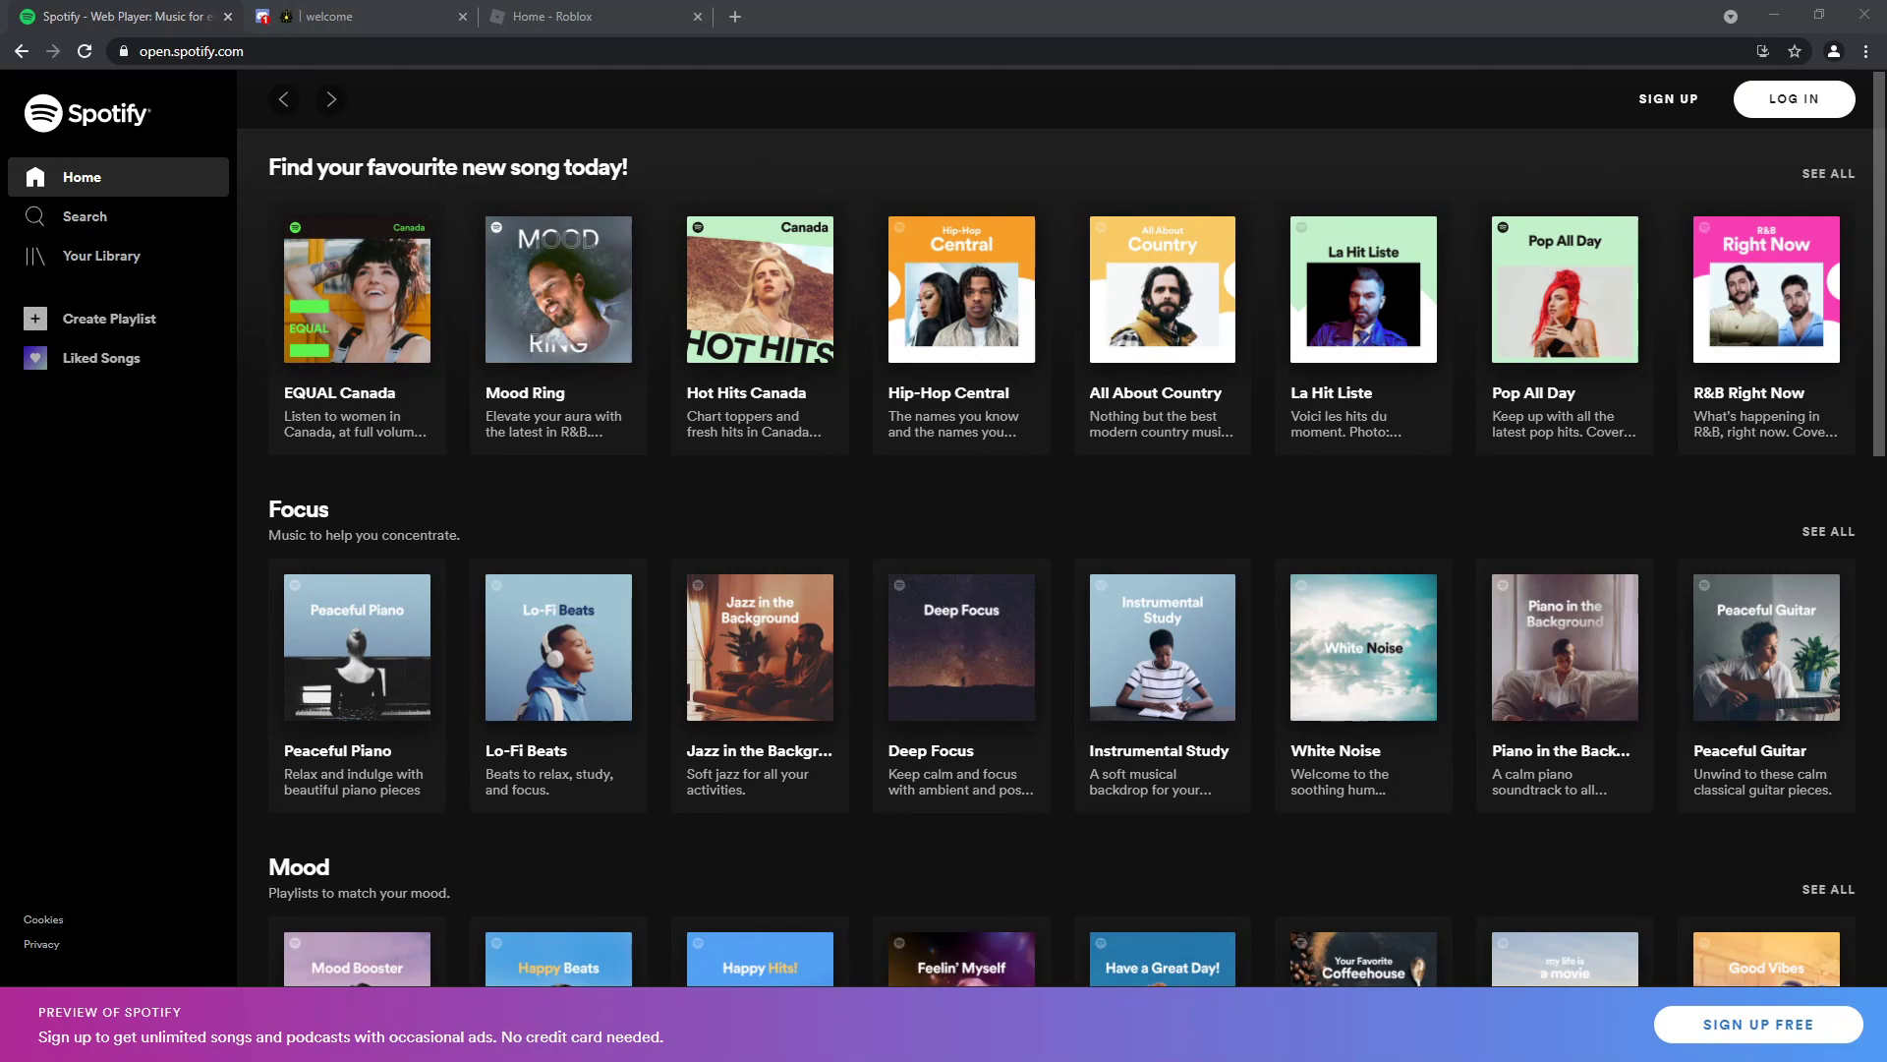
Check the Discord tab, return to the Spotify Web Player, and start a new browser tab.
{"action": "left_click", "coordinate": [346, 8]}
{"action": "left_click", "coordinate": [81, 10]}
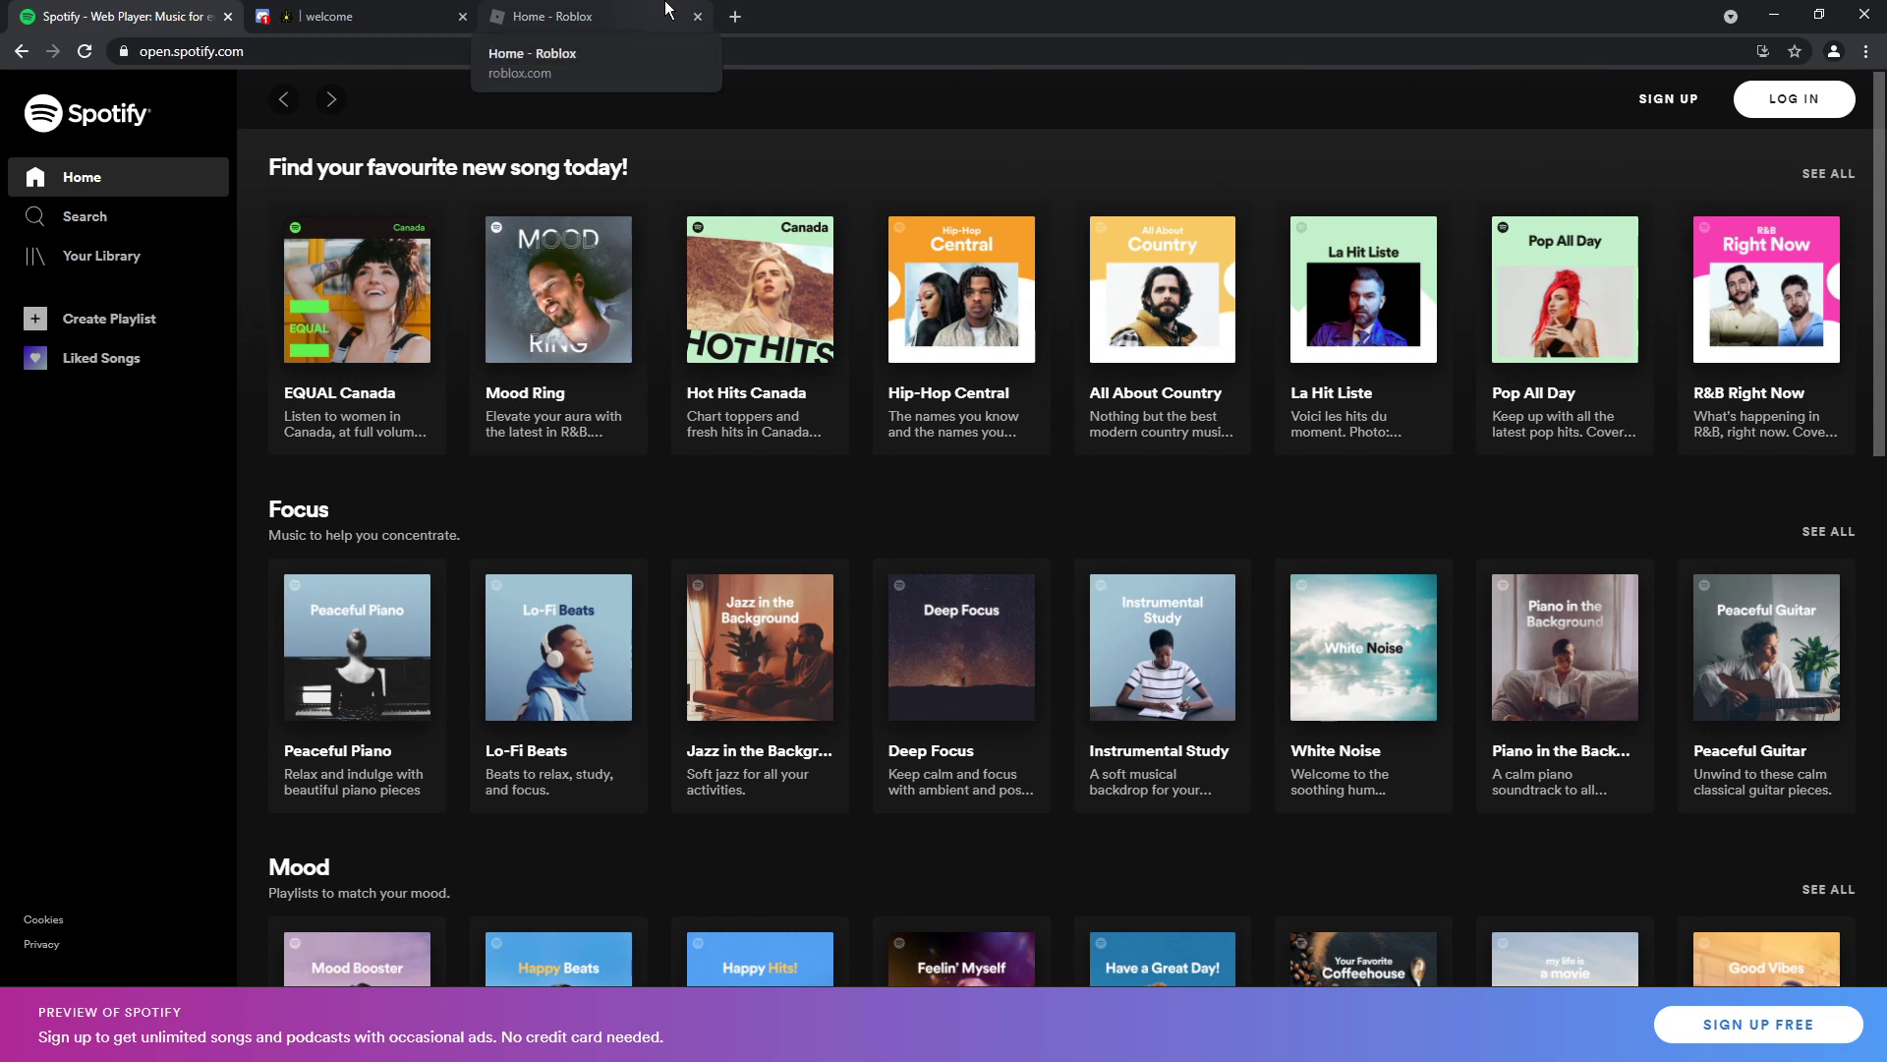
{"action": "key", "text": "ctrl+t"}
Load the Stylus Web Store page, add Stylus to Chrome, and dismiss the added notice.
{"action": "type", "text": "chrome.google.com/webstore/detail/stylus/clngdbkpkpeebahjckkjfobafhncgmne?hl=en"}
{"action": "key", "text": "Return"}
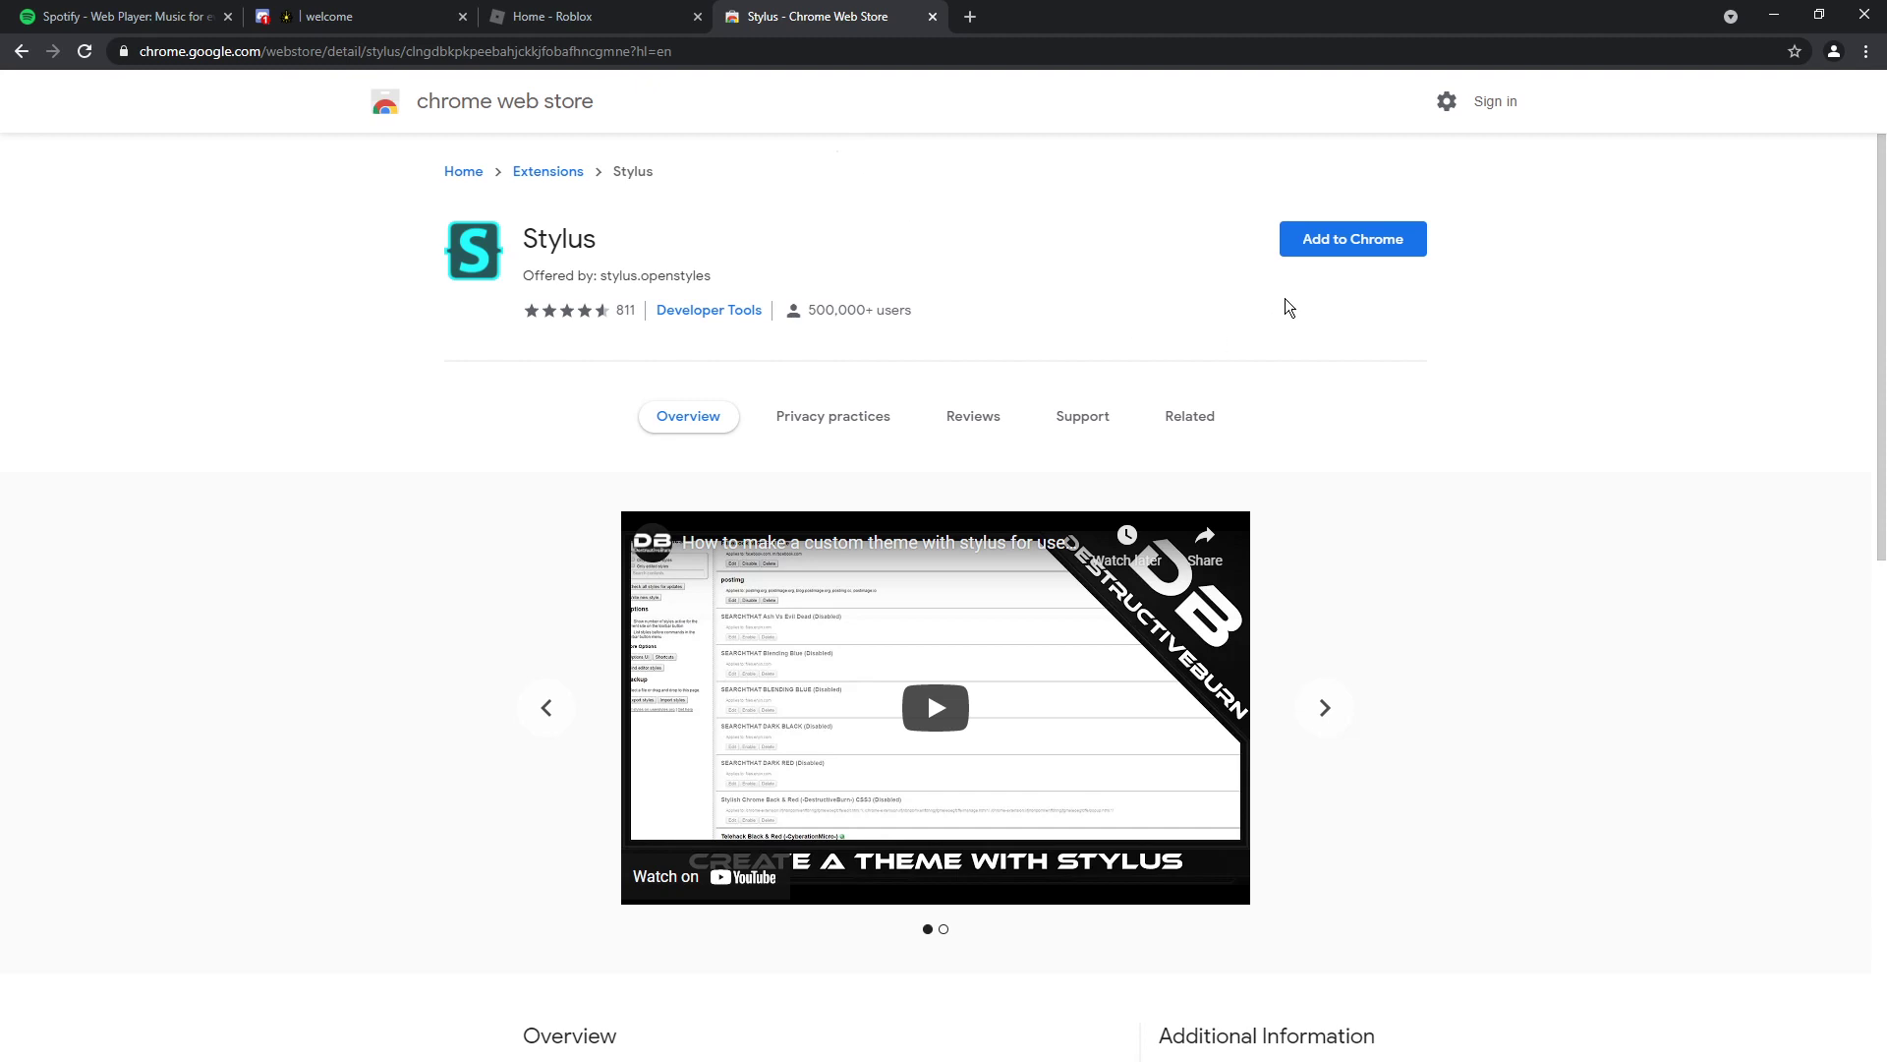
{"action": "left_click", "coordinate": [1307, 238]}
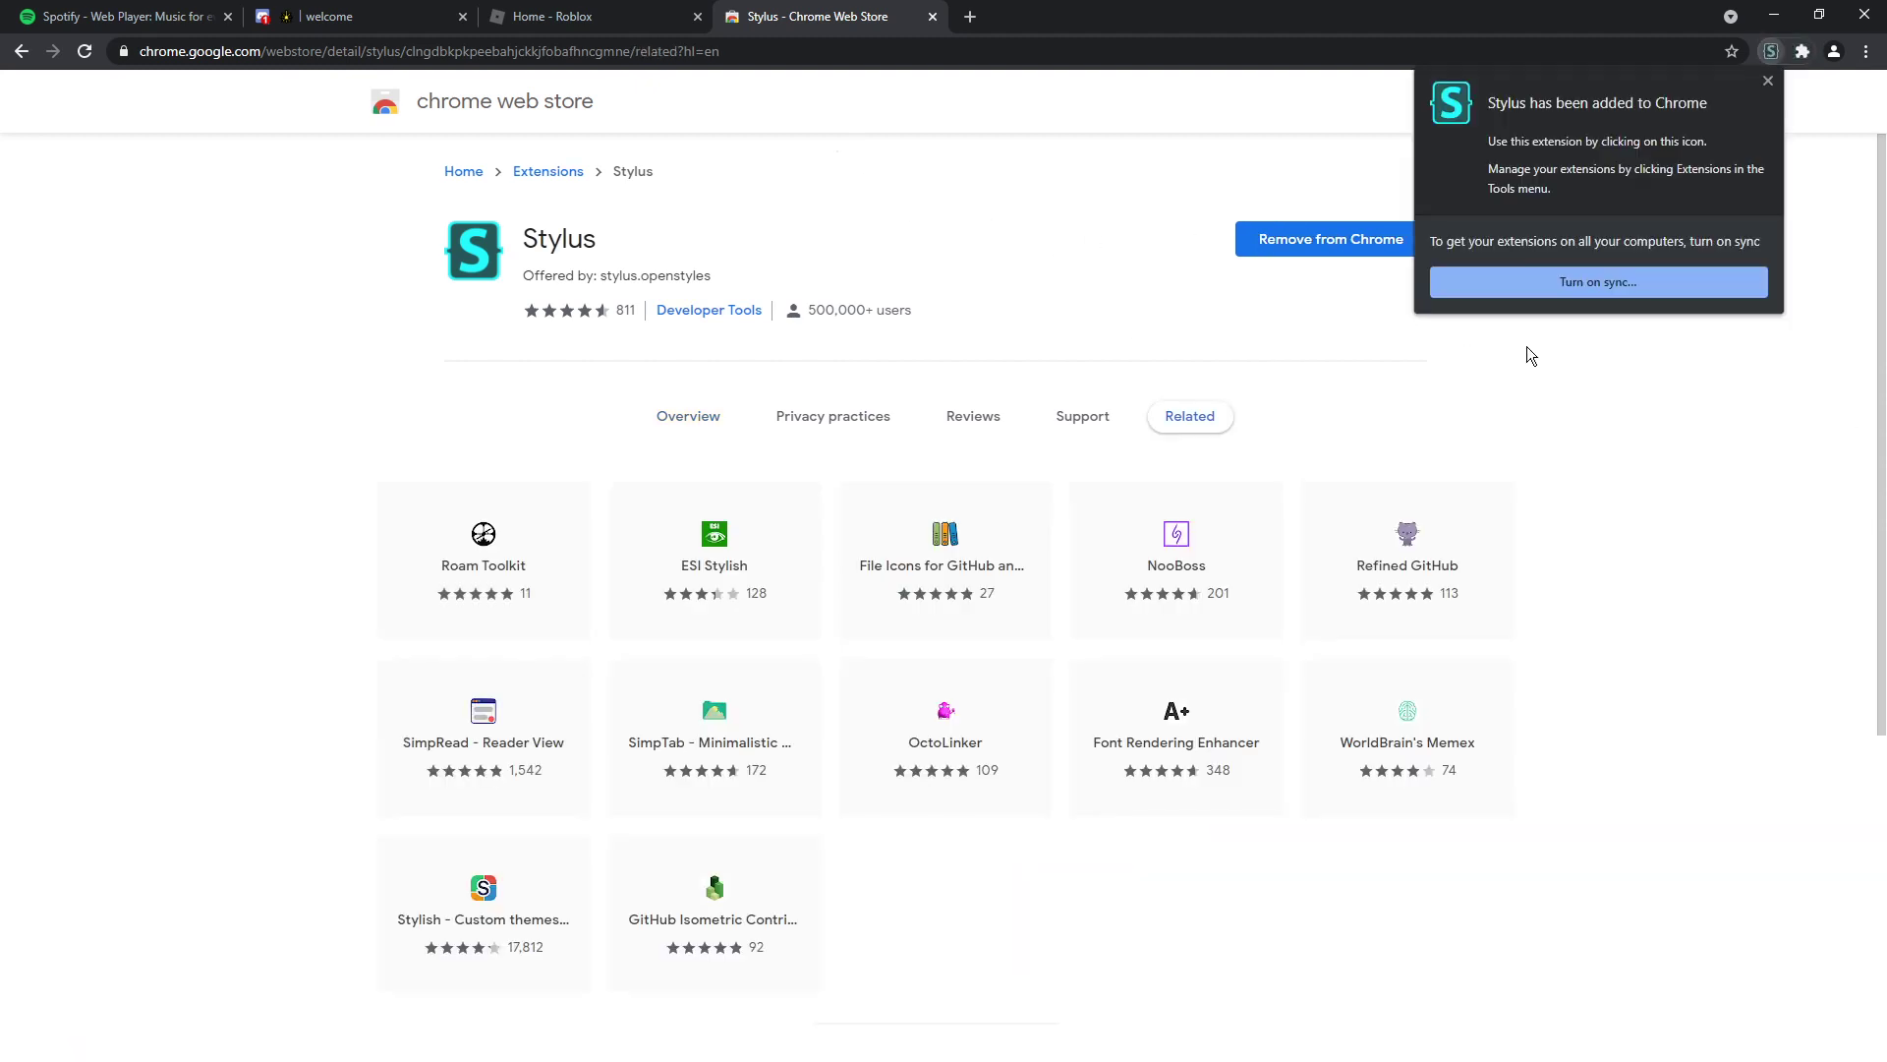
{"action": "left_click", "coordinate": [1767, 80]}
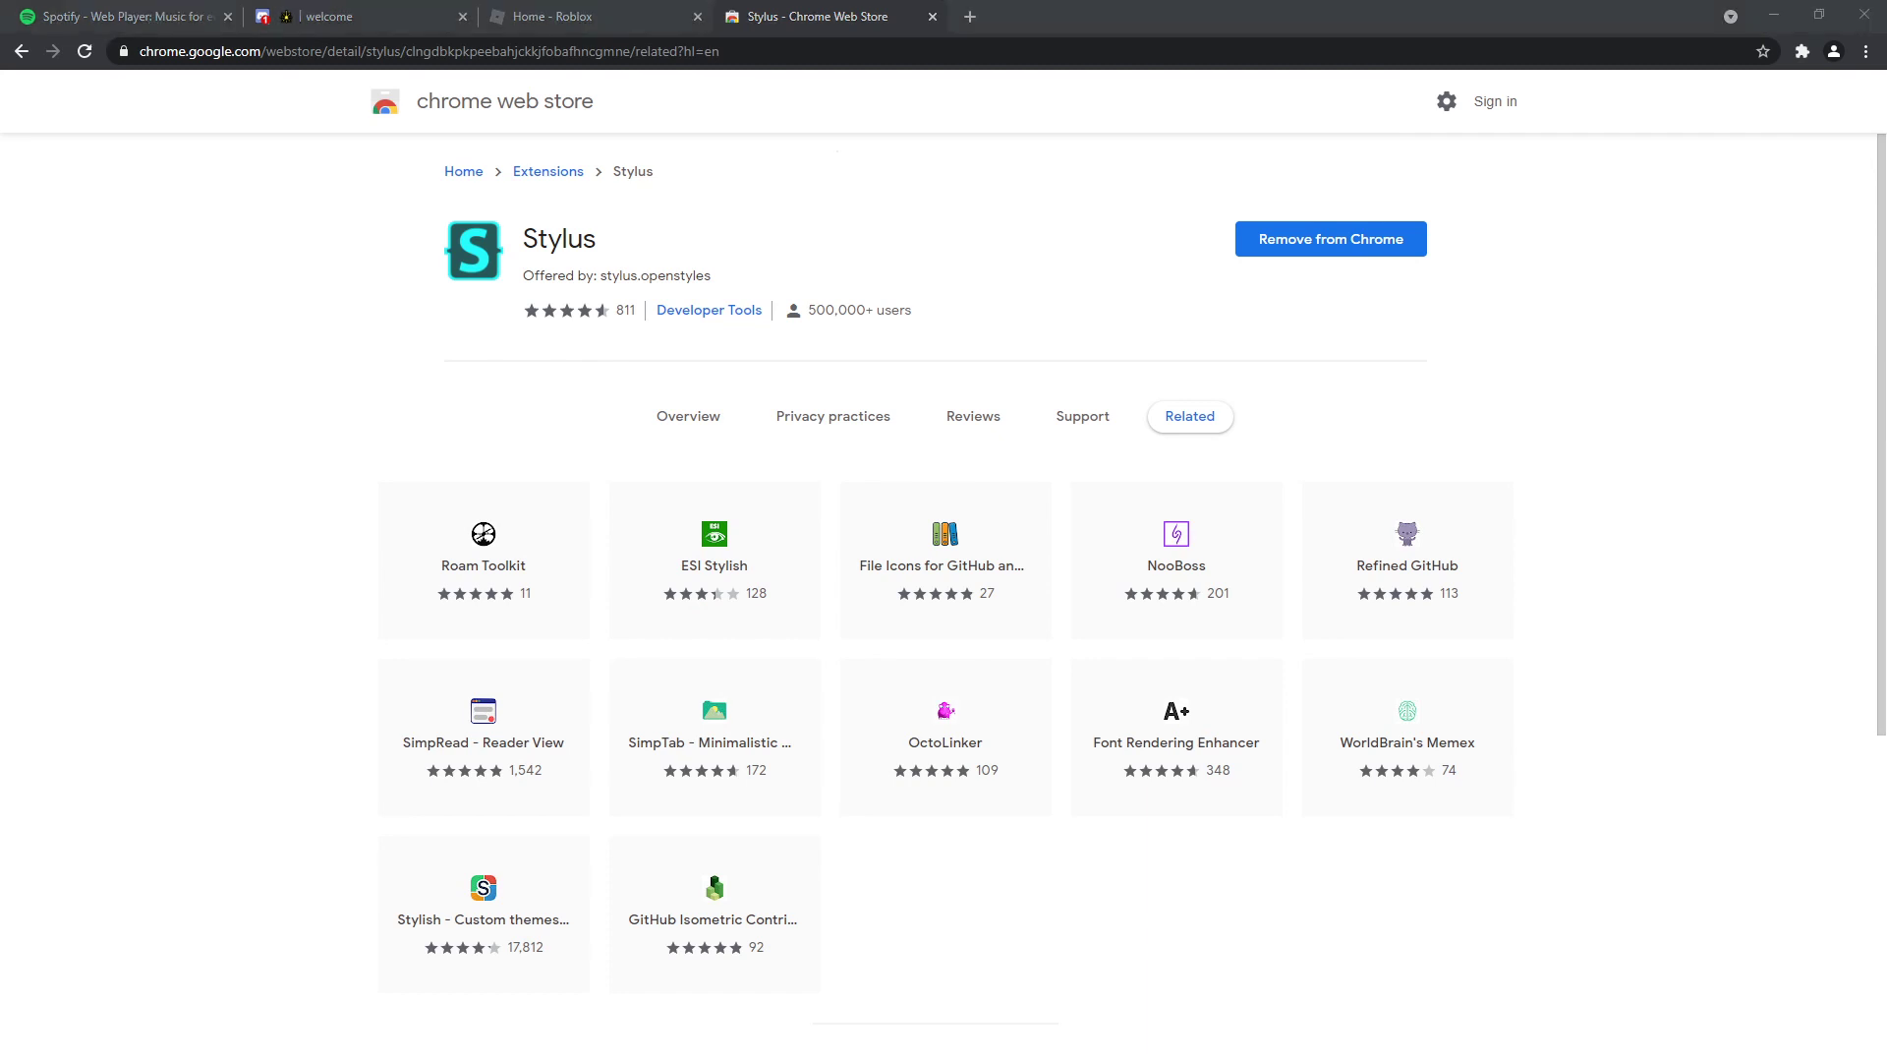
{"action": "left_click", "coordinate": [775, 61]}
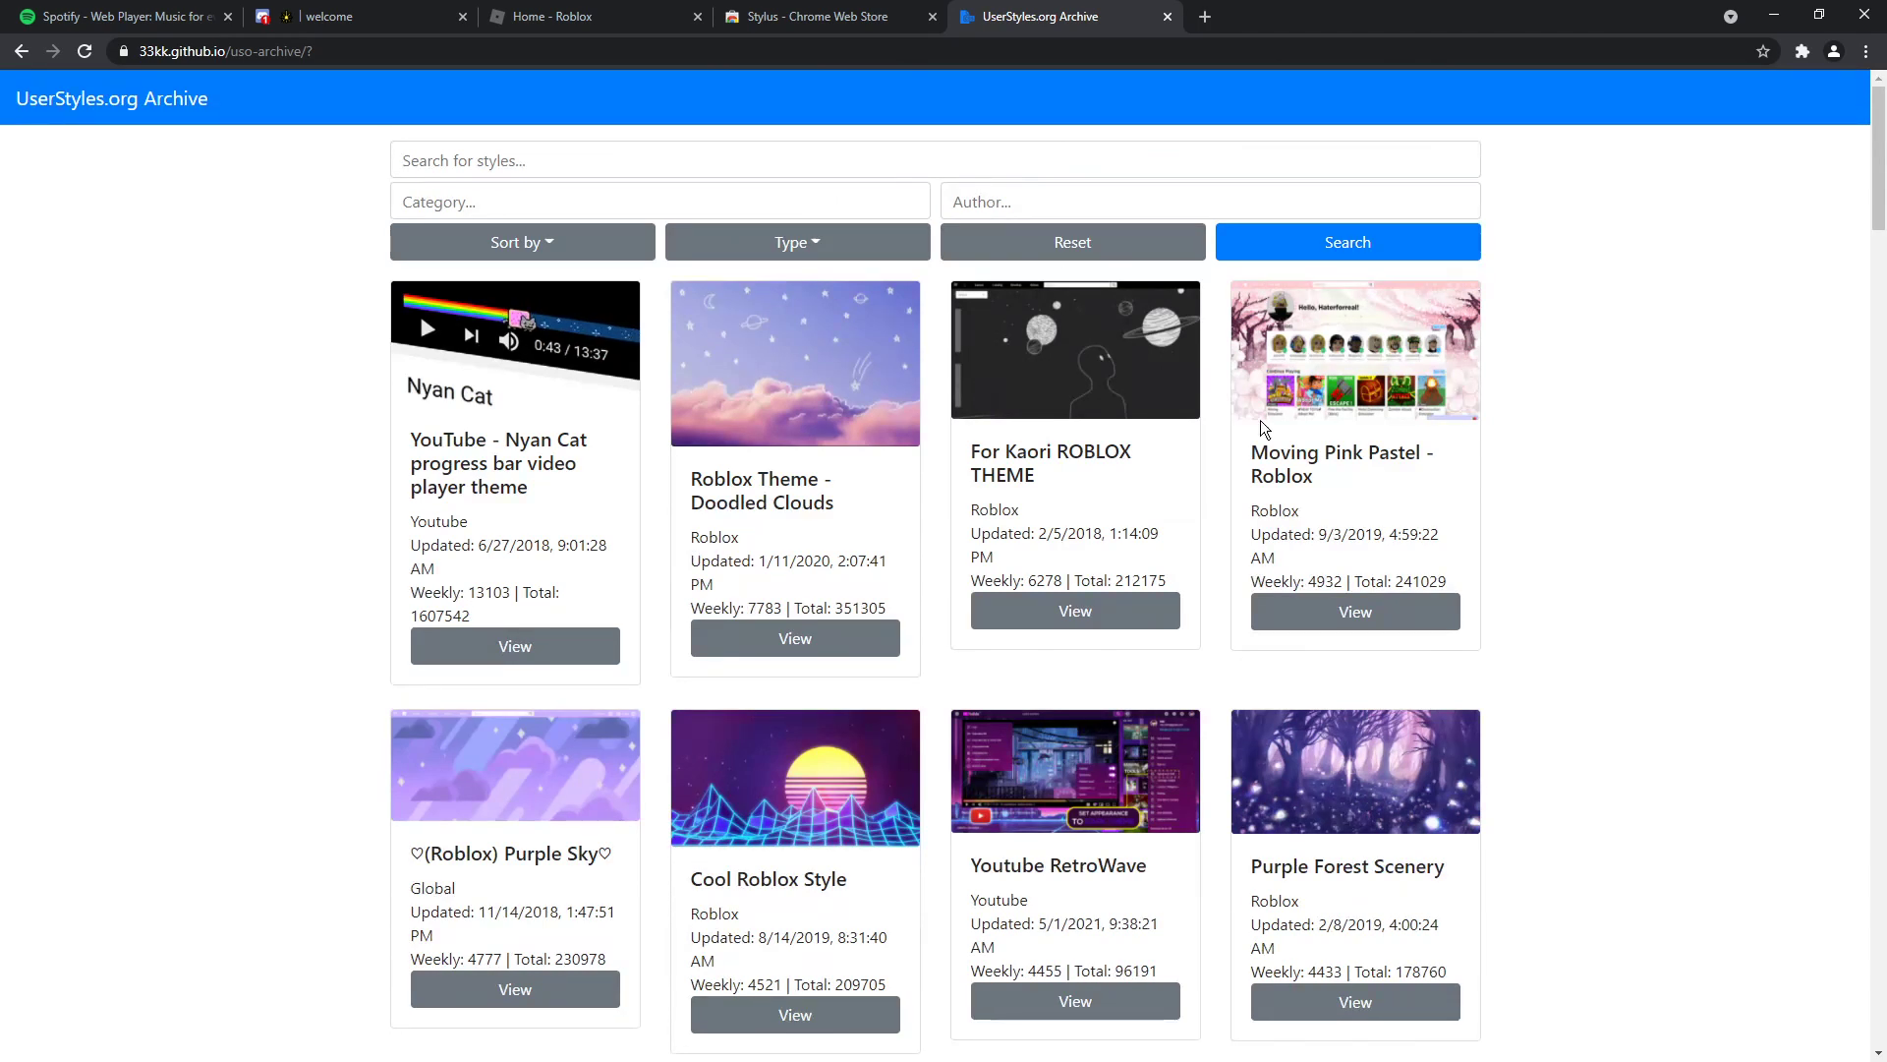
Scroll through the archive's style cards, such as Cool Roblox Style and Purple Forest Scenery.
{"action": "scroll", "coordinate": [910, 457], "scroll_direction": "down", "scroll_amount": 13}
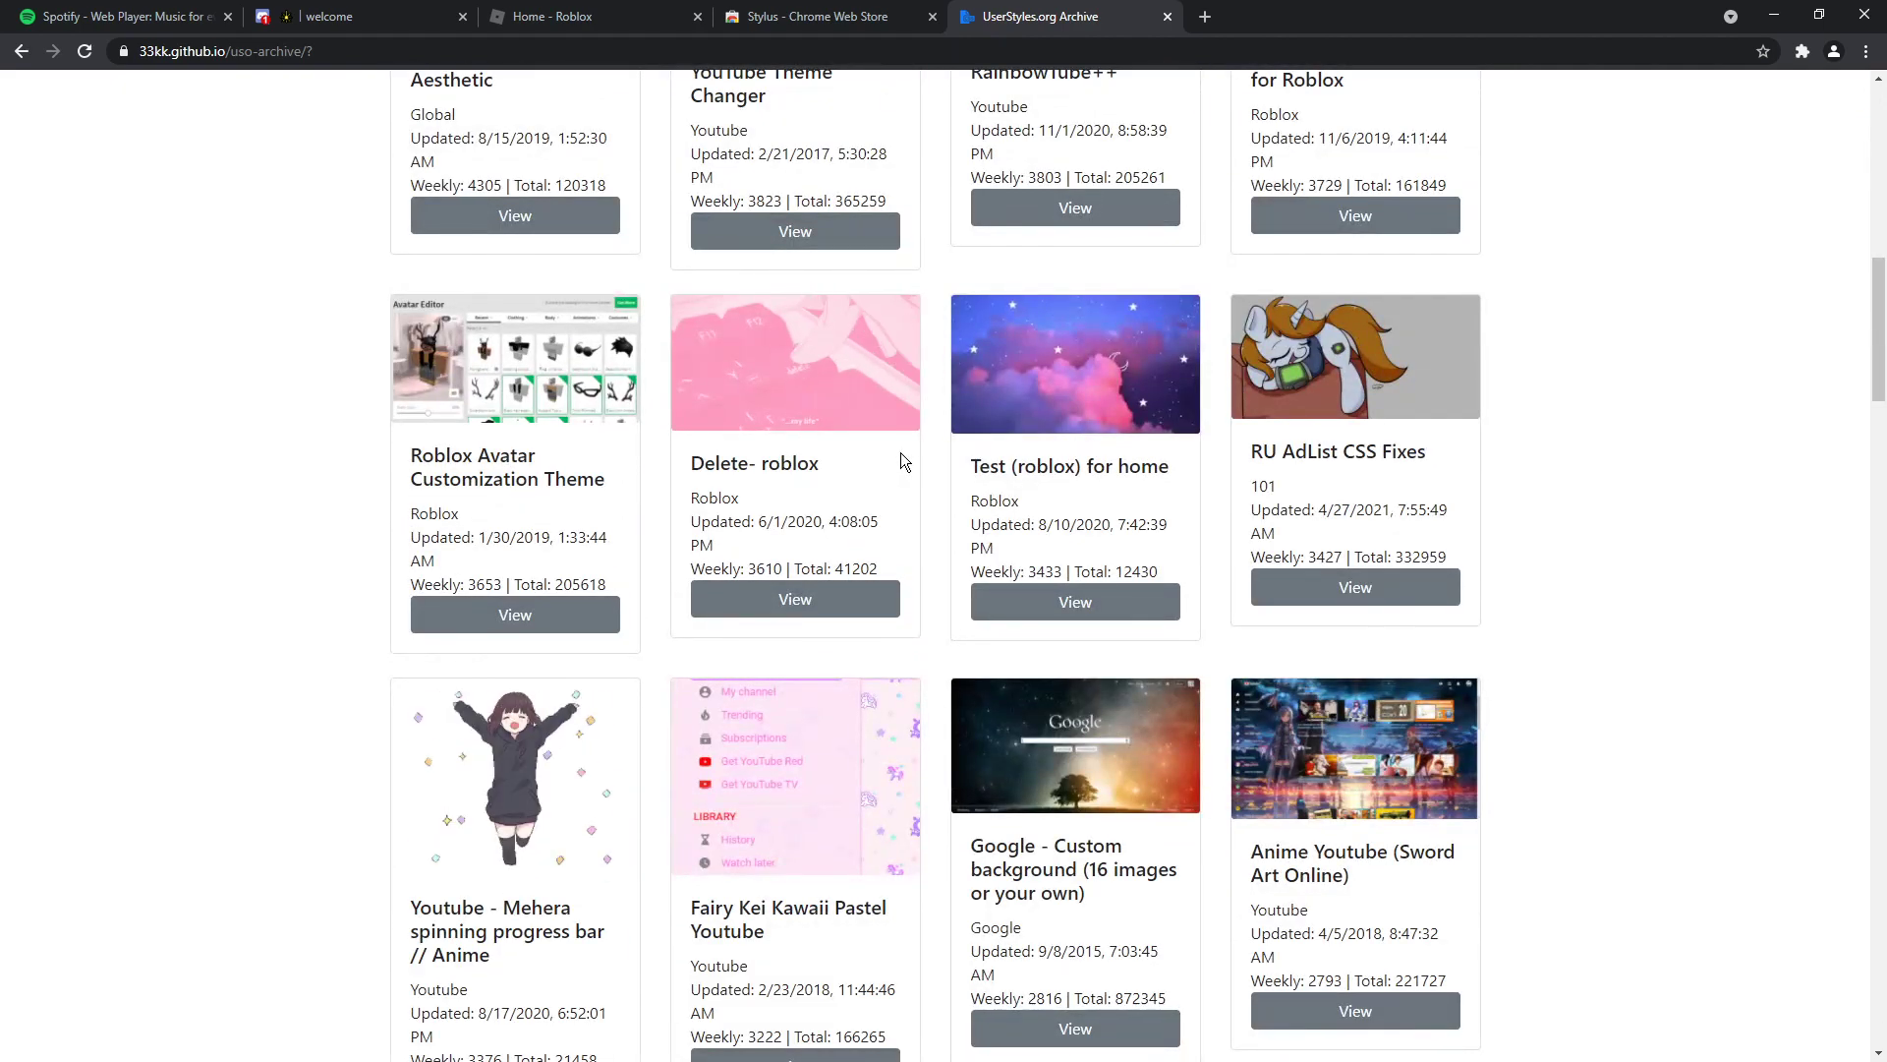
{"action": "scroll", "coordinate": [865, 468], "scroll_direction": "up", "scroll_amount": 15}
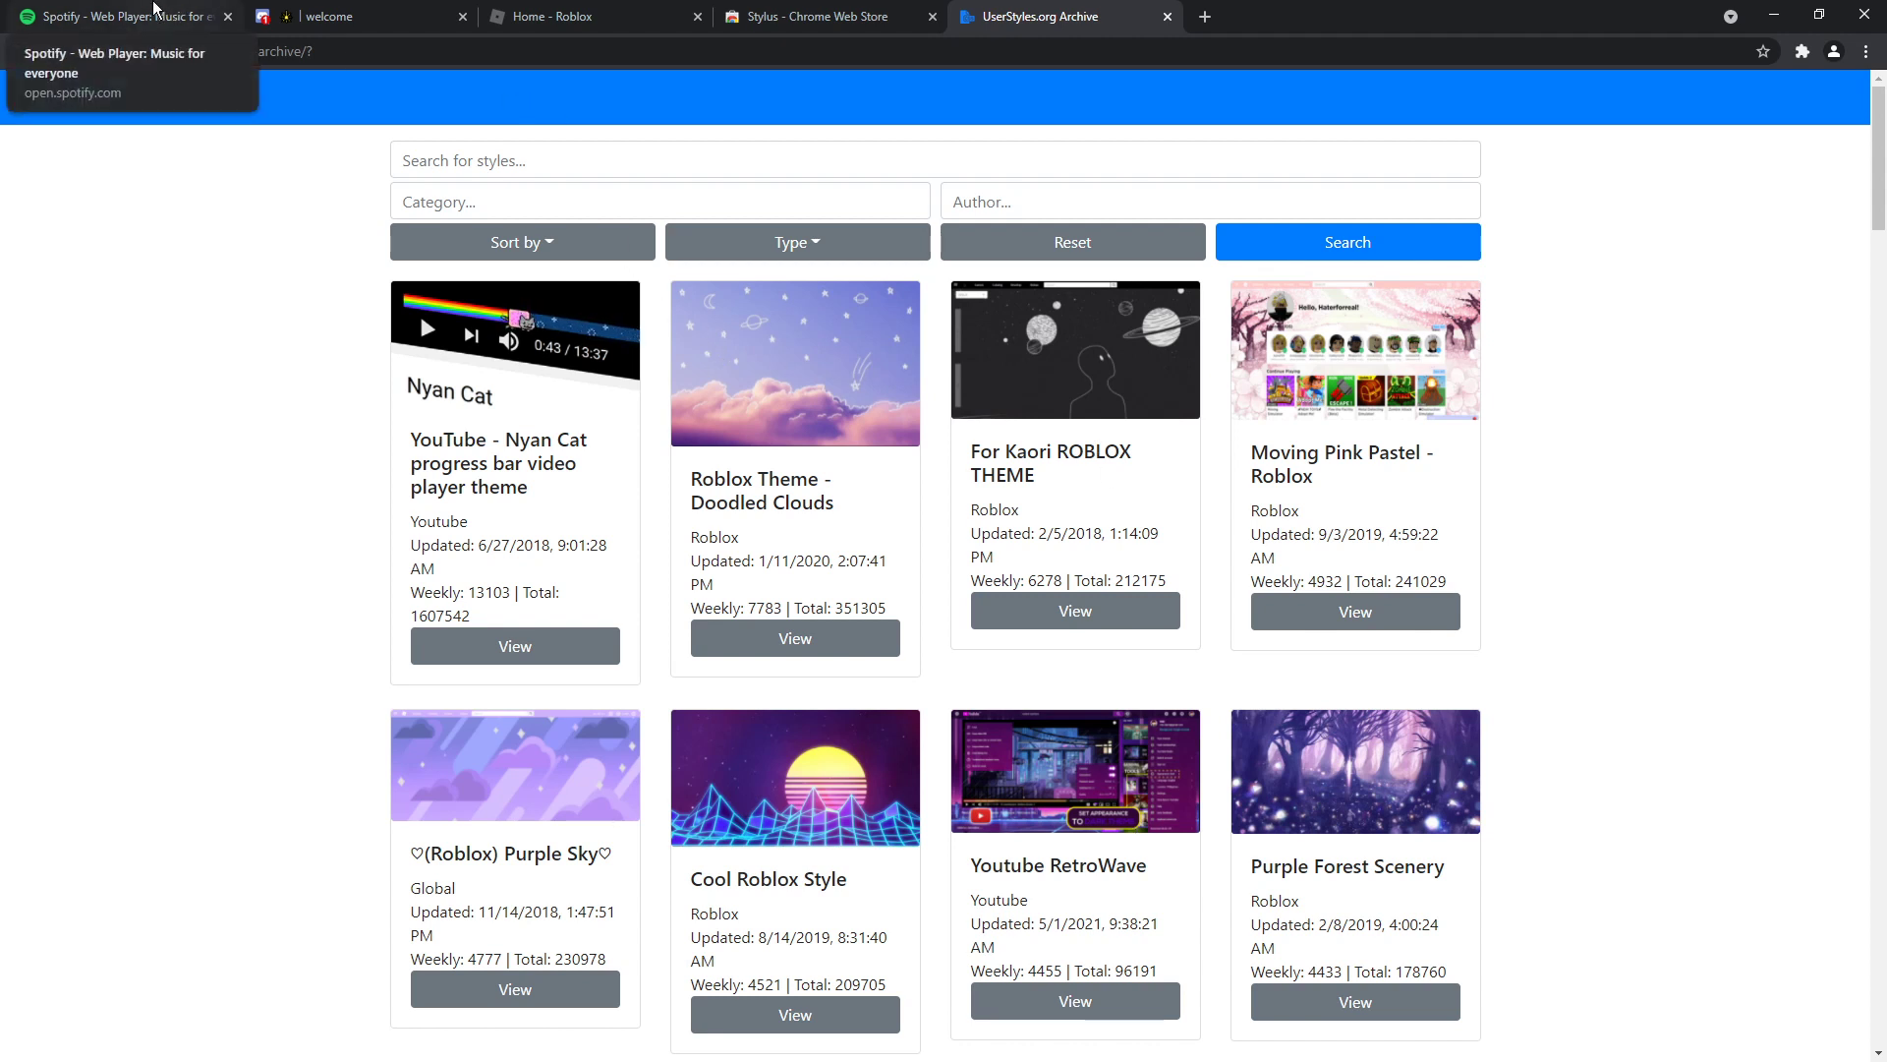
Search the archive for 'spotify' and open Spotify++ on userstyles.org from its details.
{"action": "left_click", "coordinate": [592, 172]}
{"action": "type", "text": "spotify"}
{"action": "key", "text": "Return"}
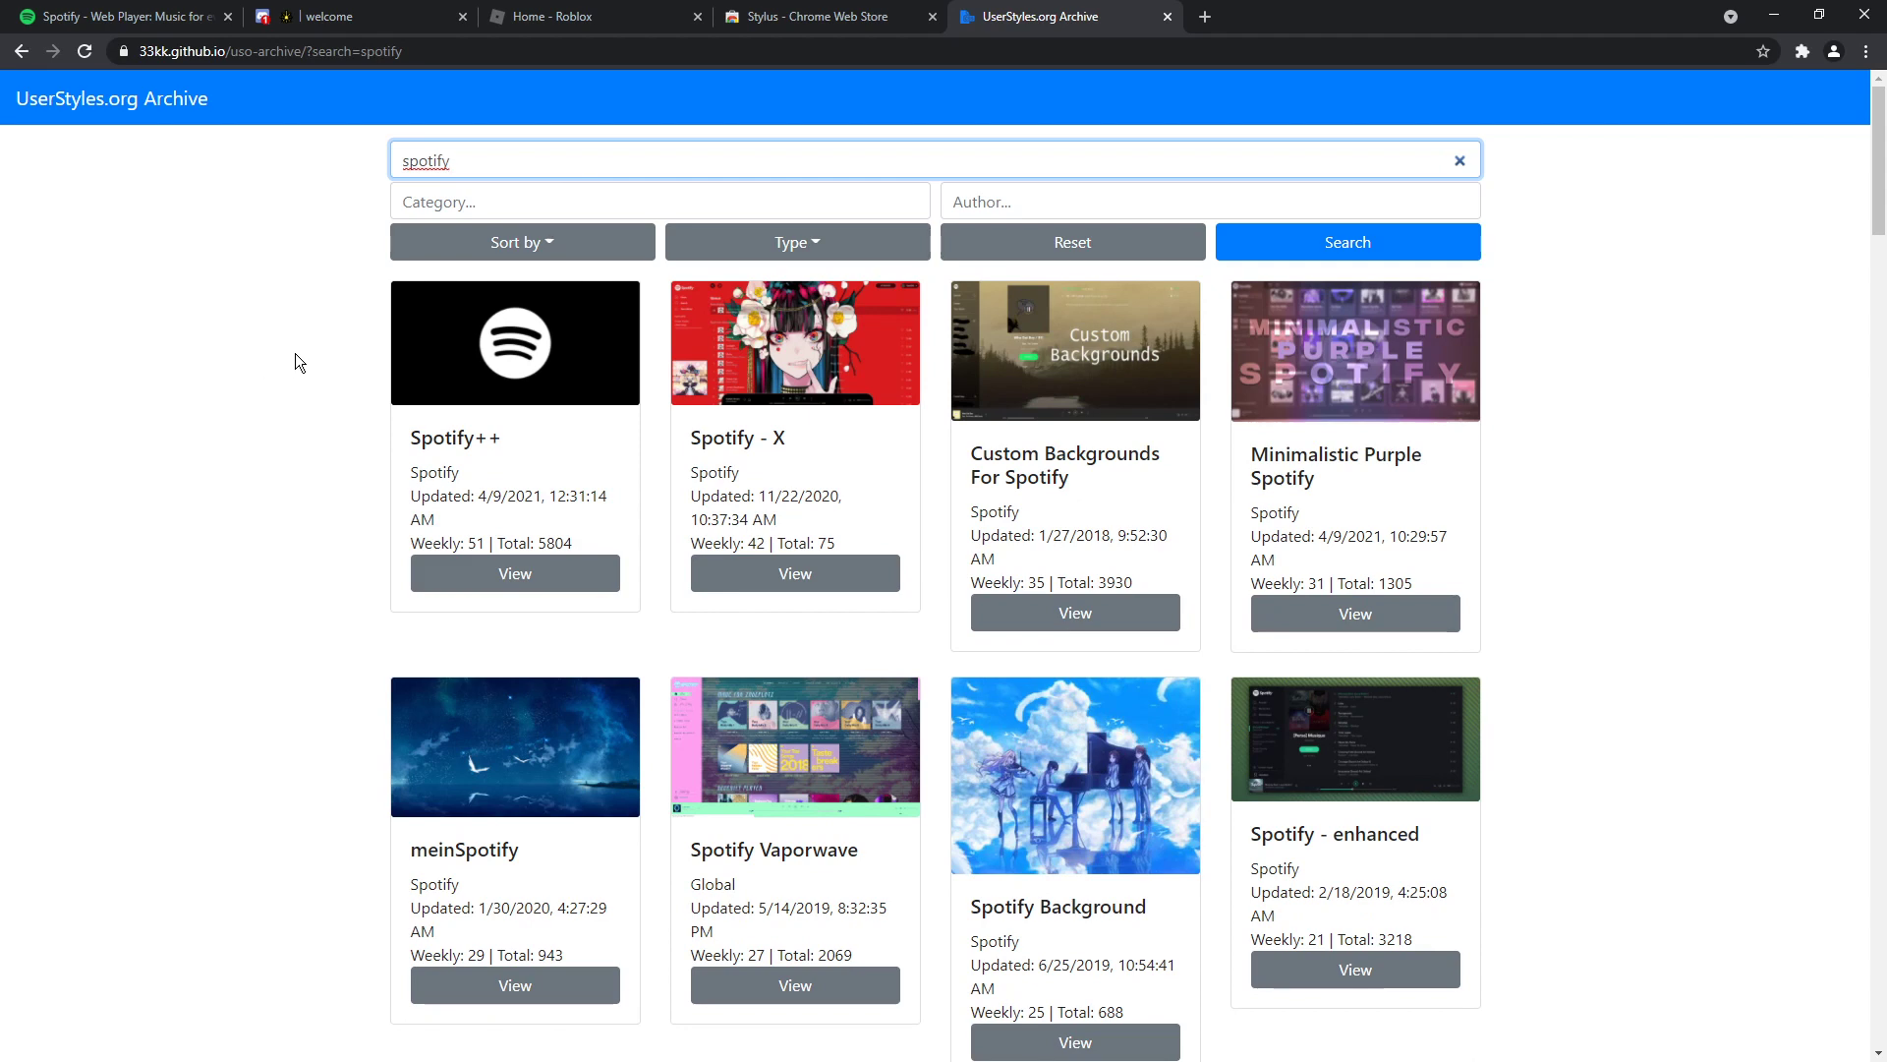
{"action": "left_click", "coordinate": [551, 567]}
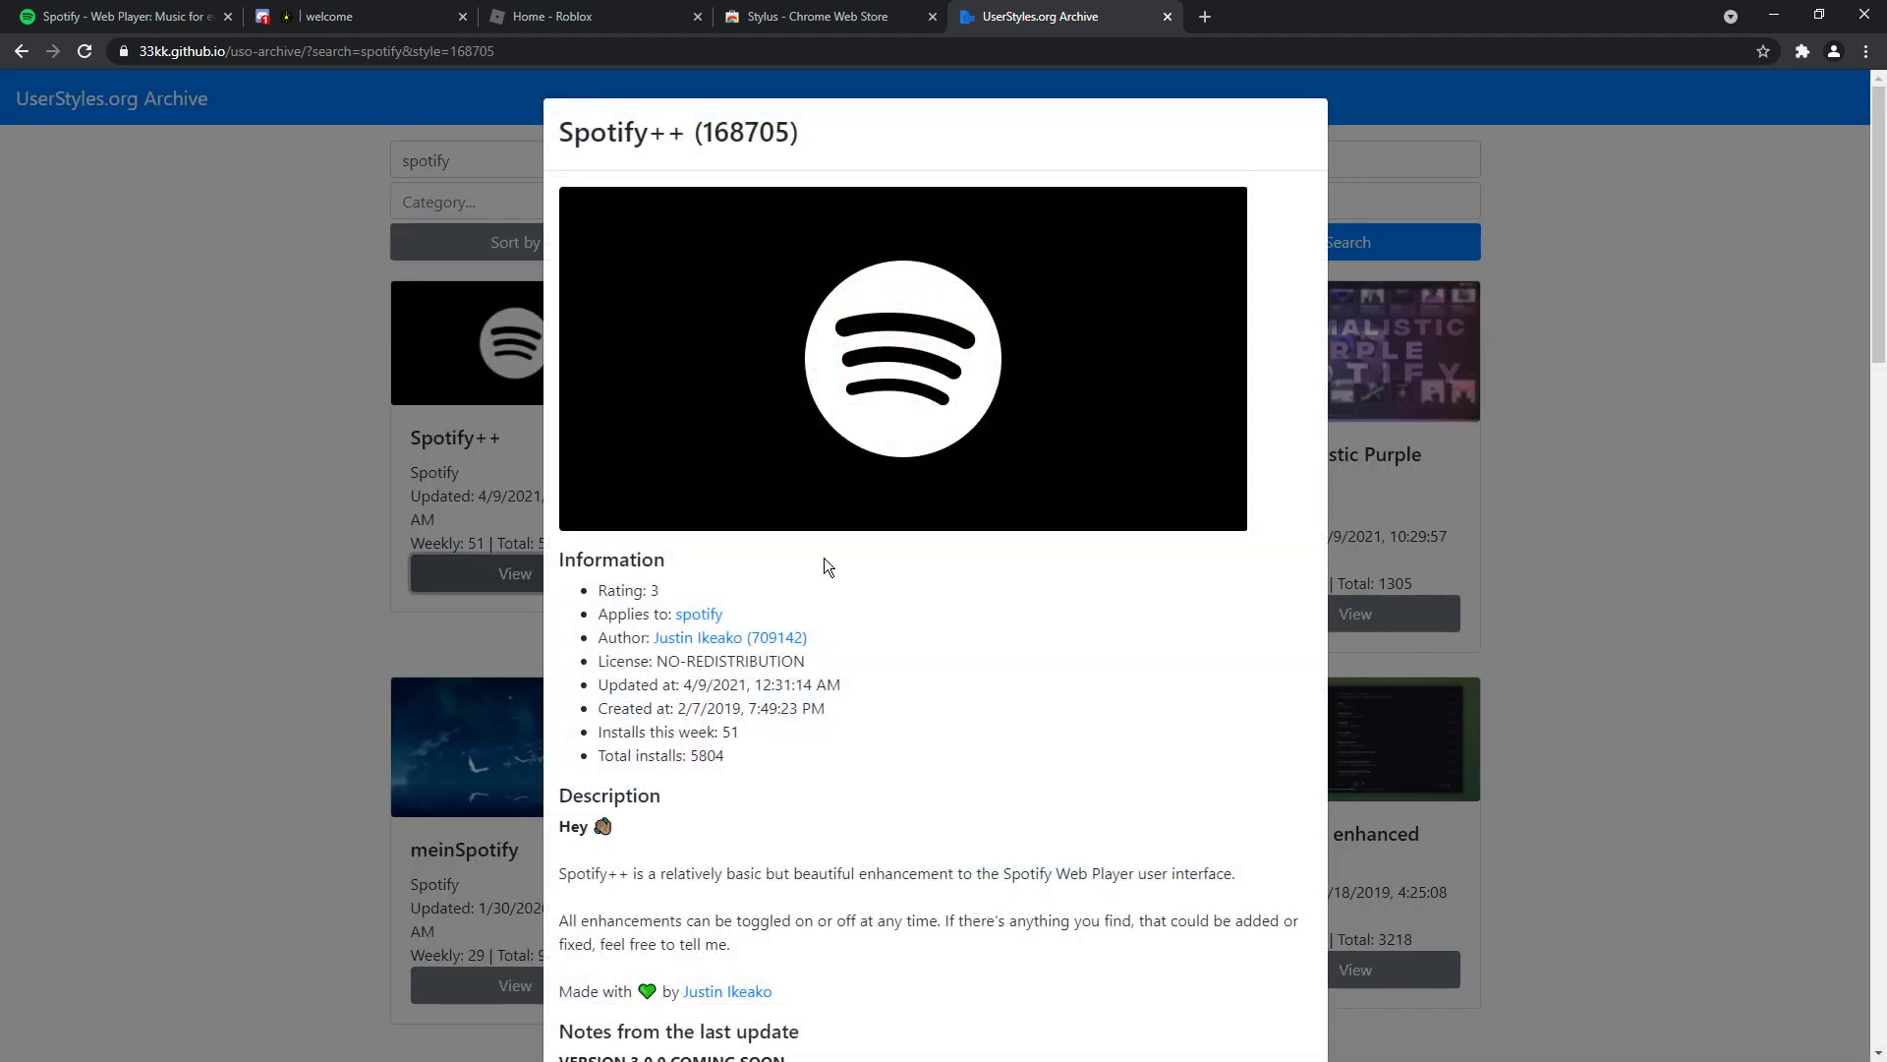
{"action": "scroll", "coordinate": [853, 570], "scroll_direction": "down", "scroll_amount": 12}
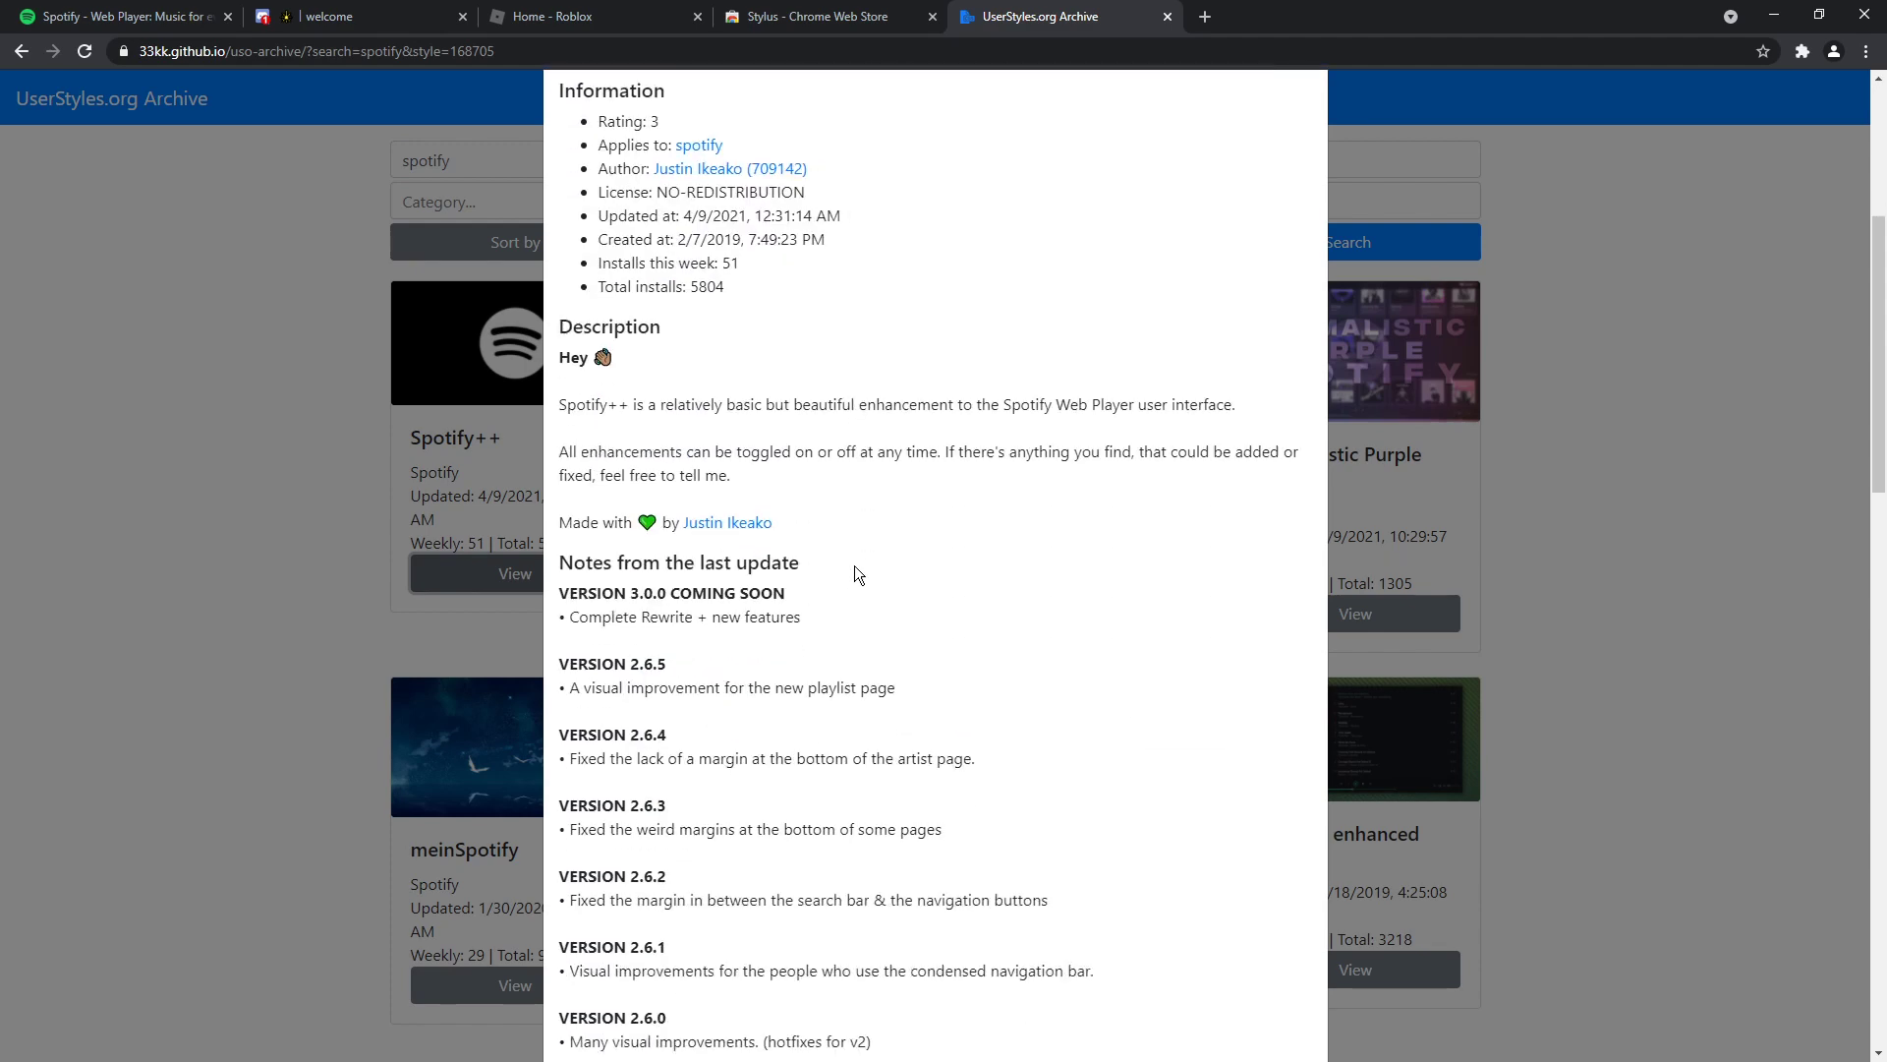
{"action": "scroll", "coordinate": [854, 567], "scroll_direction": "down", "scroll_amount": 14}
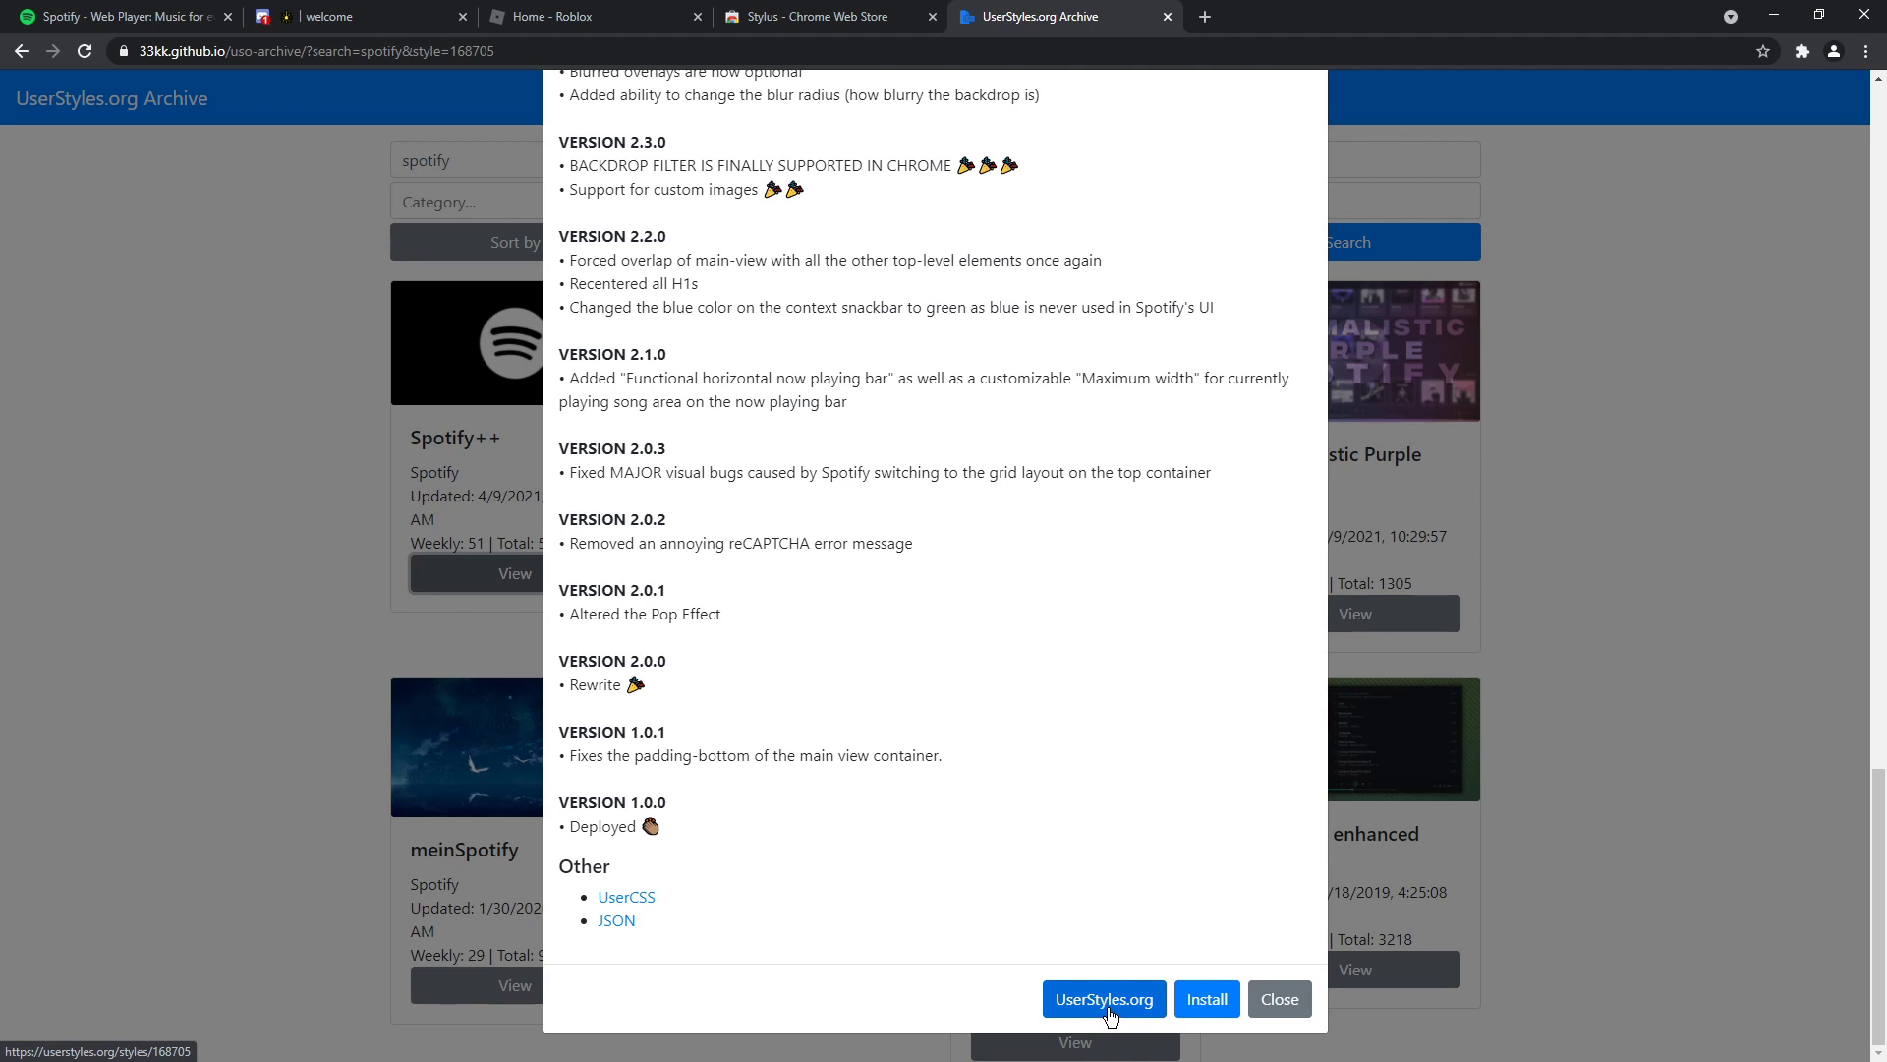
{"action": "left_click", "coordinate": [1110, 1013]}
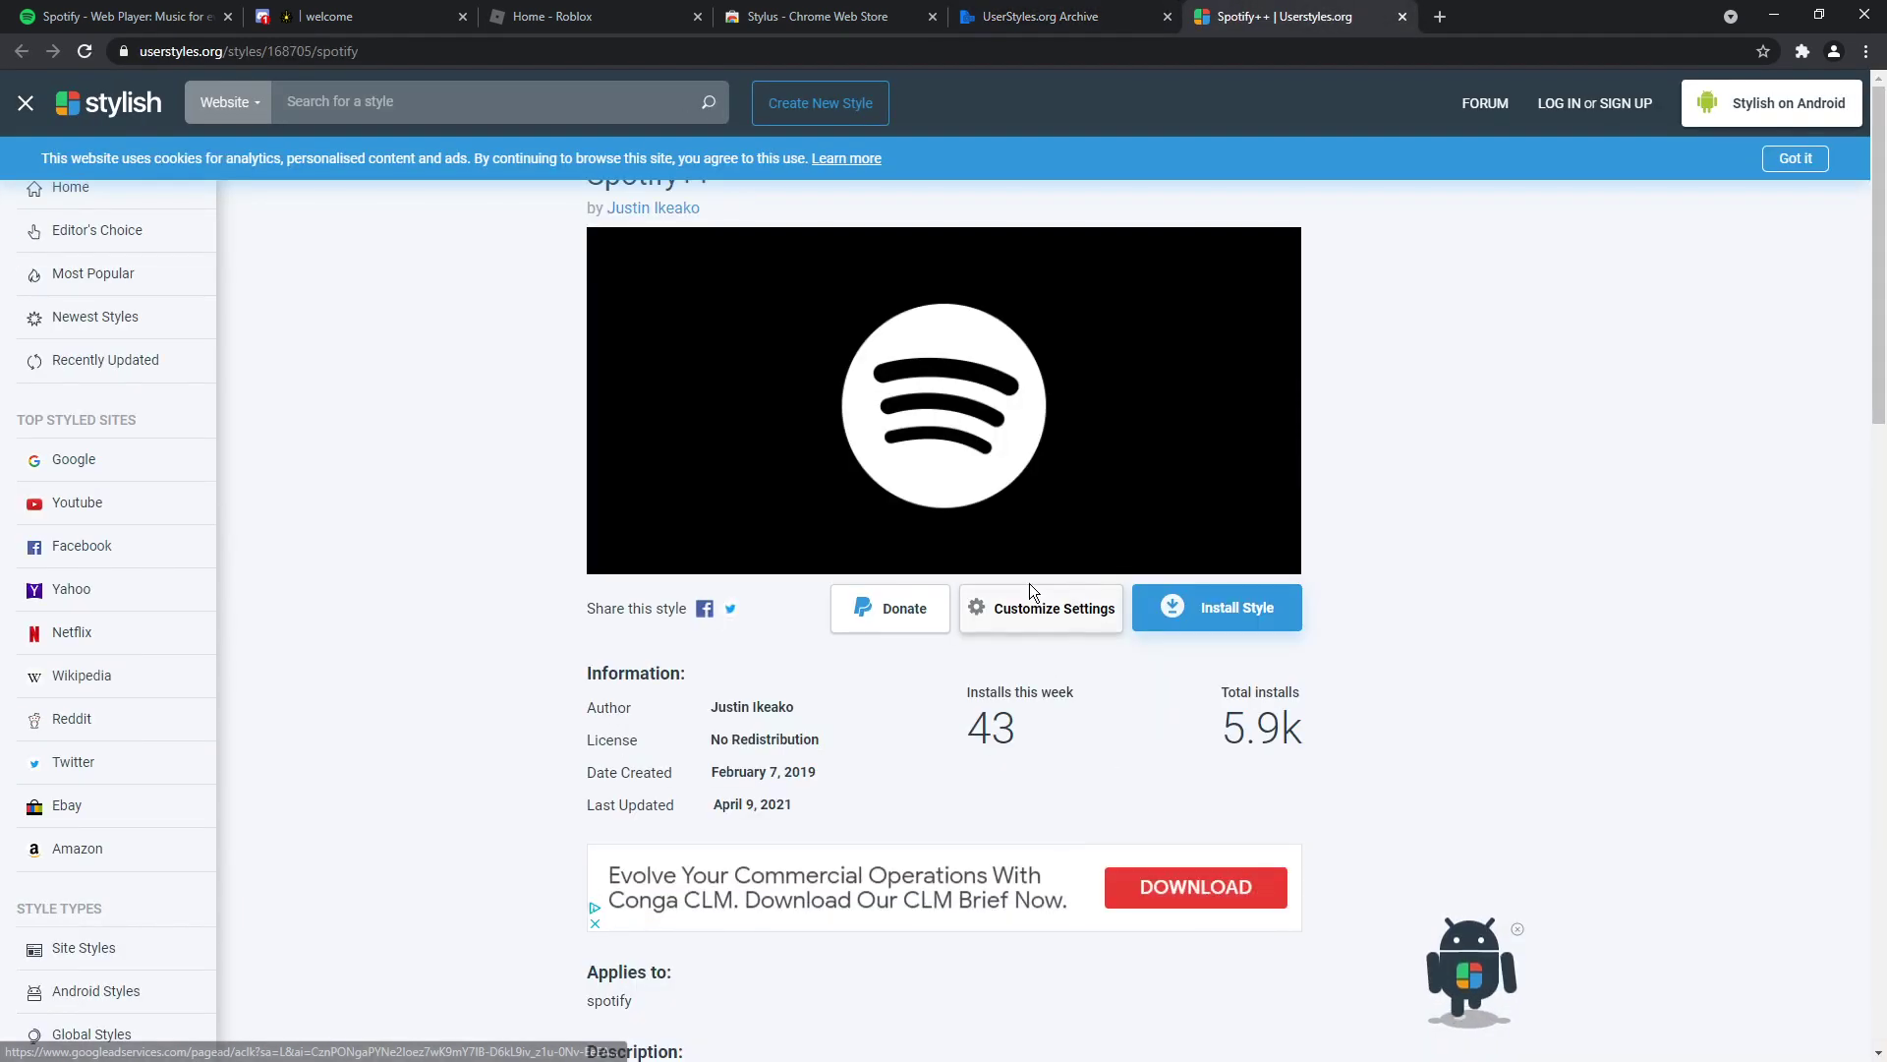
Install Spotify++ into Stylus, keeping Custom Background Off and Blur Radius 20.
{"action": "left_click", "coordinate": [1067, 628]}
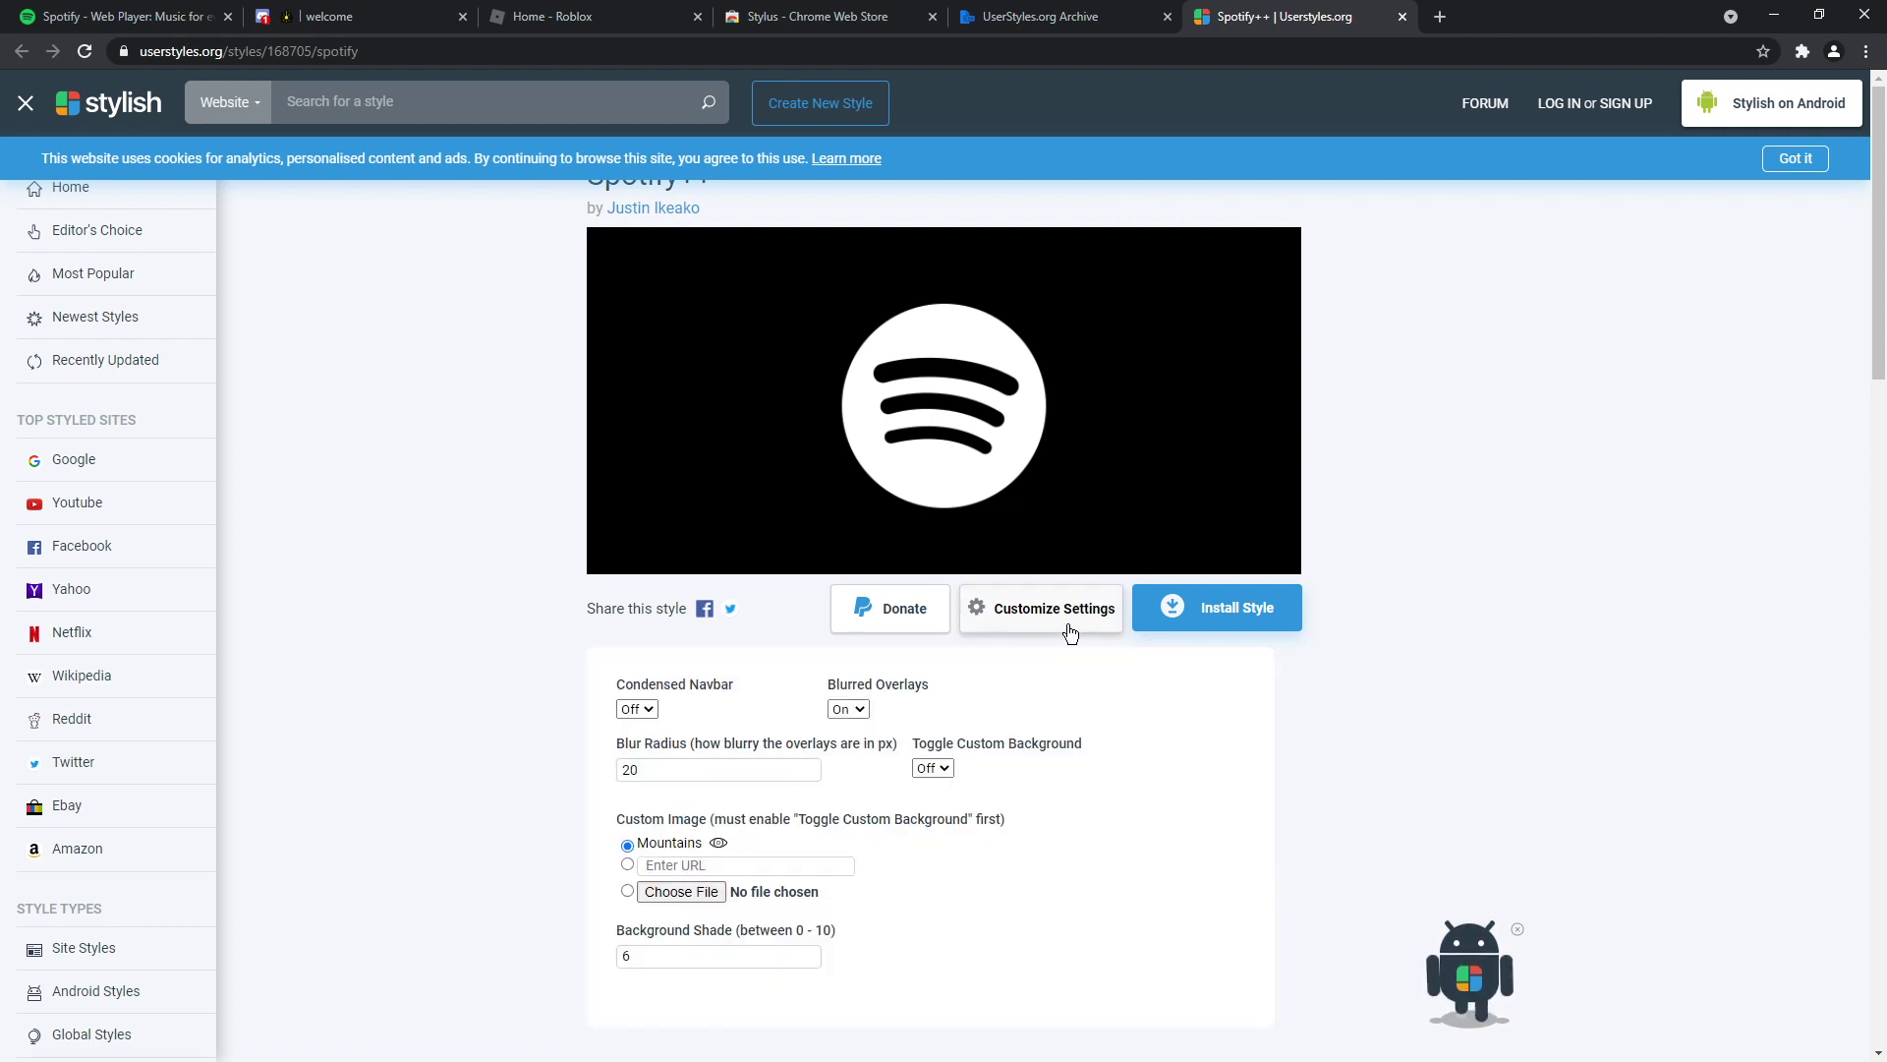
{"action": "scroll", "coordinate": [1070, 632], "scroll_direction": "down", "scroll_amount": 1}
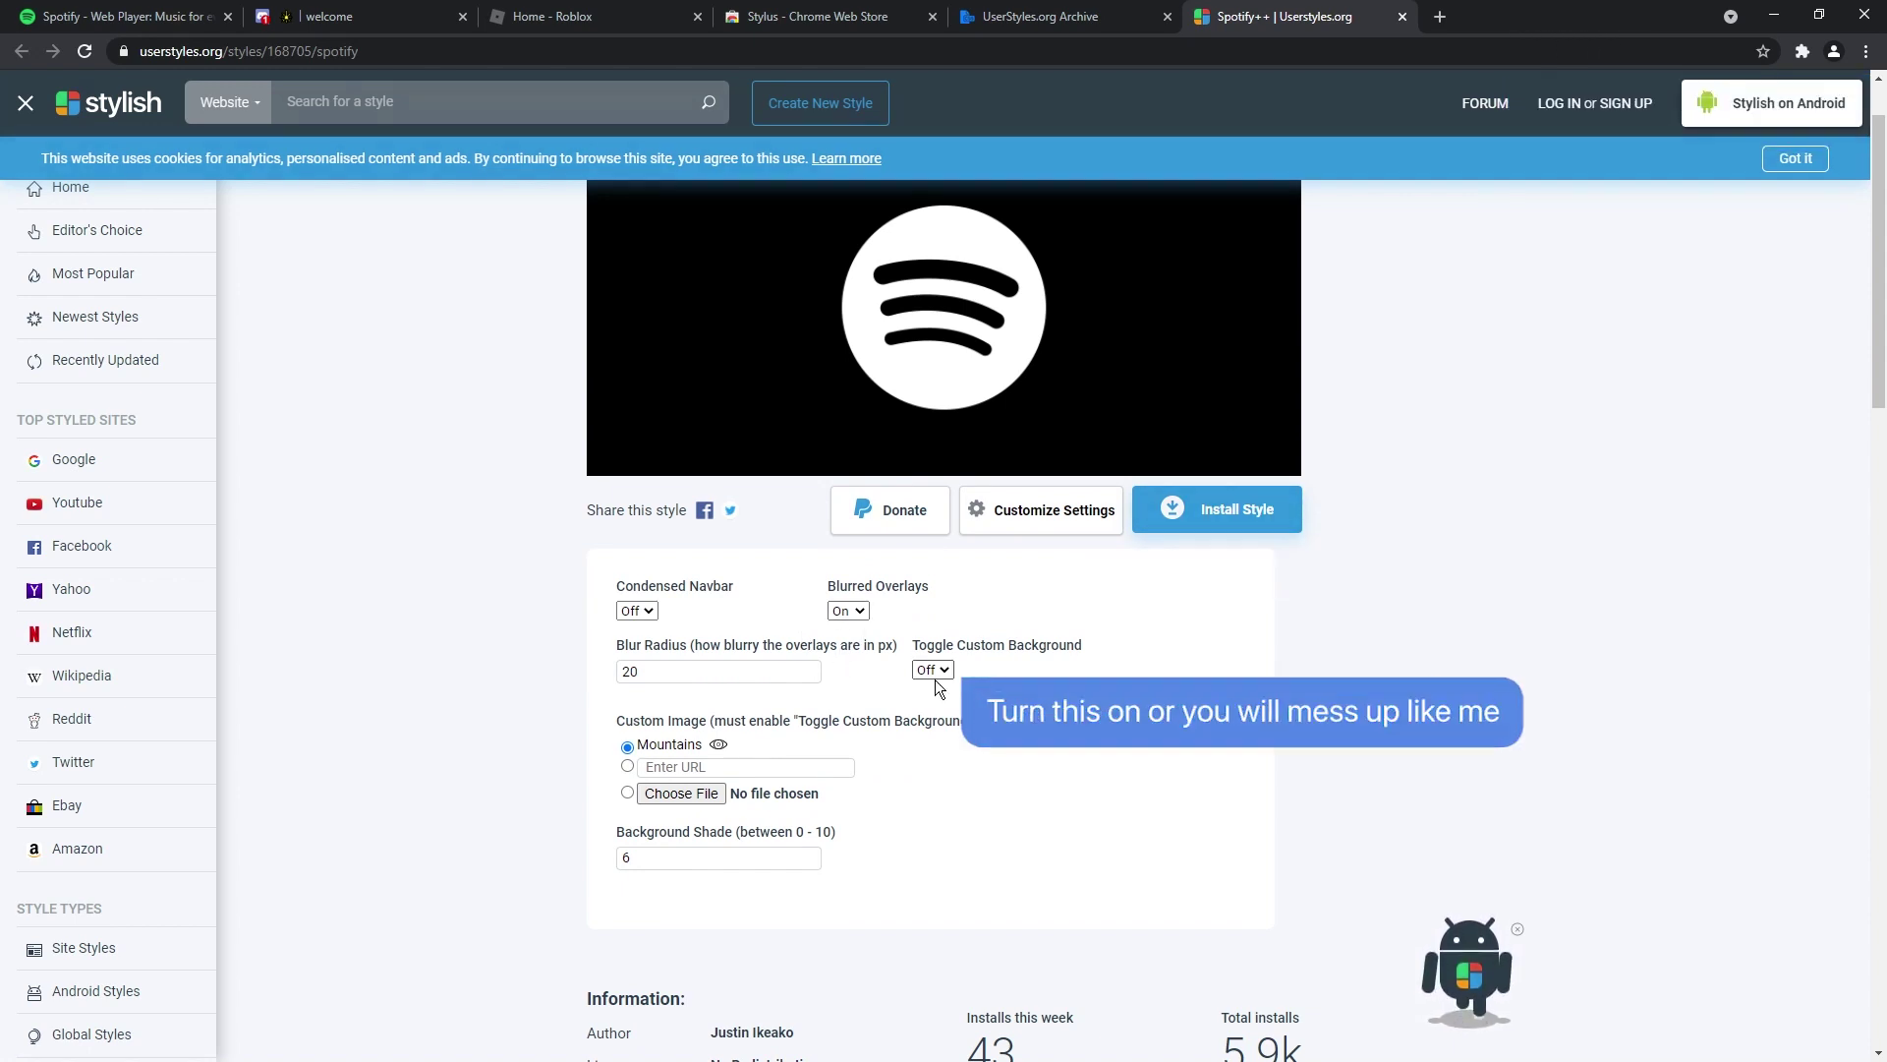
{"action": "left_click", "coordinate": [1219, 509]}
{"action": "left_click", "coordinate": [1039, 162]}
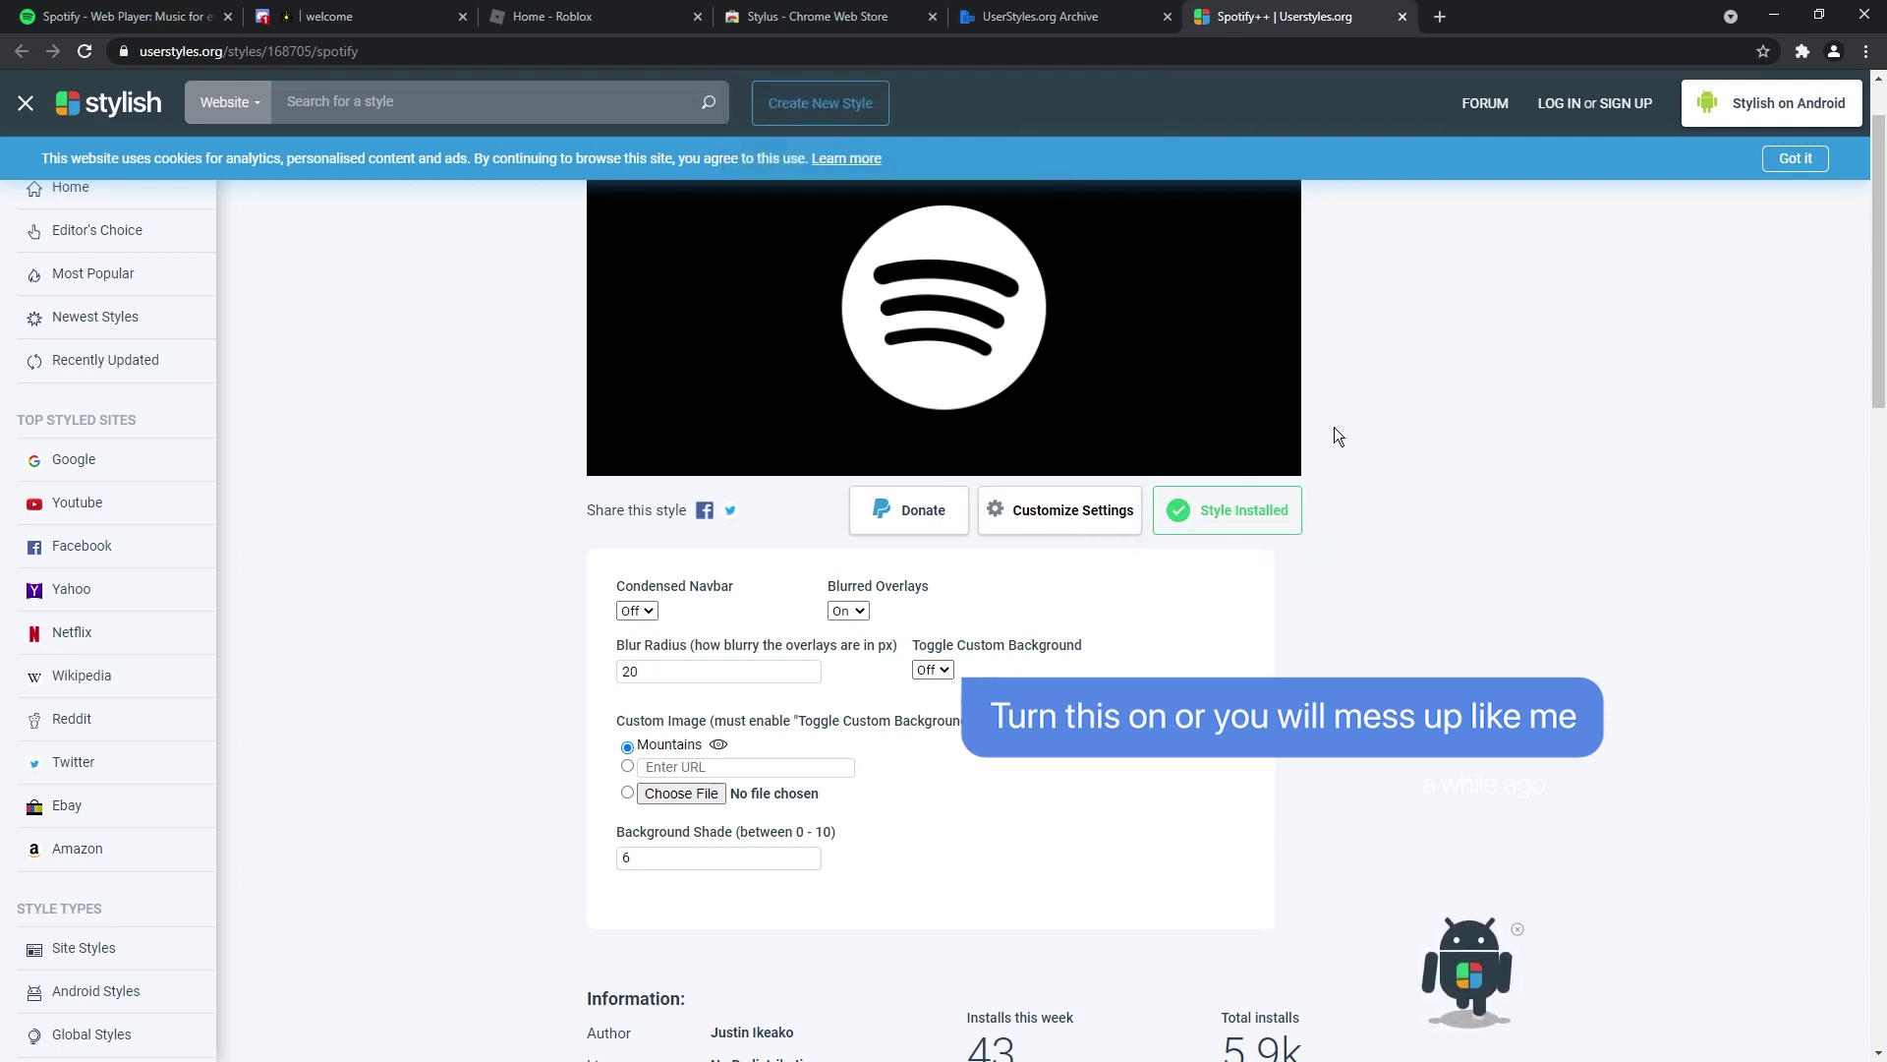
Reload the Spotify web player and scroll its home page to check the Spotify++ style.
{"action": "left_click", "coordinate": [110, 8]}
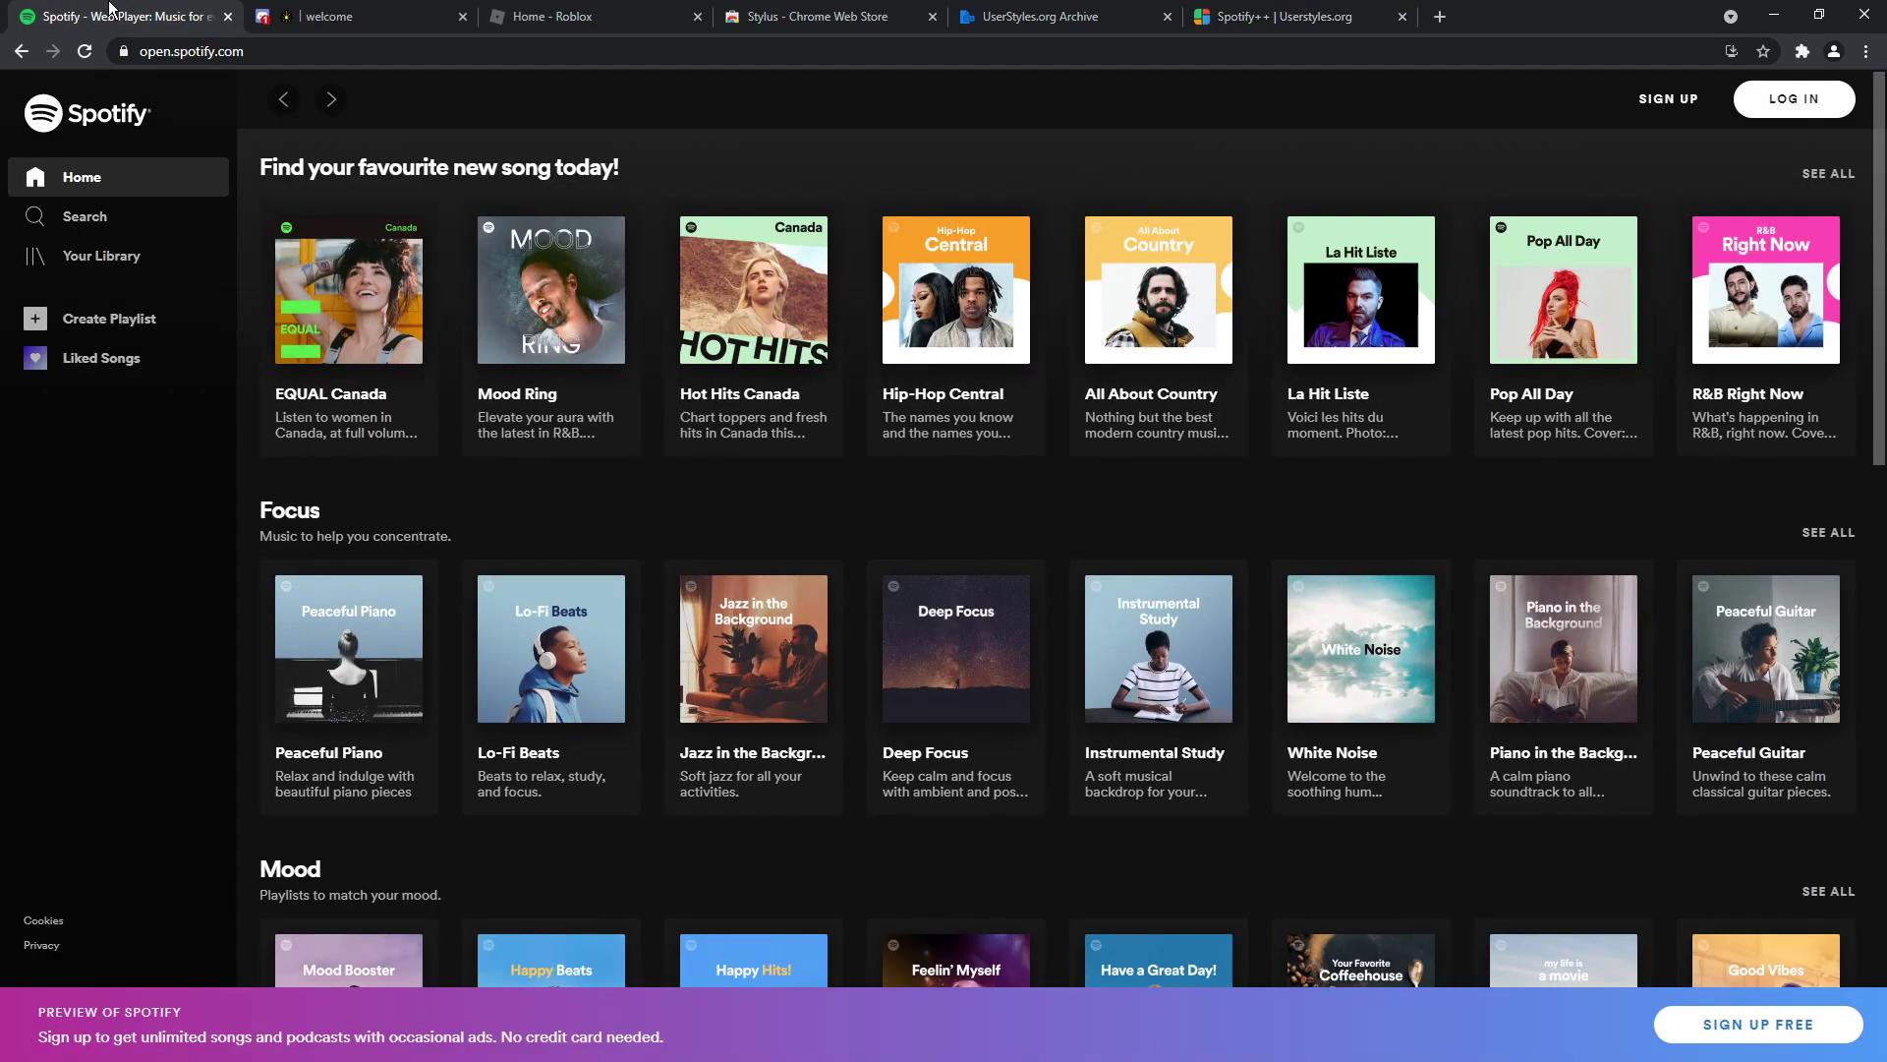
{"action": "left_click", "coordinate": [83, 50]}
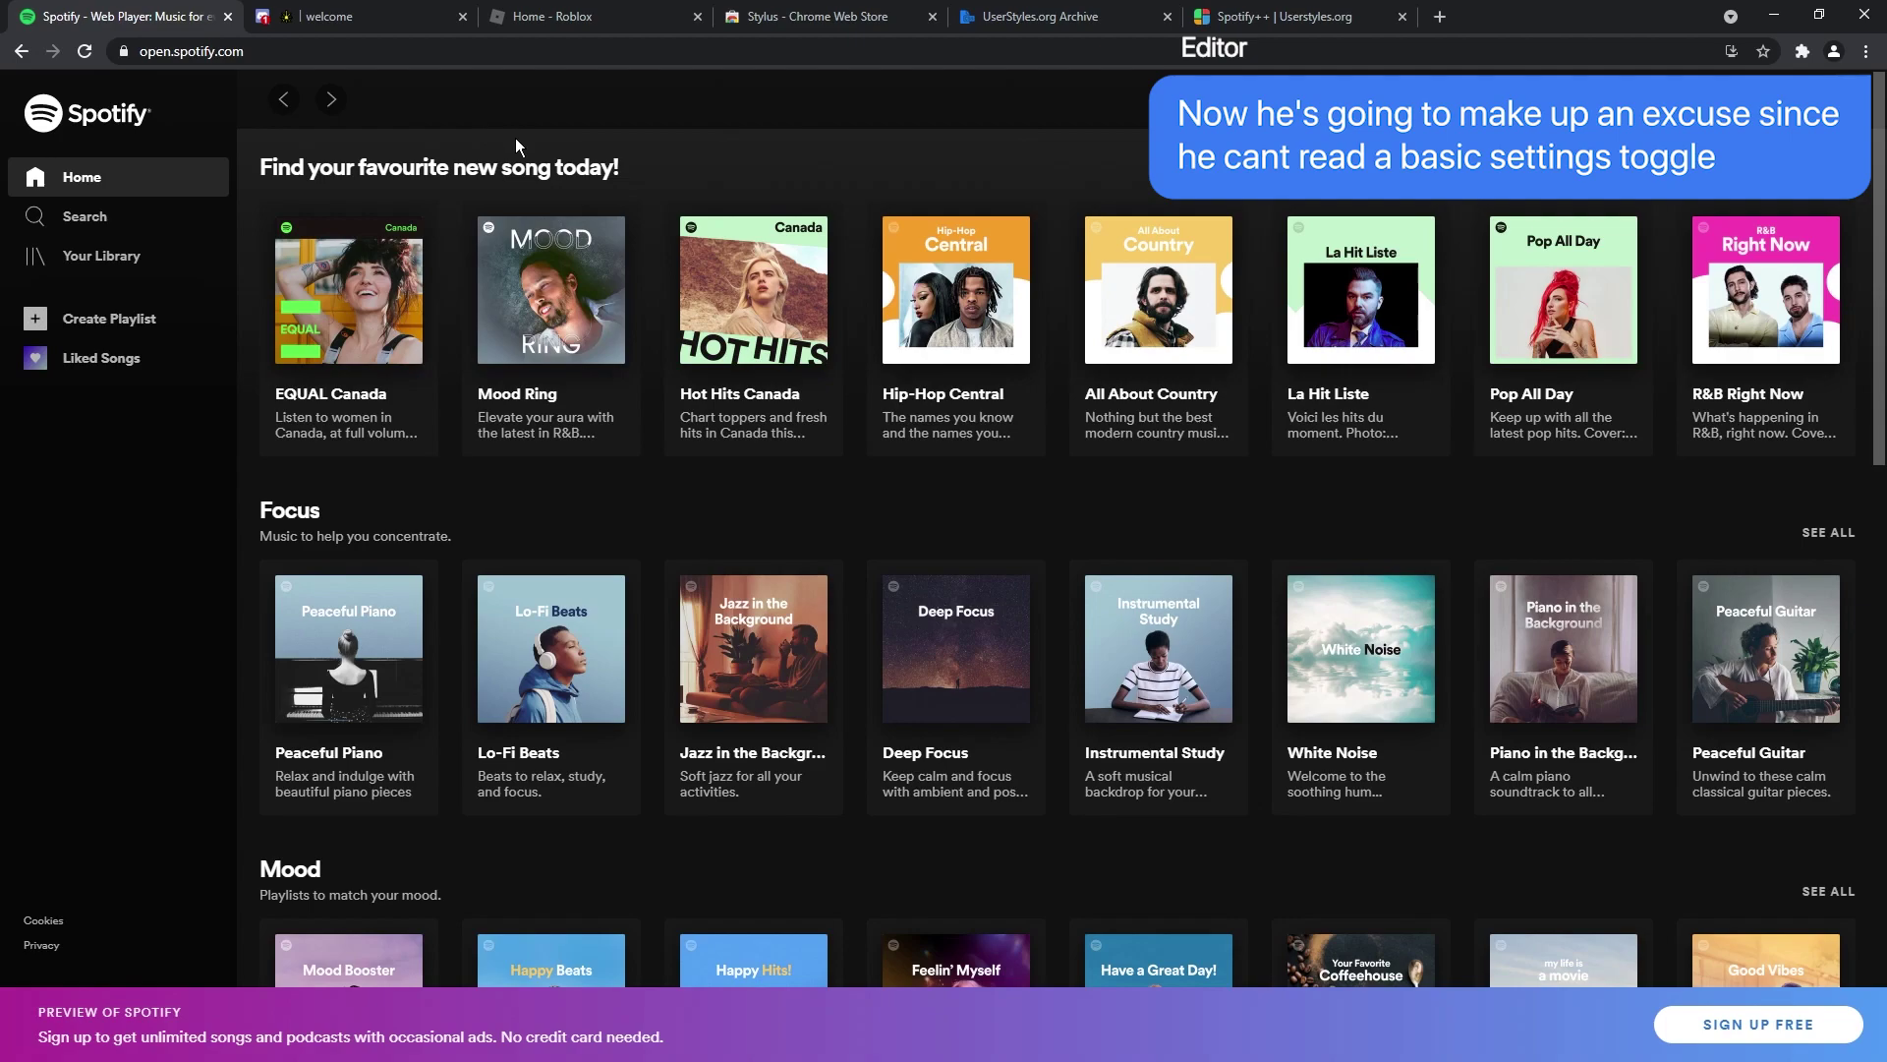
{"action": "scroll", "coordinate": [712, 334], "scroll_direction": "down", "scroll_amount": 10}
{"action": "scroll", "coordinate": [713, 344], "scroll_direction": "up", "scroll_amount": 10}
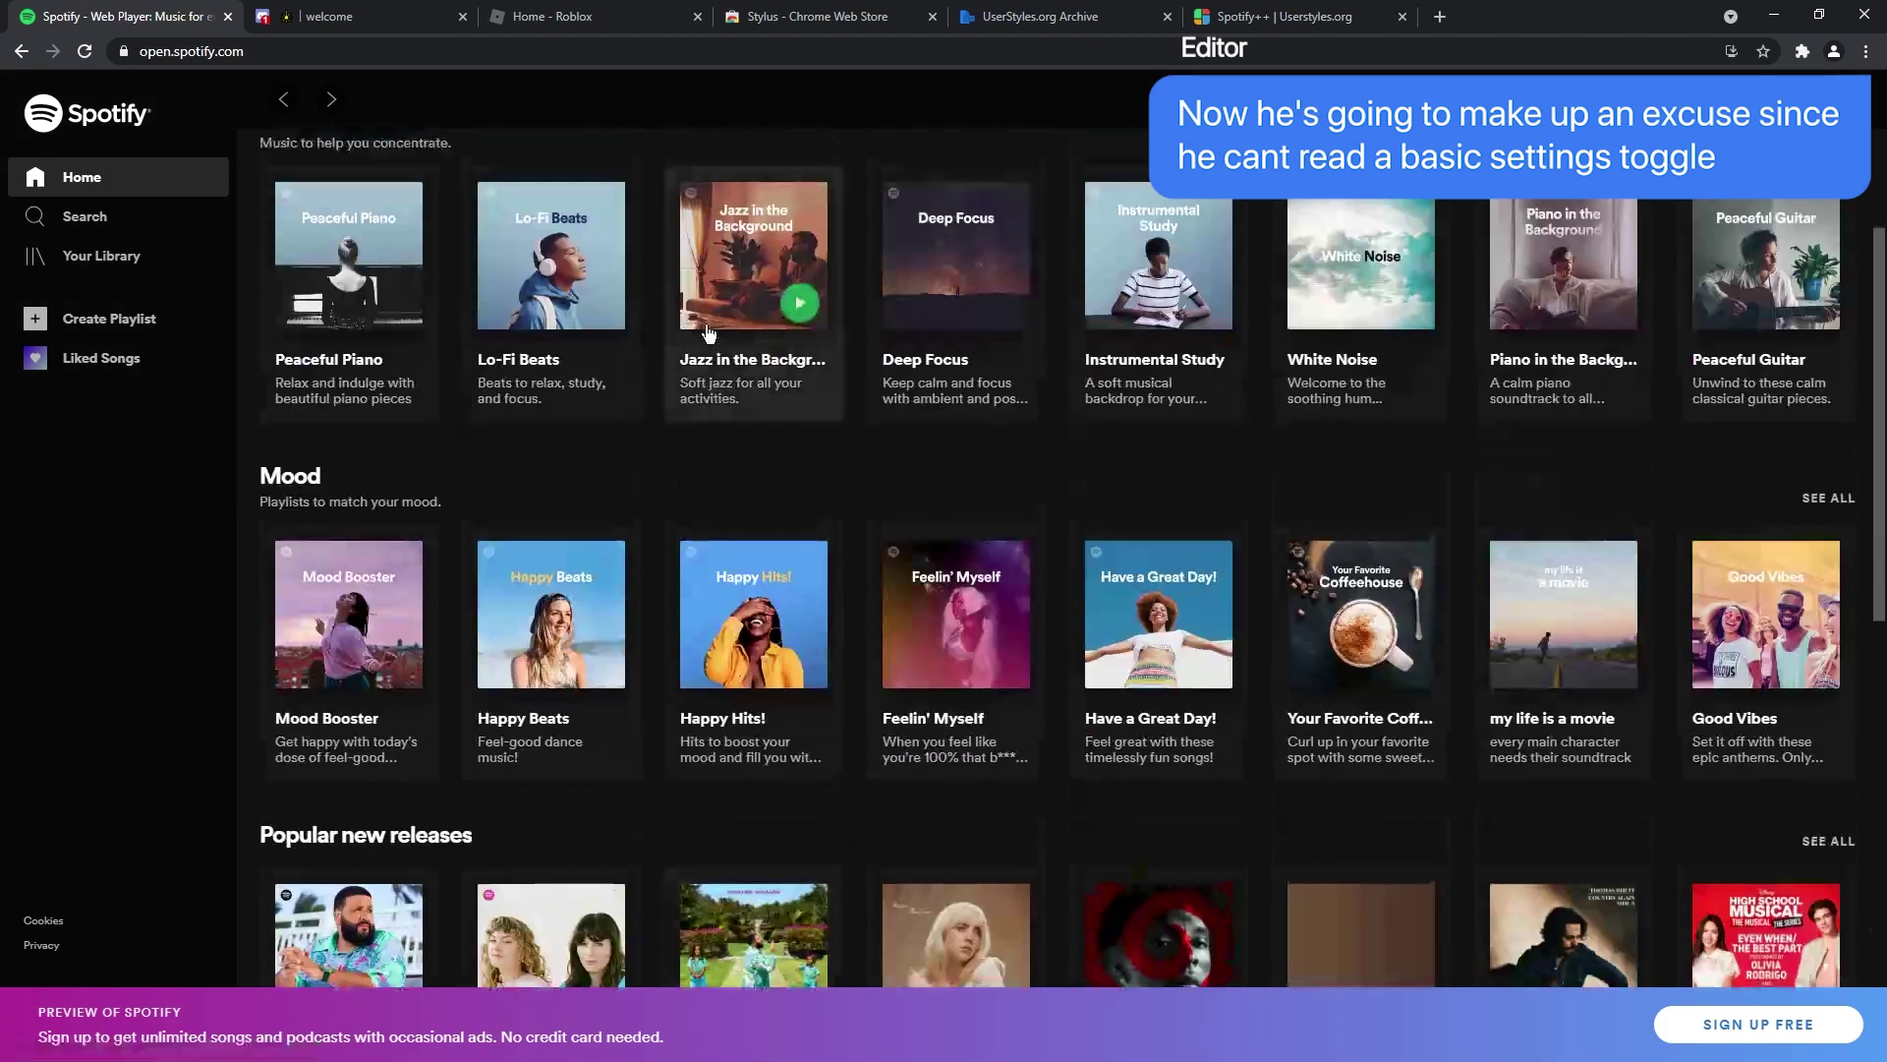
Close the Spotify++ details and install the Spotify - X style from the archive.
{"action": "left_click", "coordinate": [1096, 14]}
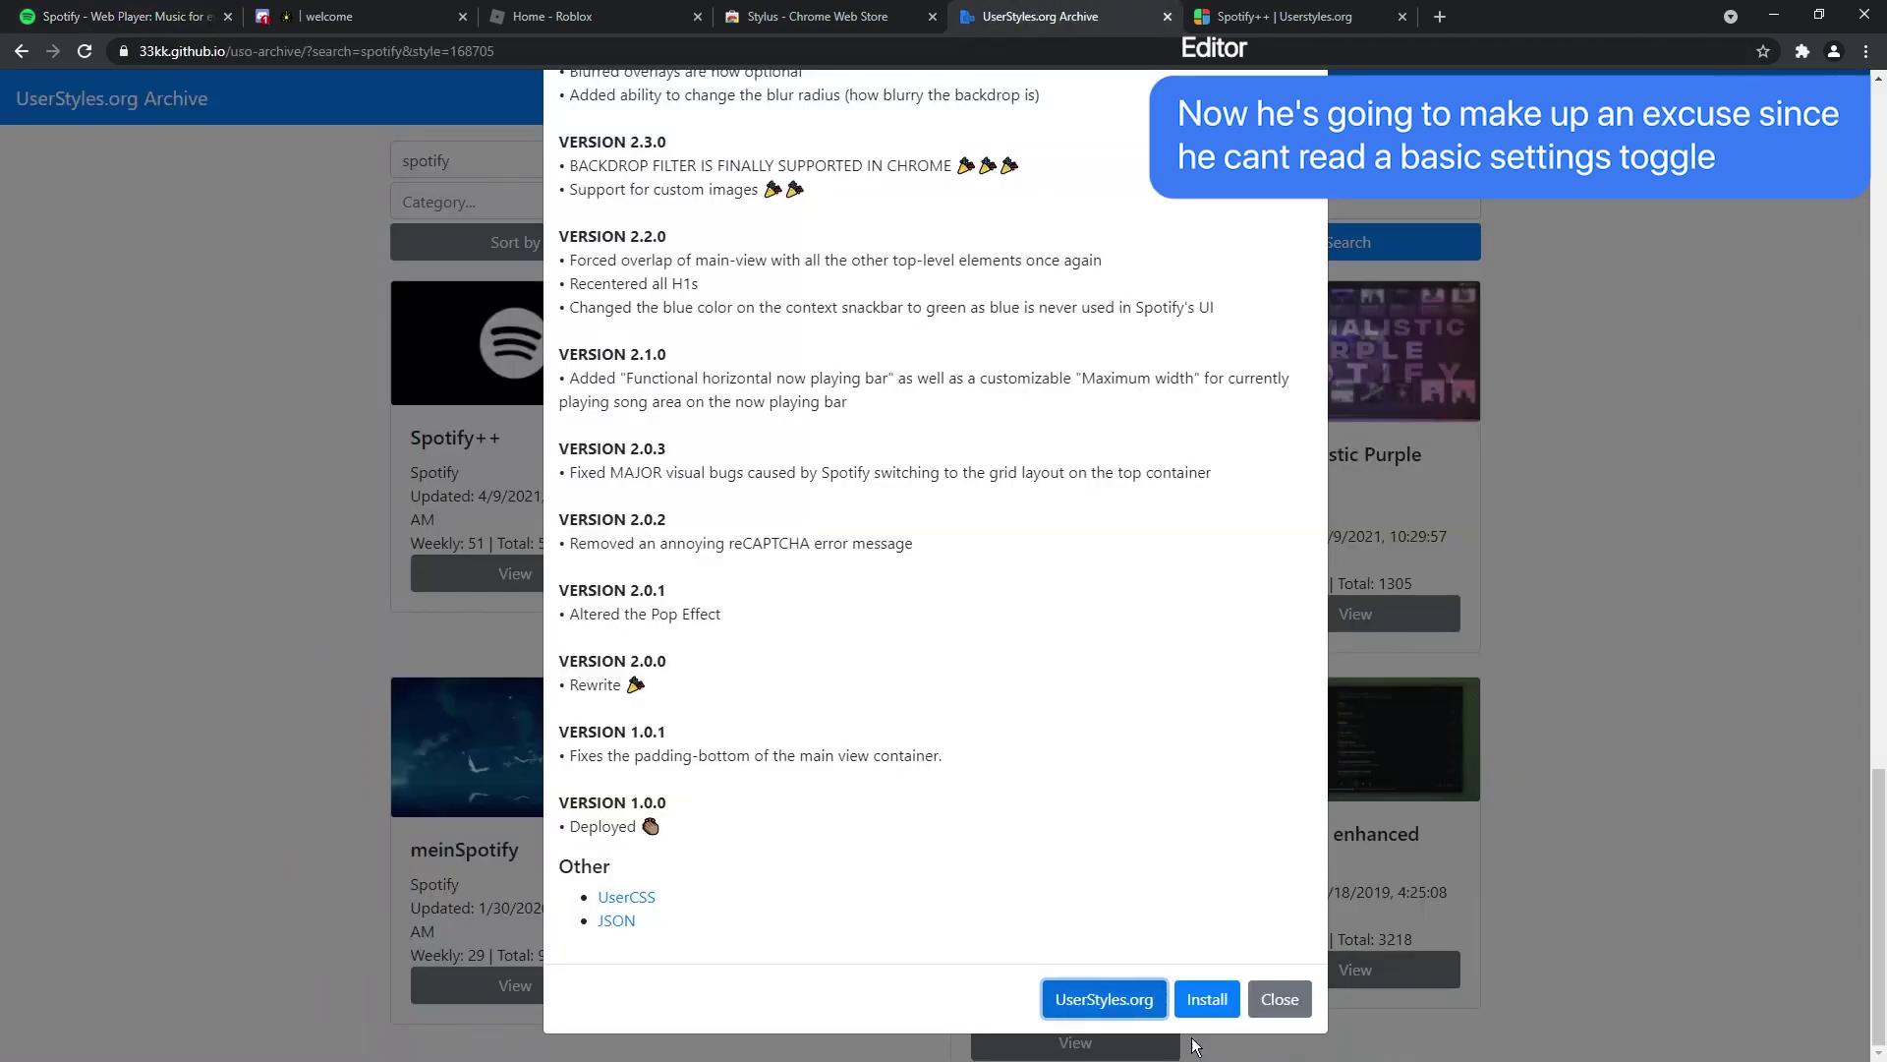
{"action": "key", "text": "Escape"}
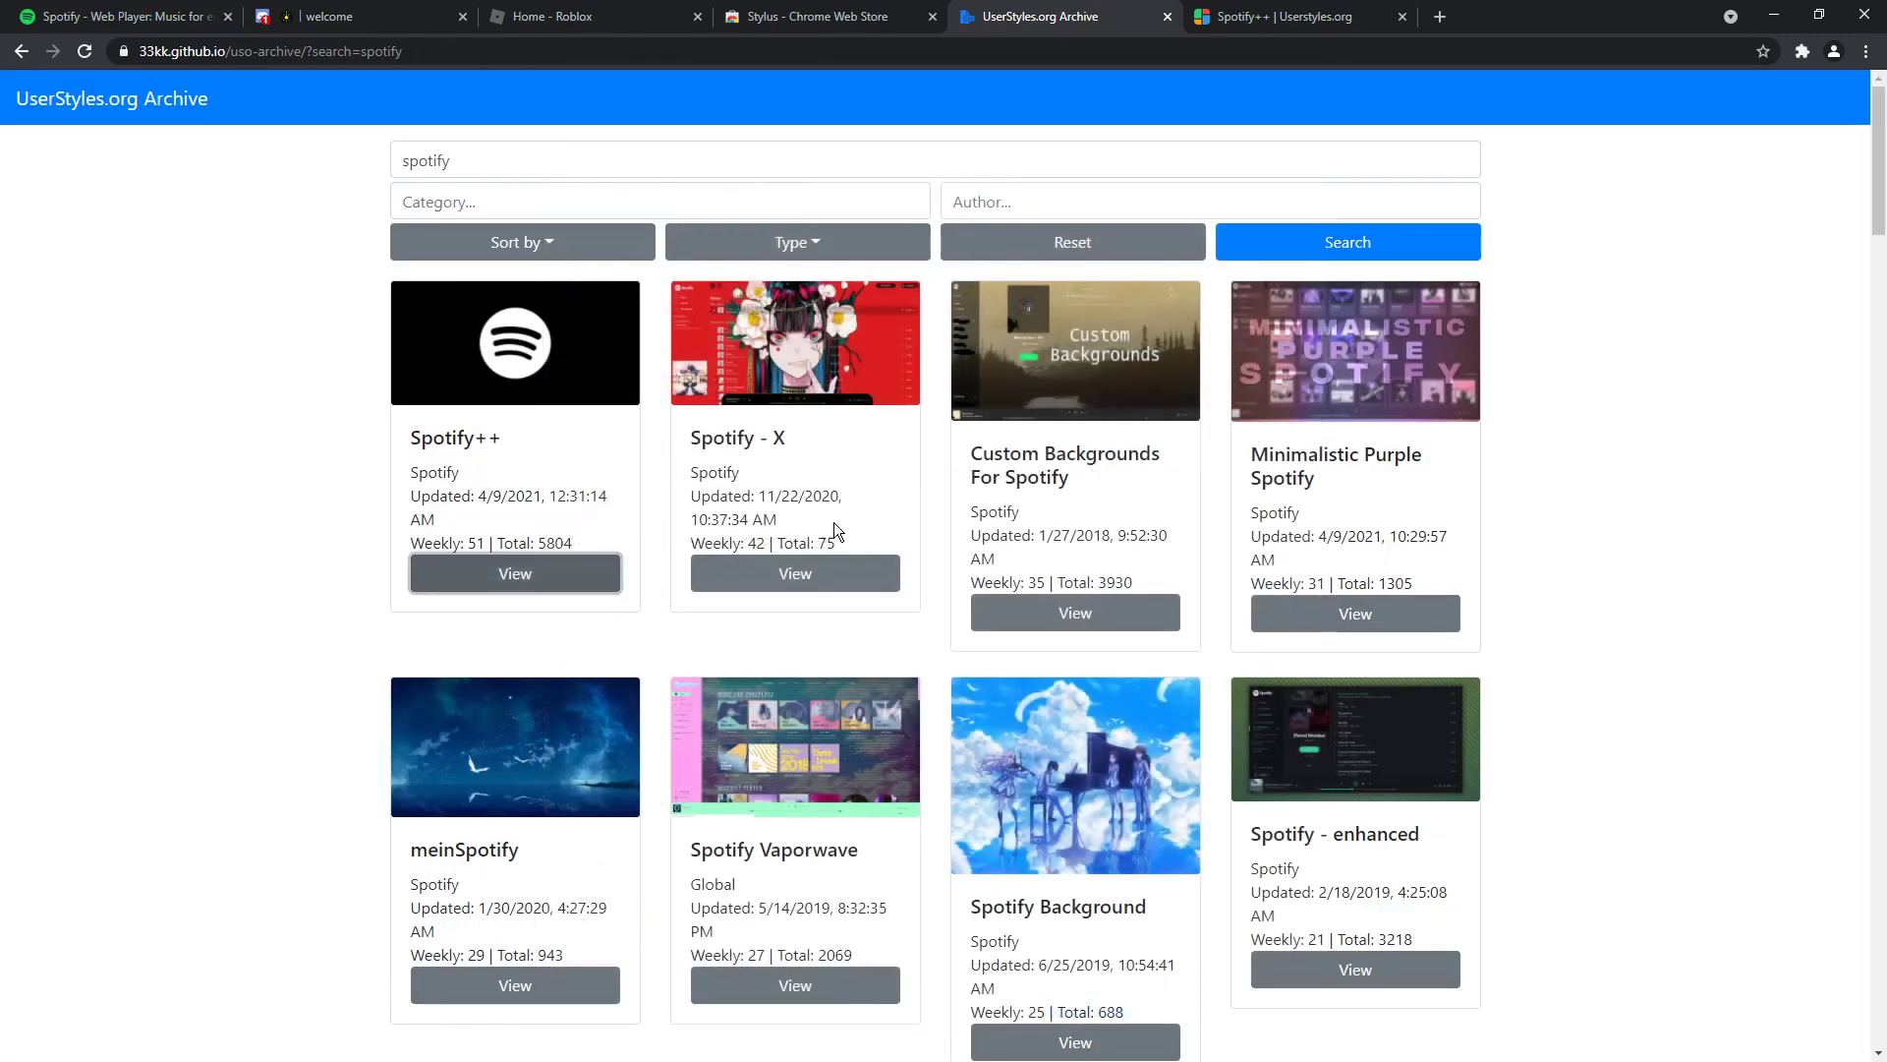
{"action": "left_click", "coordinate": [788, 577]}
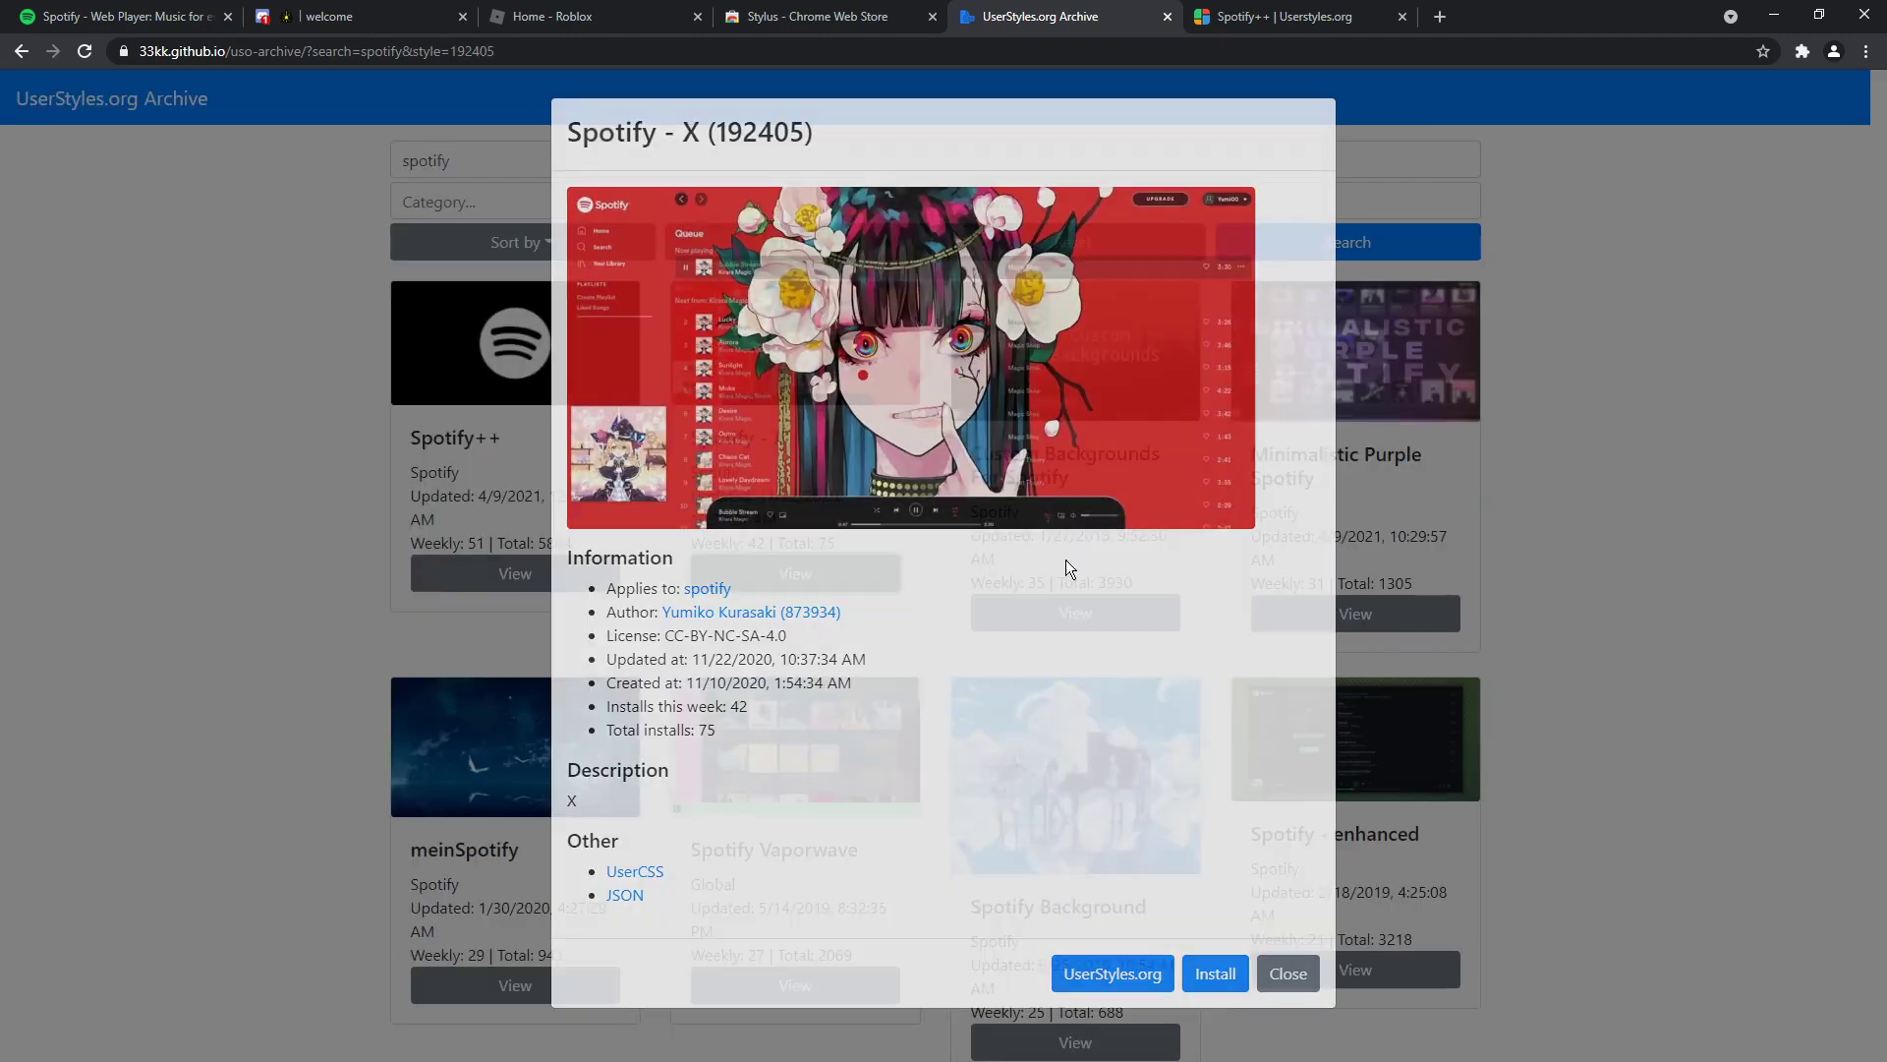
{"action": "scroll", "coordinate": [1086, 517], "scroll_direction": "down", "scroll_amount": 10}
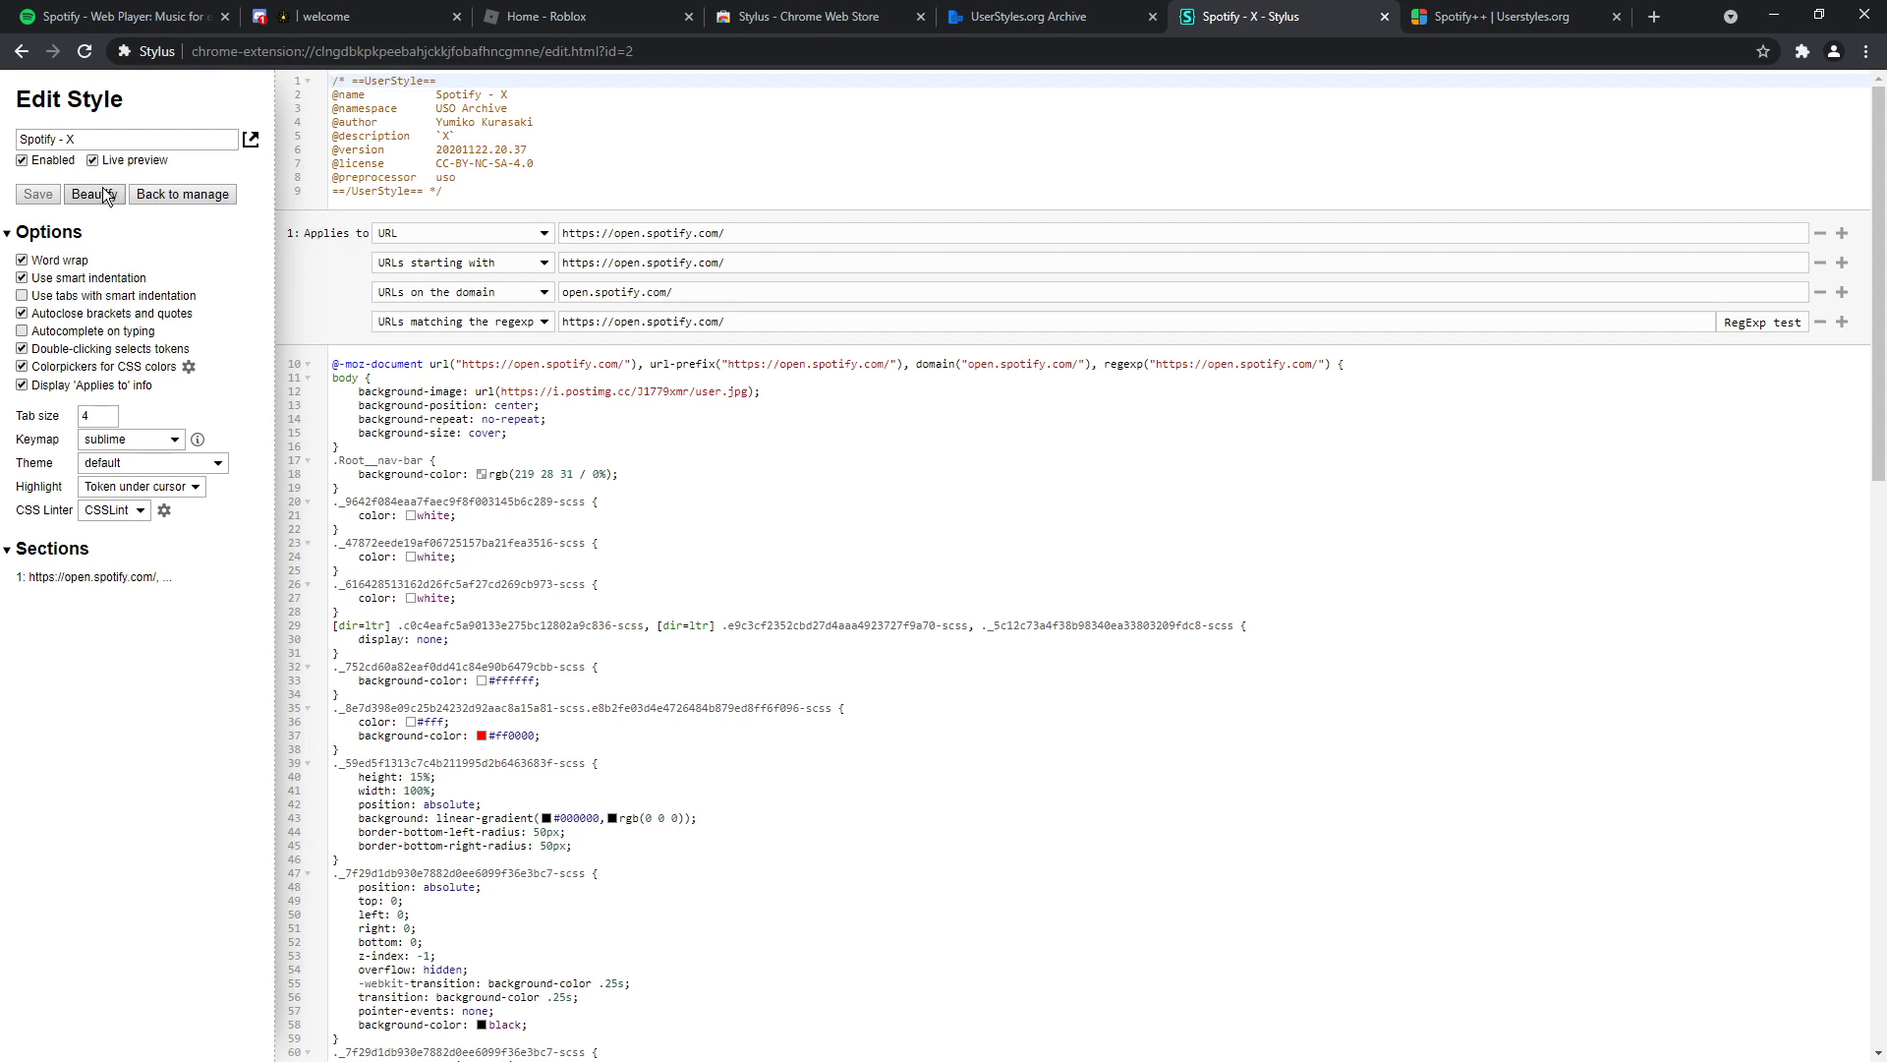
{"action": "left_click", "coordinate": [85, 12]}
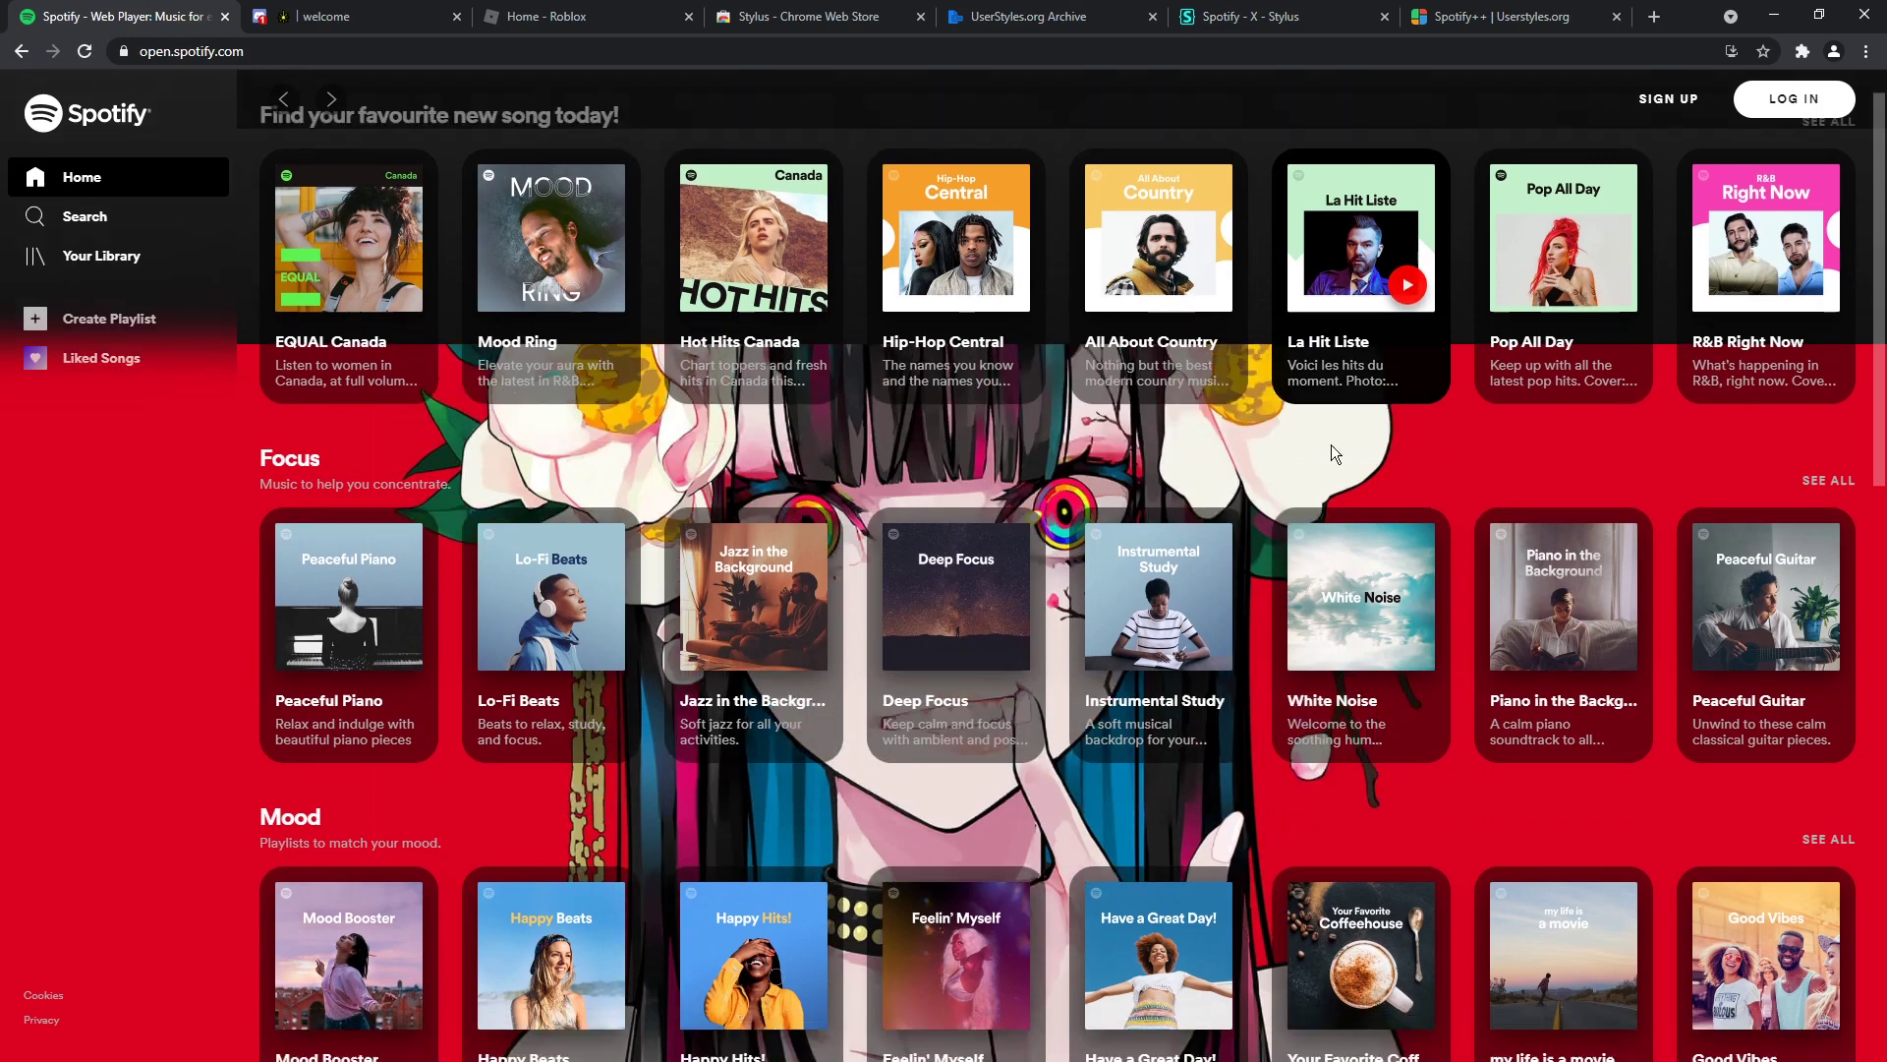
Scroll the Spotify home page to review the red anime-art Spotify - X theme.
{"action": "scroll", "coordinate": [1223, 424], "scroll_direction": "down", "scroll_amount": 12}
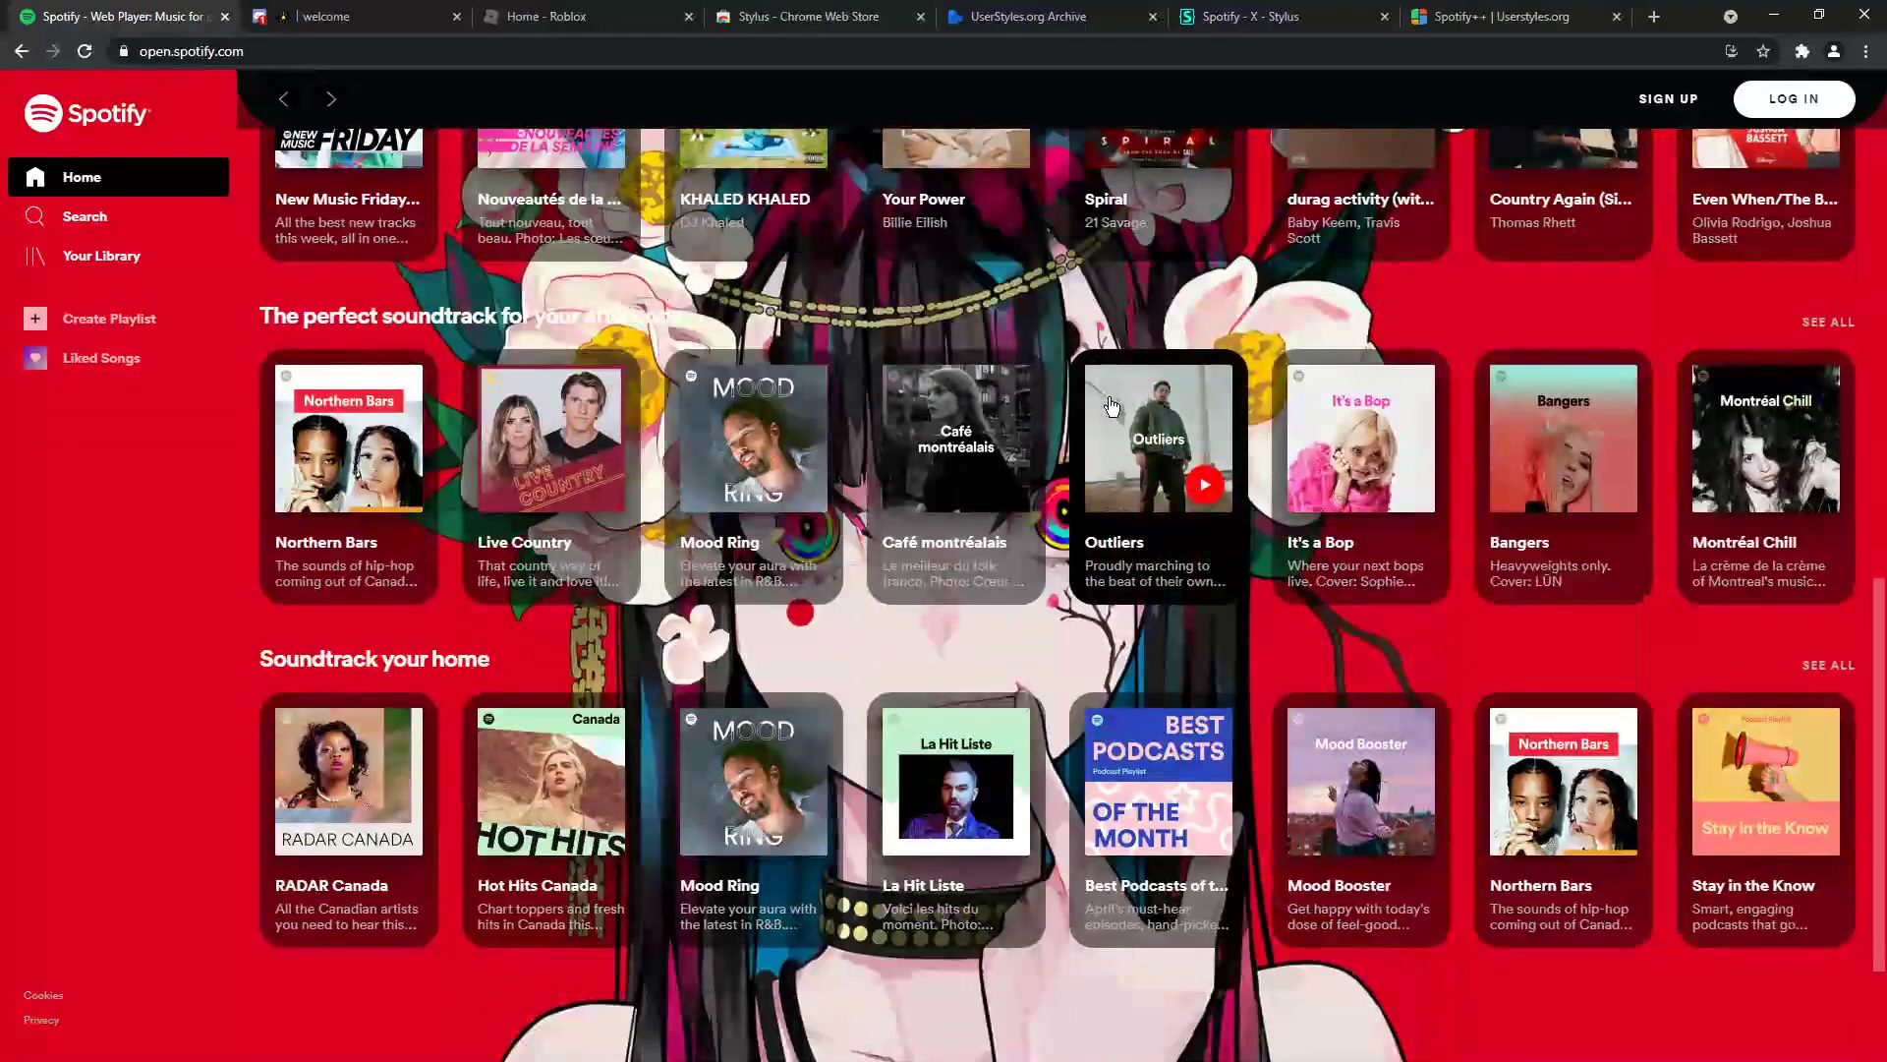
{"action": "scroll", "coordinate": [1110, 423], "scroll_direction": "up", "scroll_amount": 7}
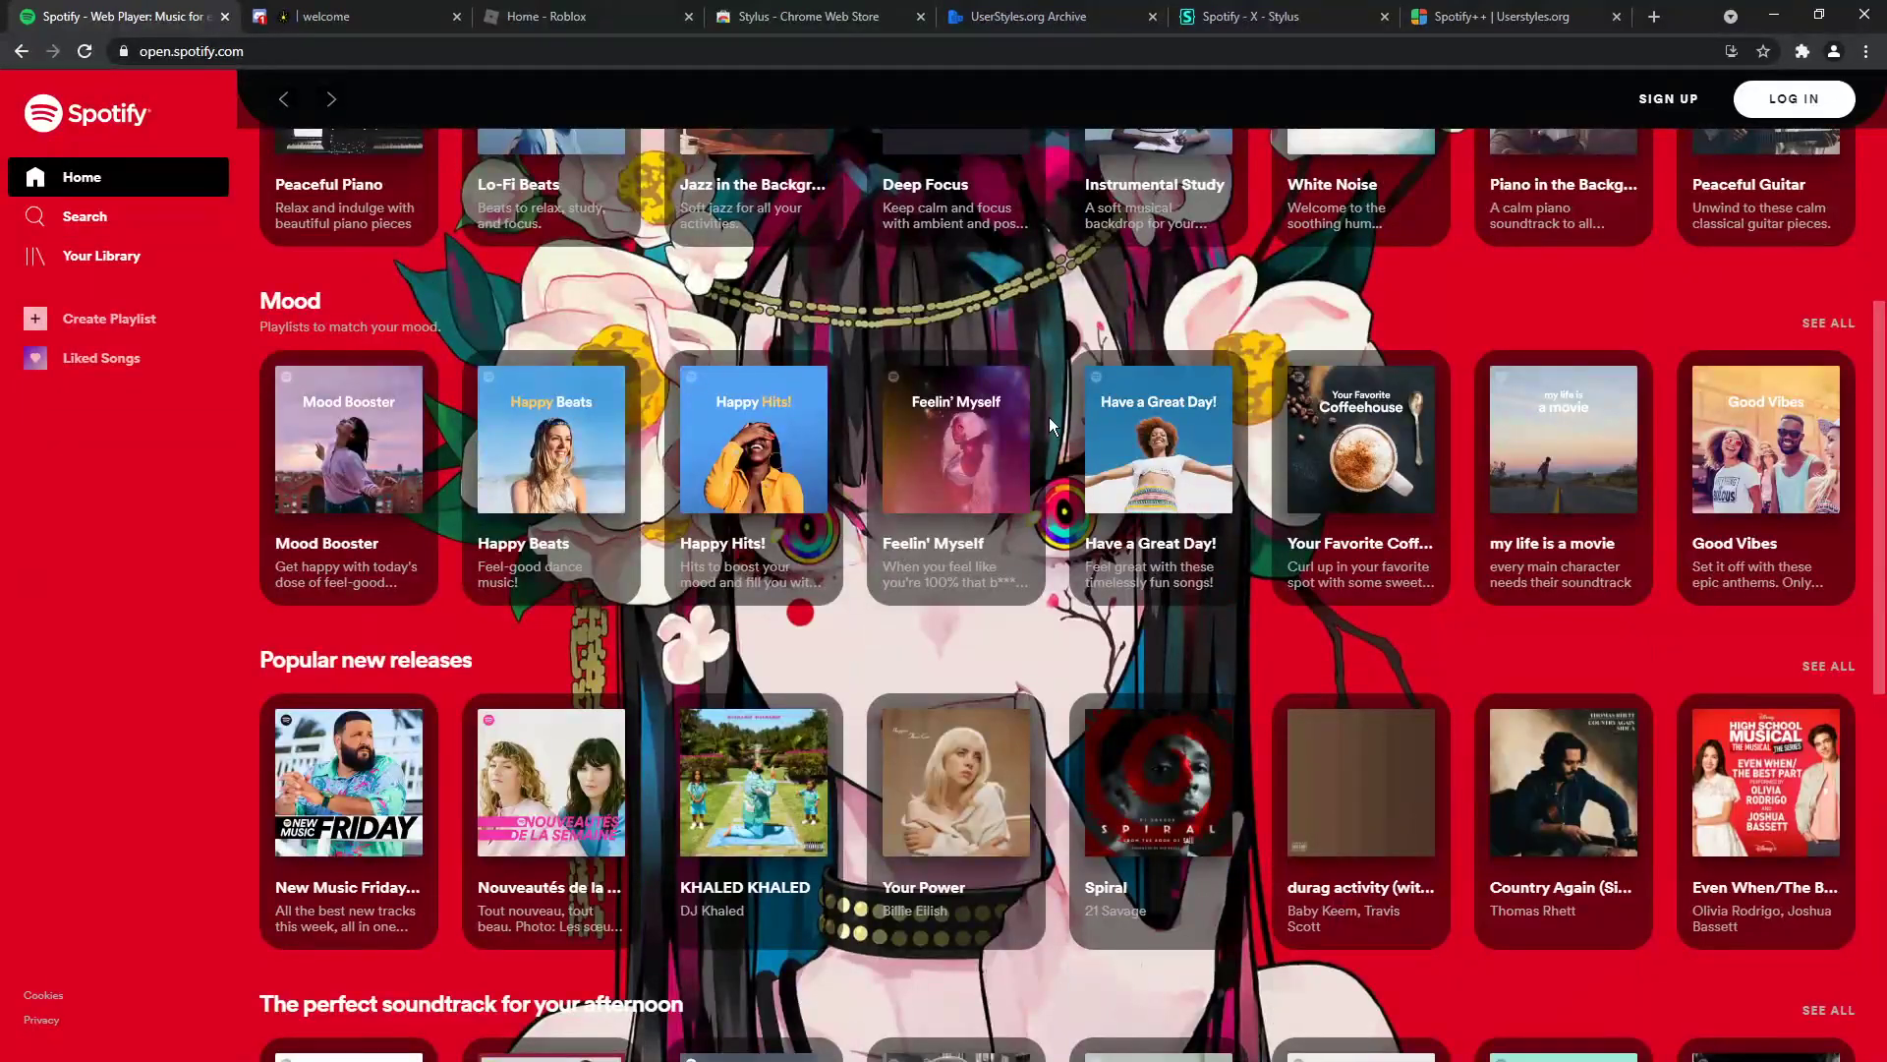
{"action": "left_click", "coordinate": [292, 18]}
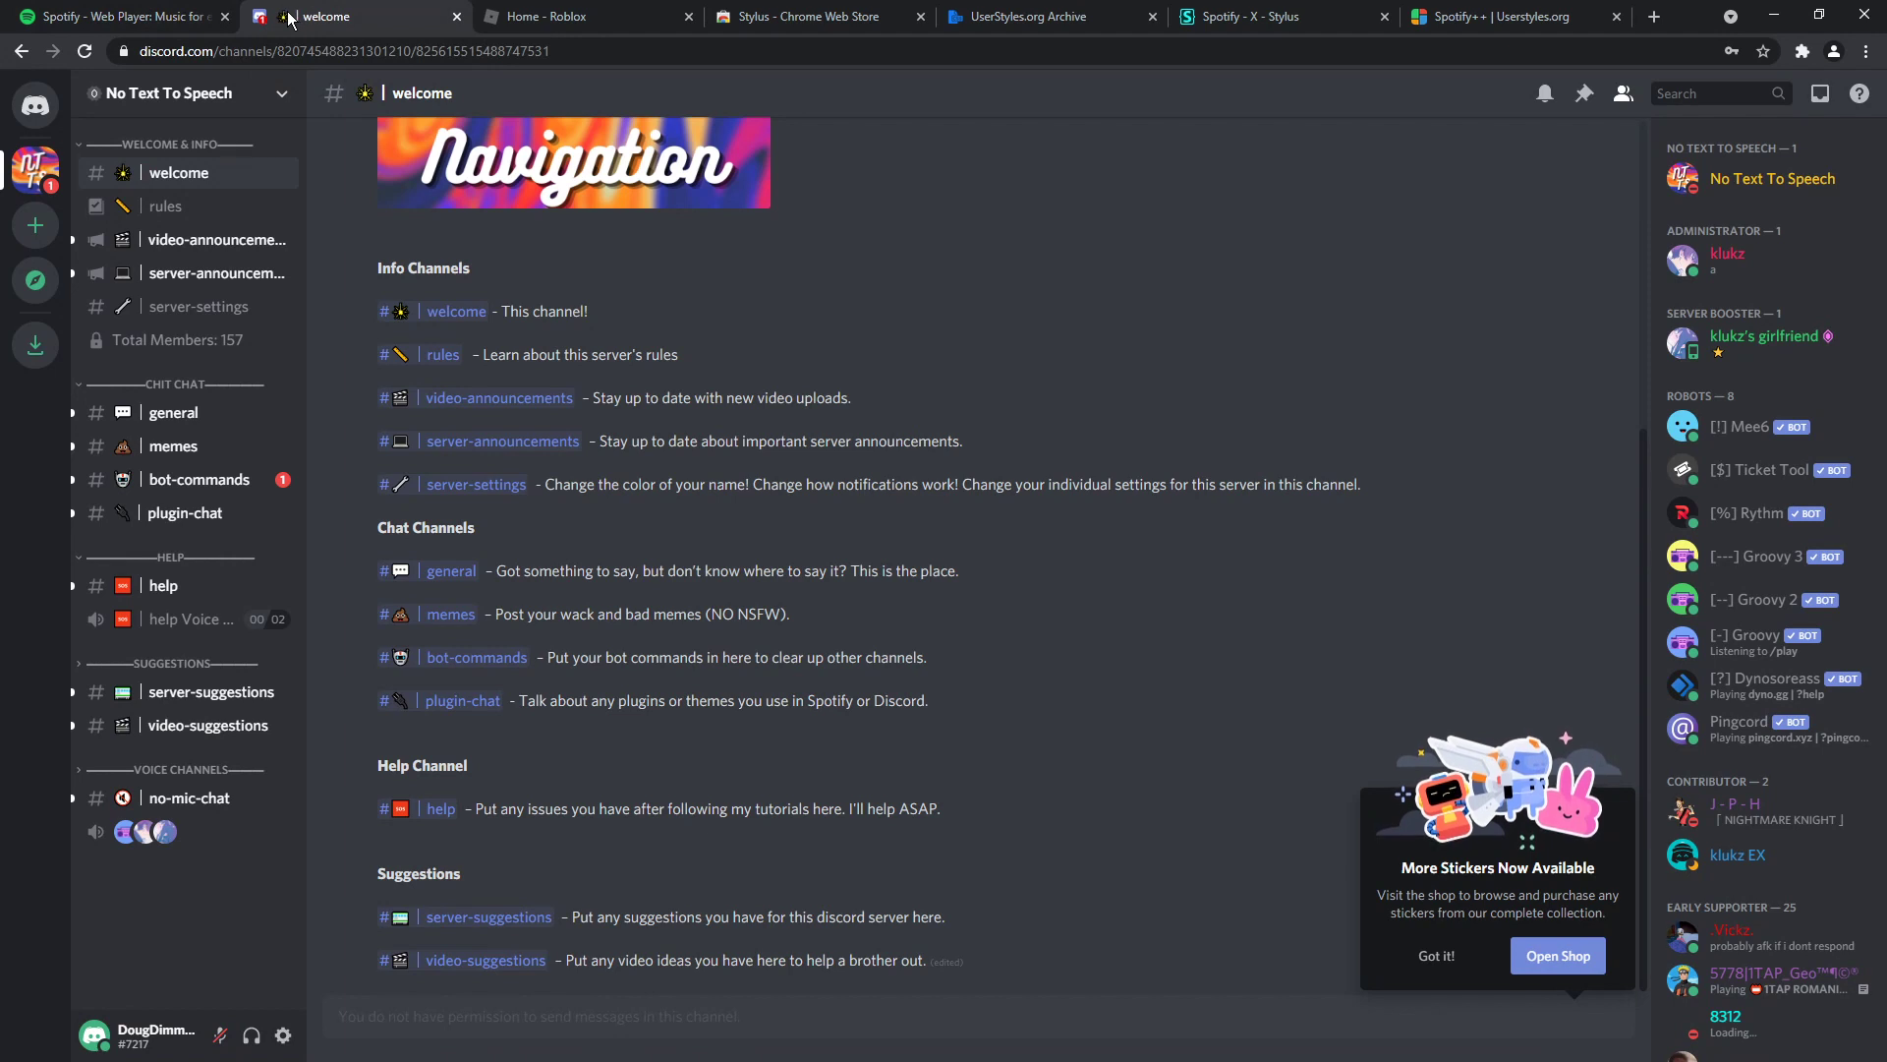
Close the Spotify++ and Spotify - X tabs and the archive's Spotify details preview.
{"action": "middle_click", "coordinate": [1423, 24]}
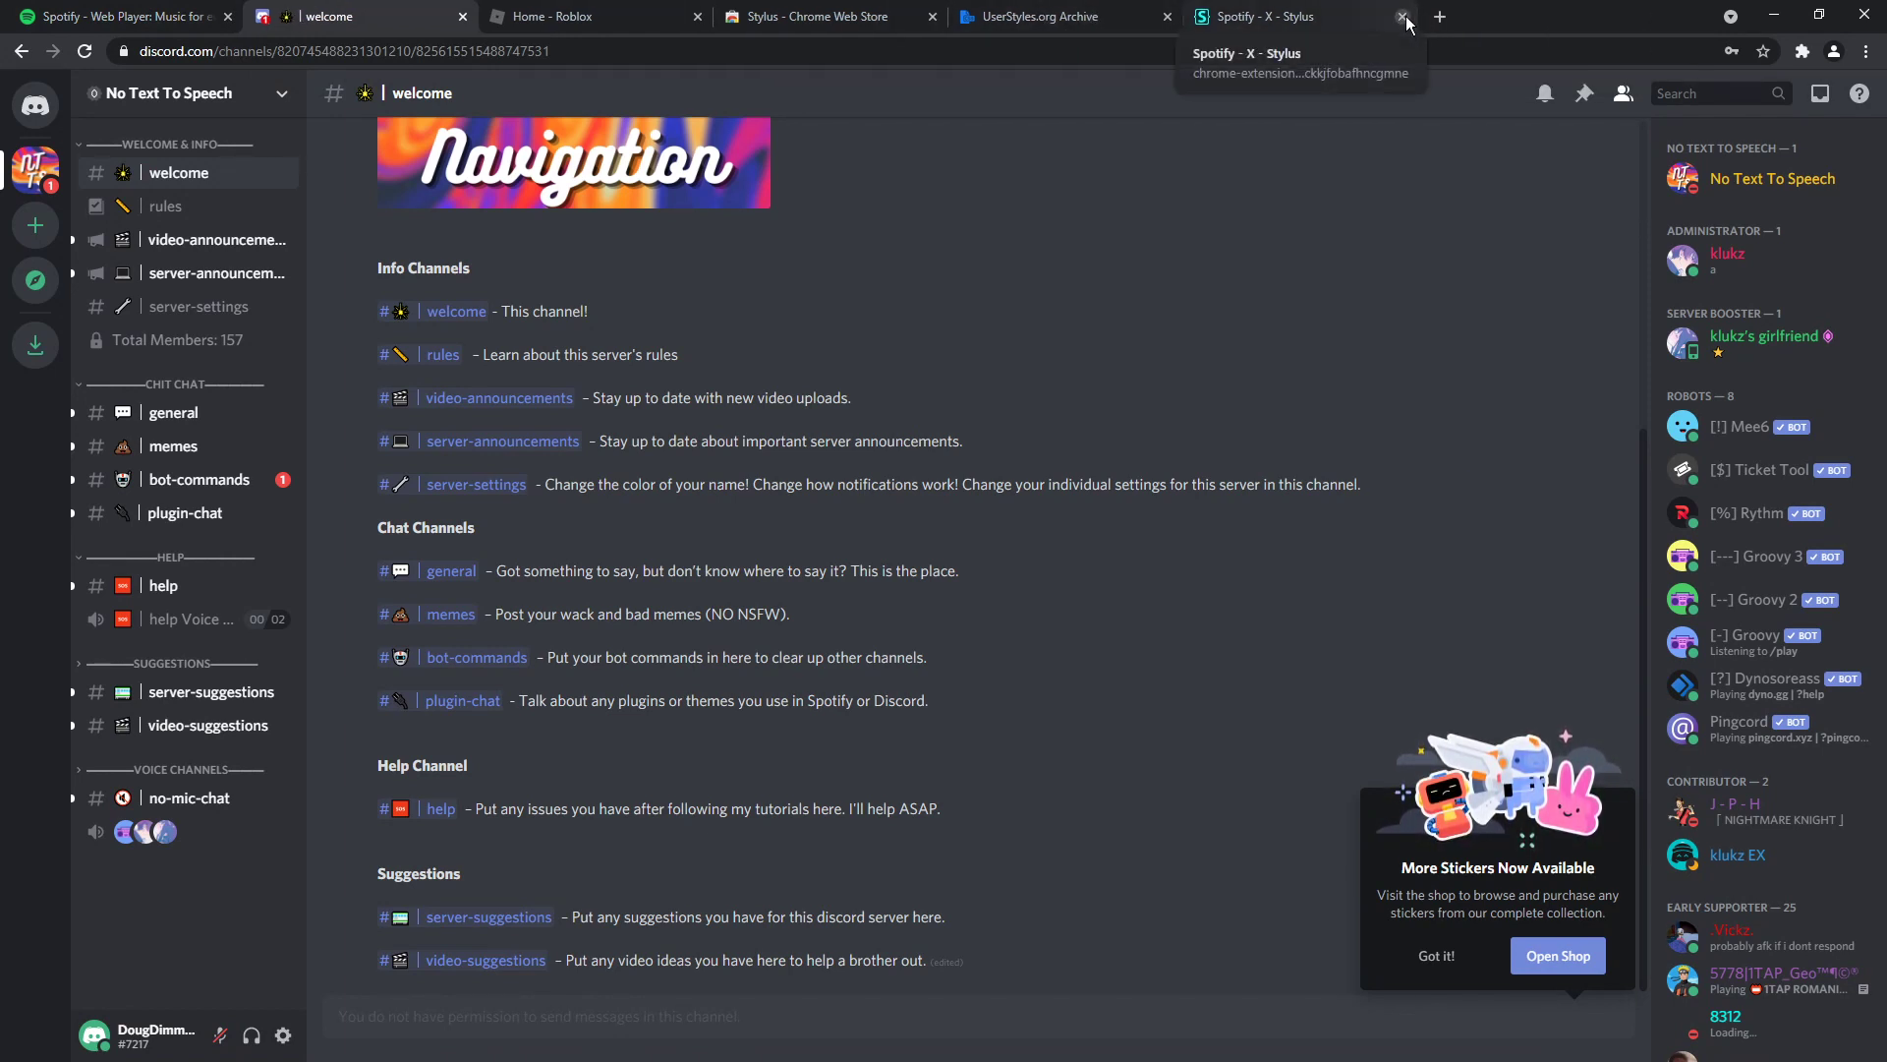
{"action": "middle_click", "coordinate": [1423, 25]}
{"action": "left_click", "coordinate": [1042, 17]}
{"action": "left_click", "coordinate": [210, 332]}
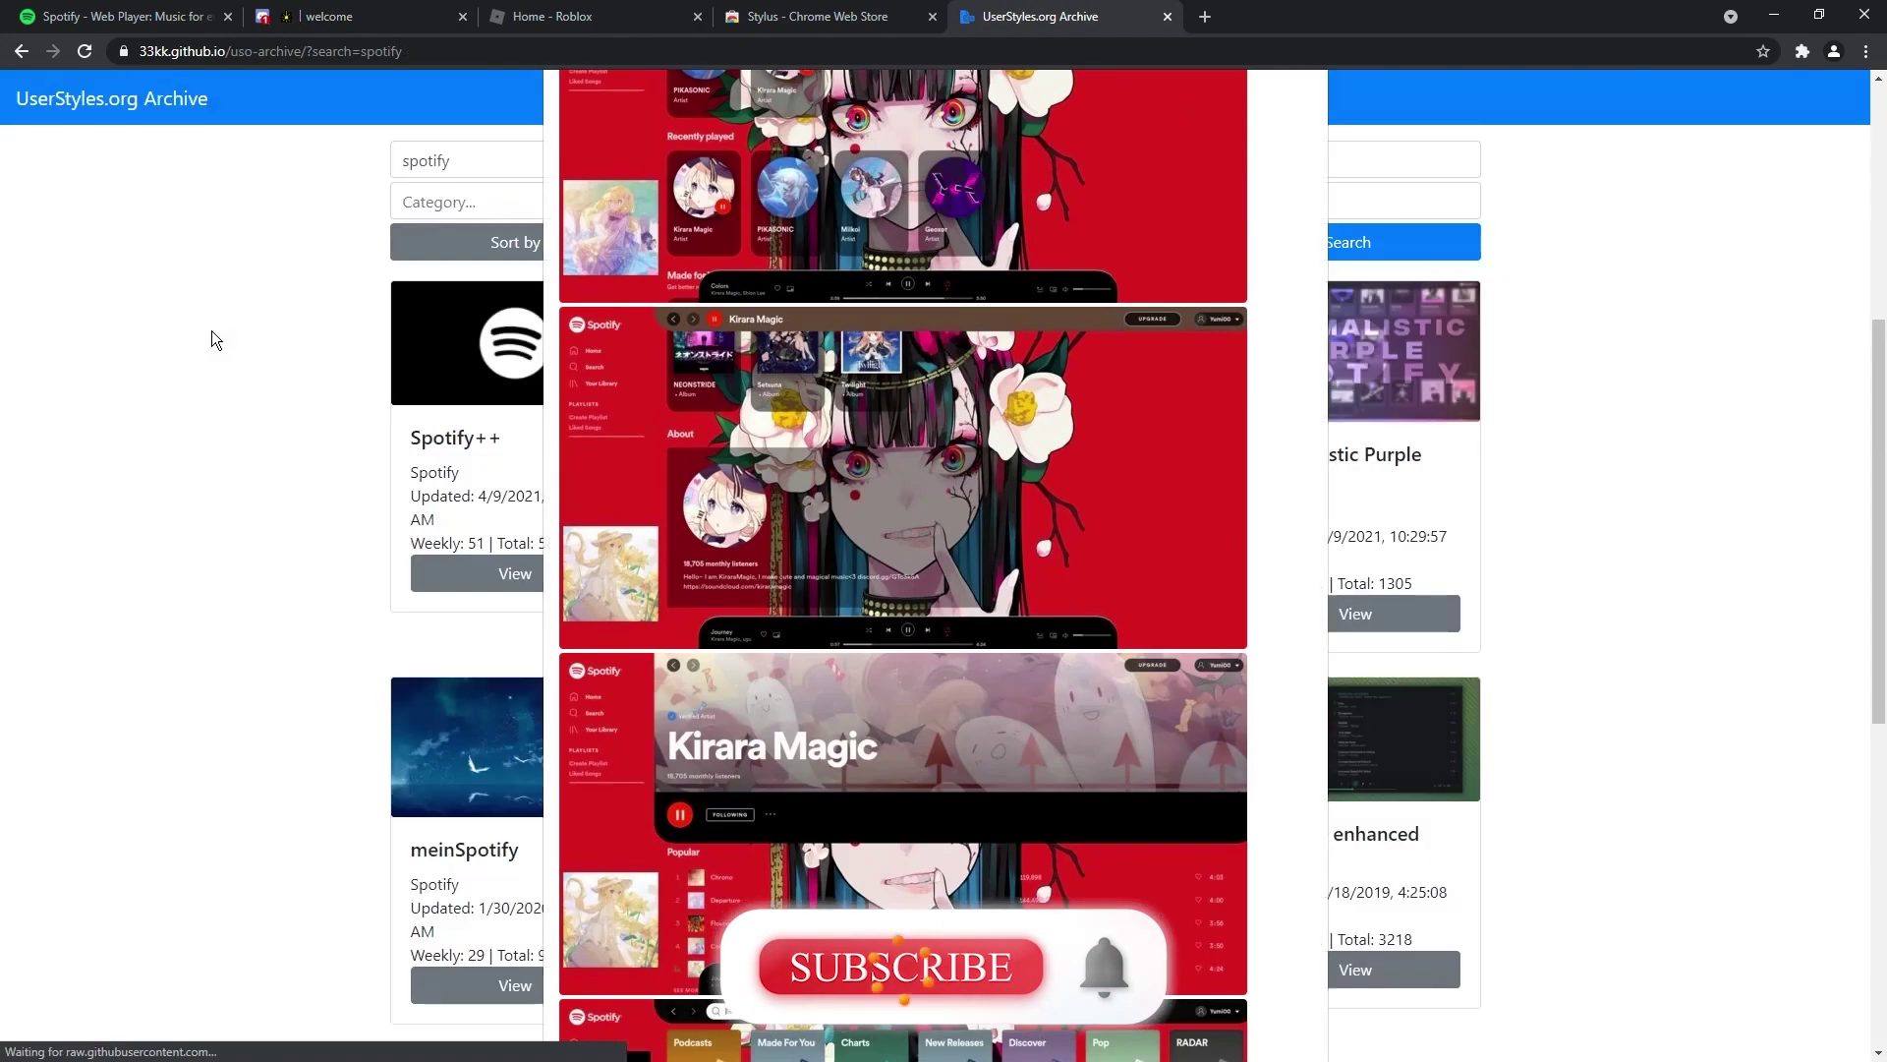
Search the archive for 'discord' and open the Clean Discord! style's details.
{"action": "double_click", "coordinate": [530, 153]}
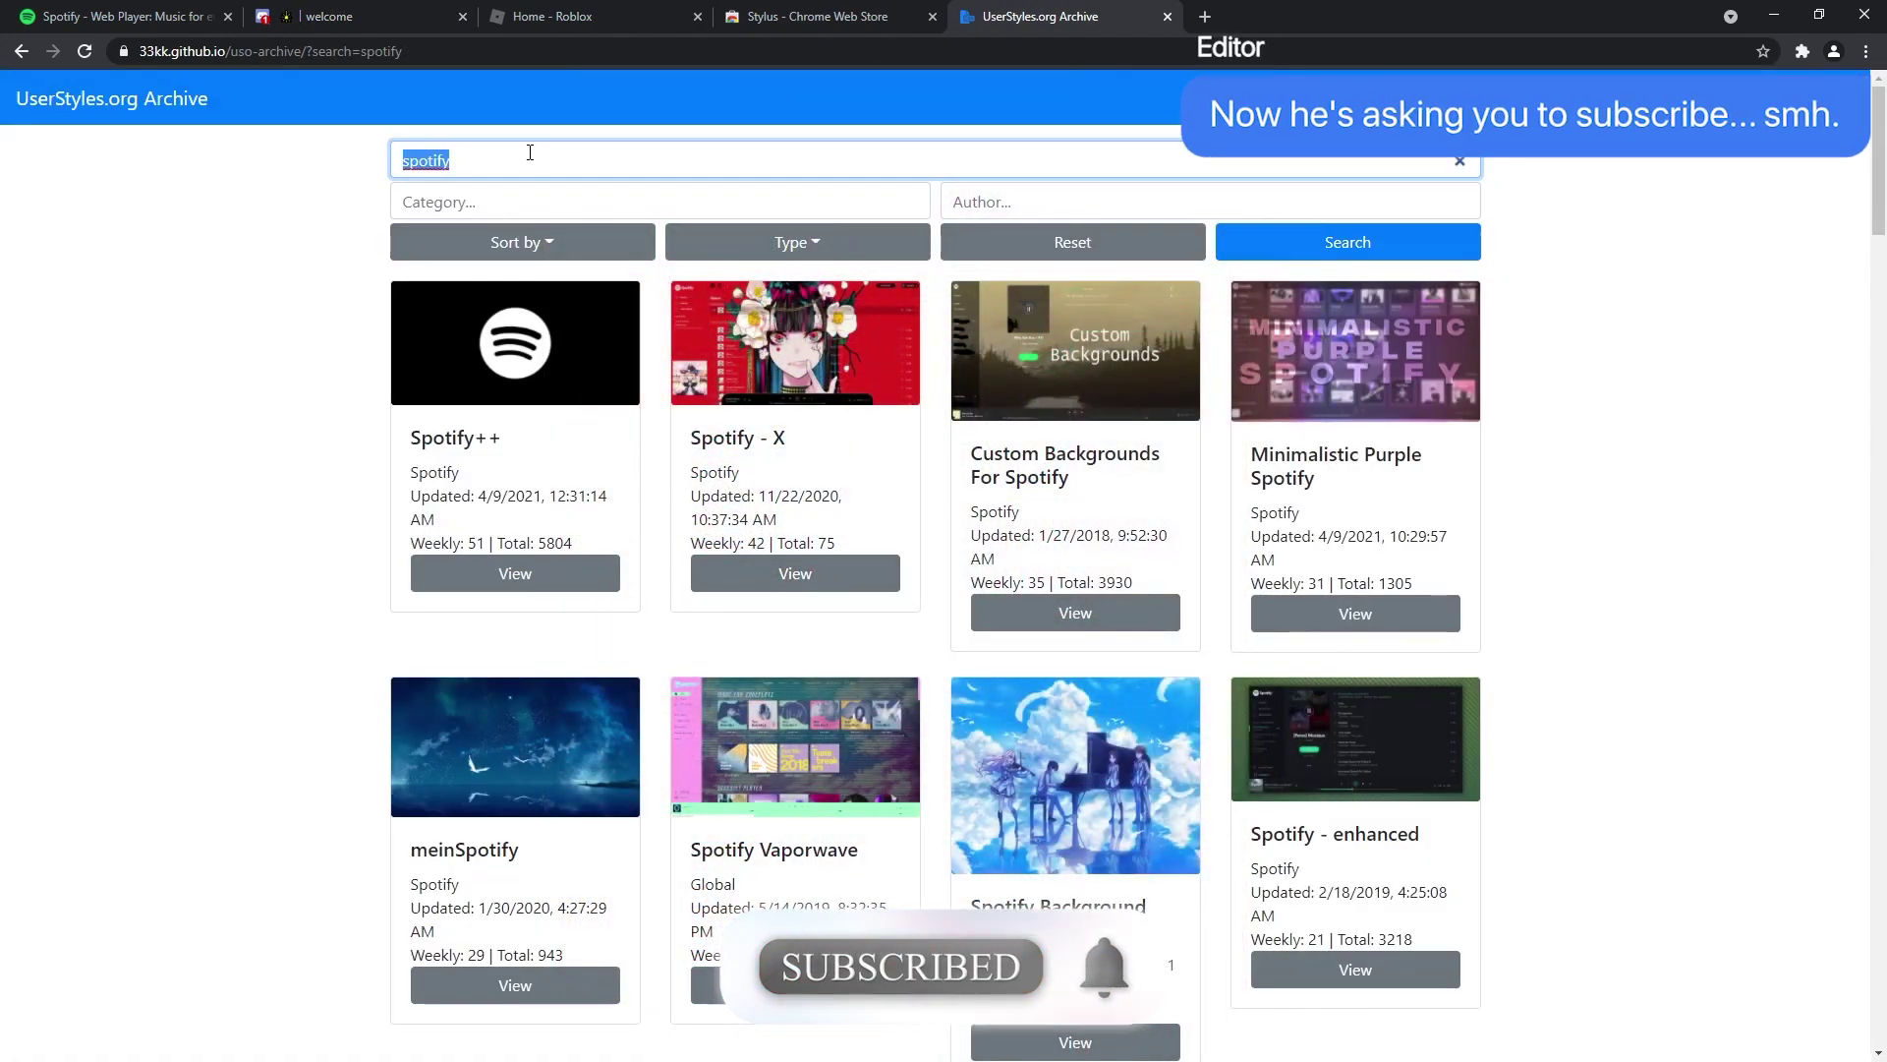
{"action": "type", "text": "discord"}
{"action": "key", "text": "Return"}
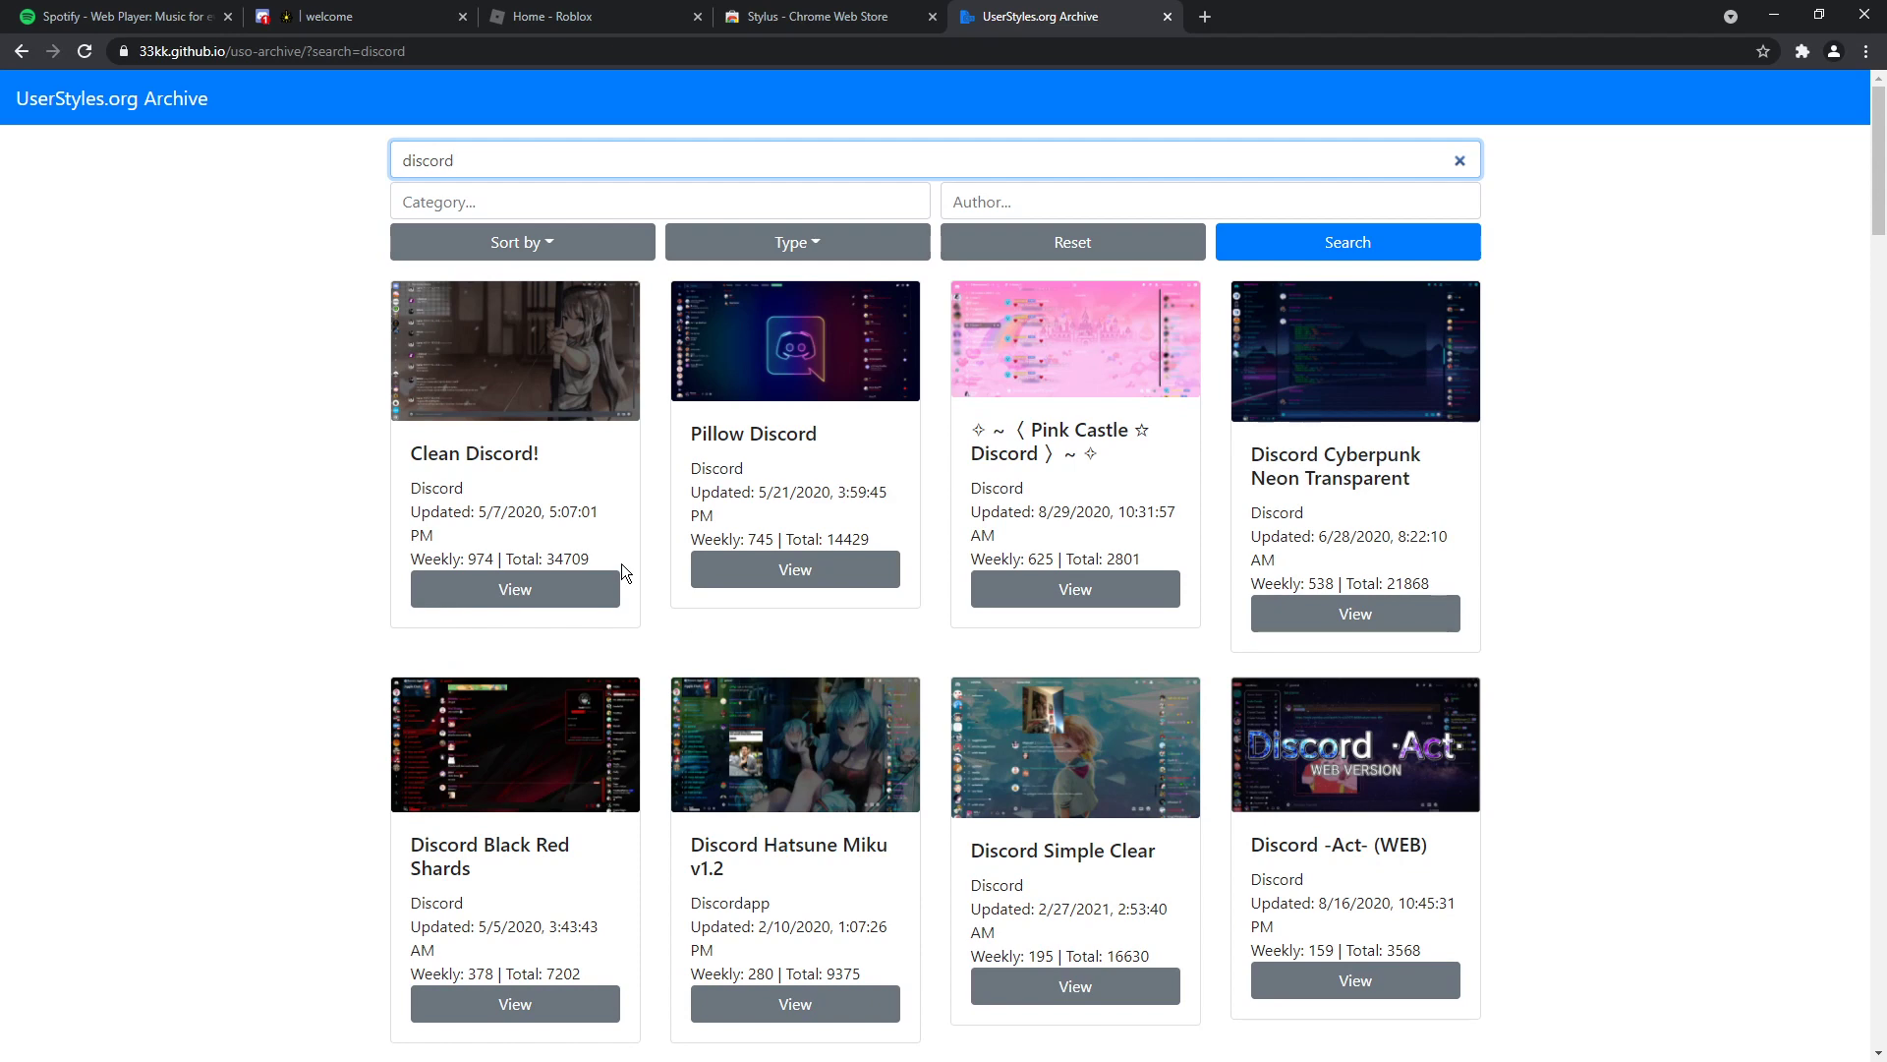
{"action": "left_click", "coordinate": [568, 587]}
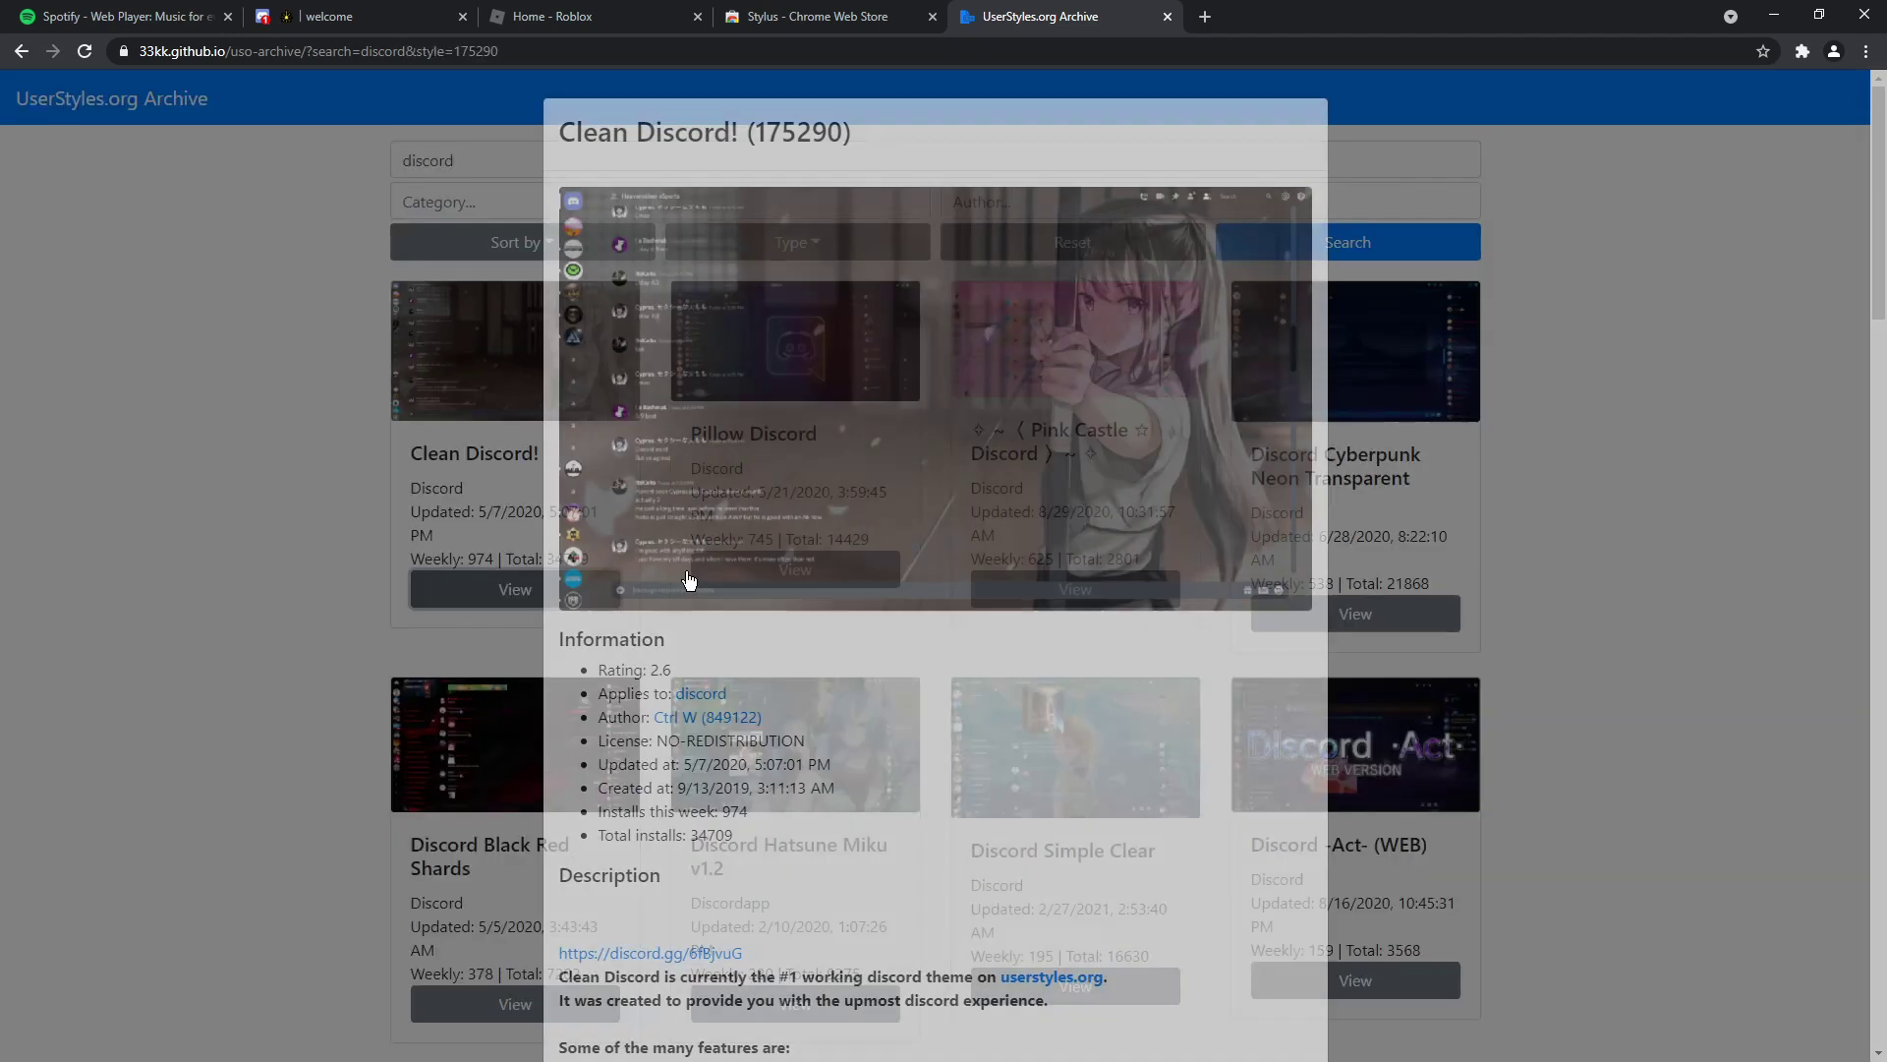
{"action": "scroll", "coordinate": [946, 588], "scroll_direction": "down", "scroll_amount": 20}
{"action": "scroll", "coordinate": [1047, 839], "scroll_direction": "down", "scroll_amount": 6}
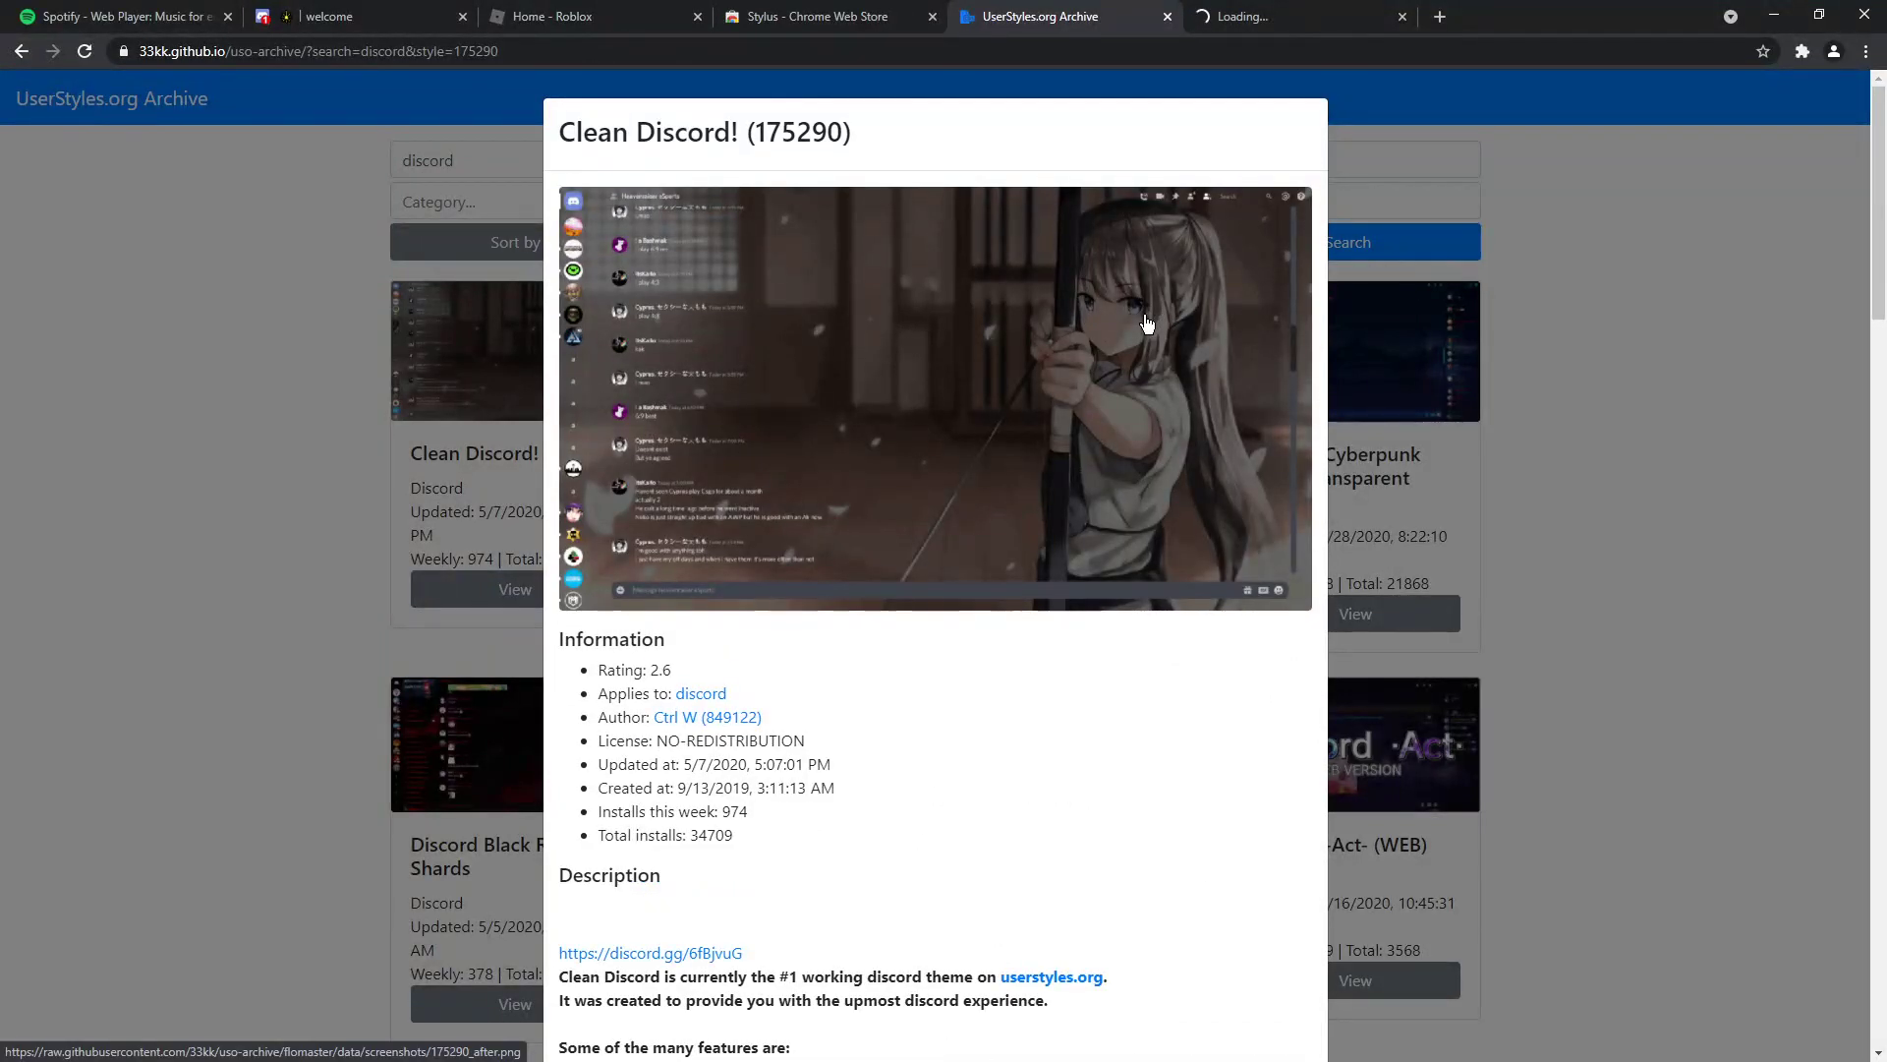
{"action": "scroll", "coordinate": [1135, 304], "scroll_direction": "down", "scroll_amount": 10}
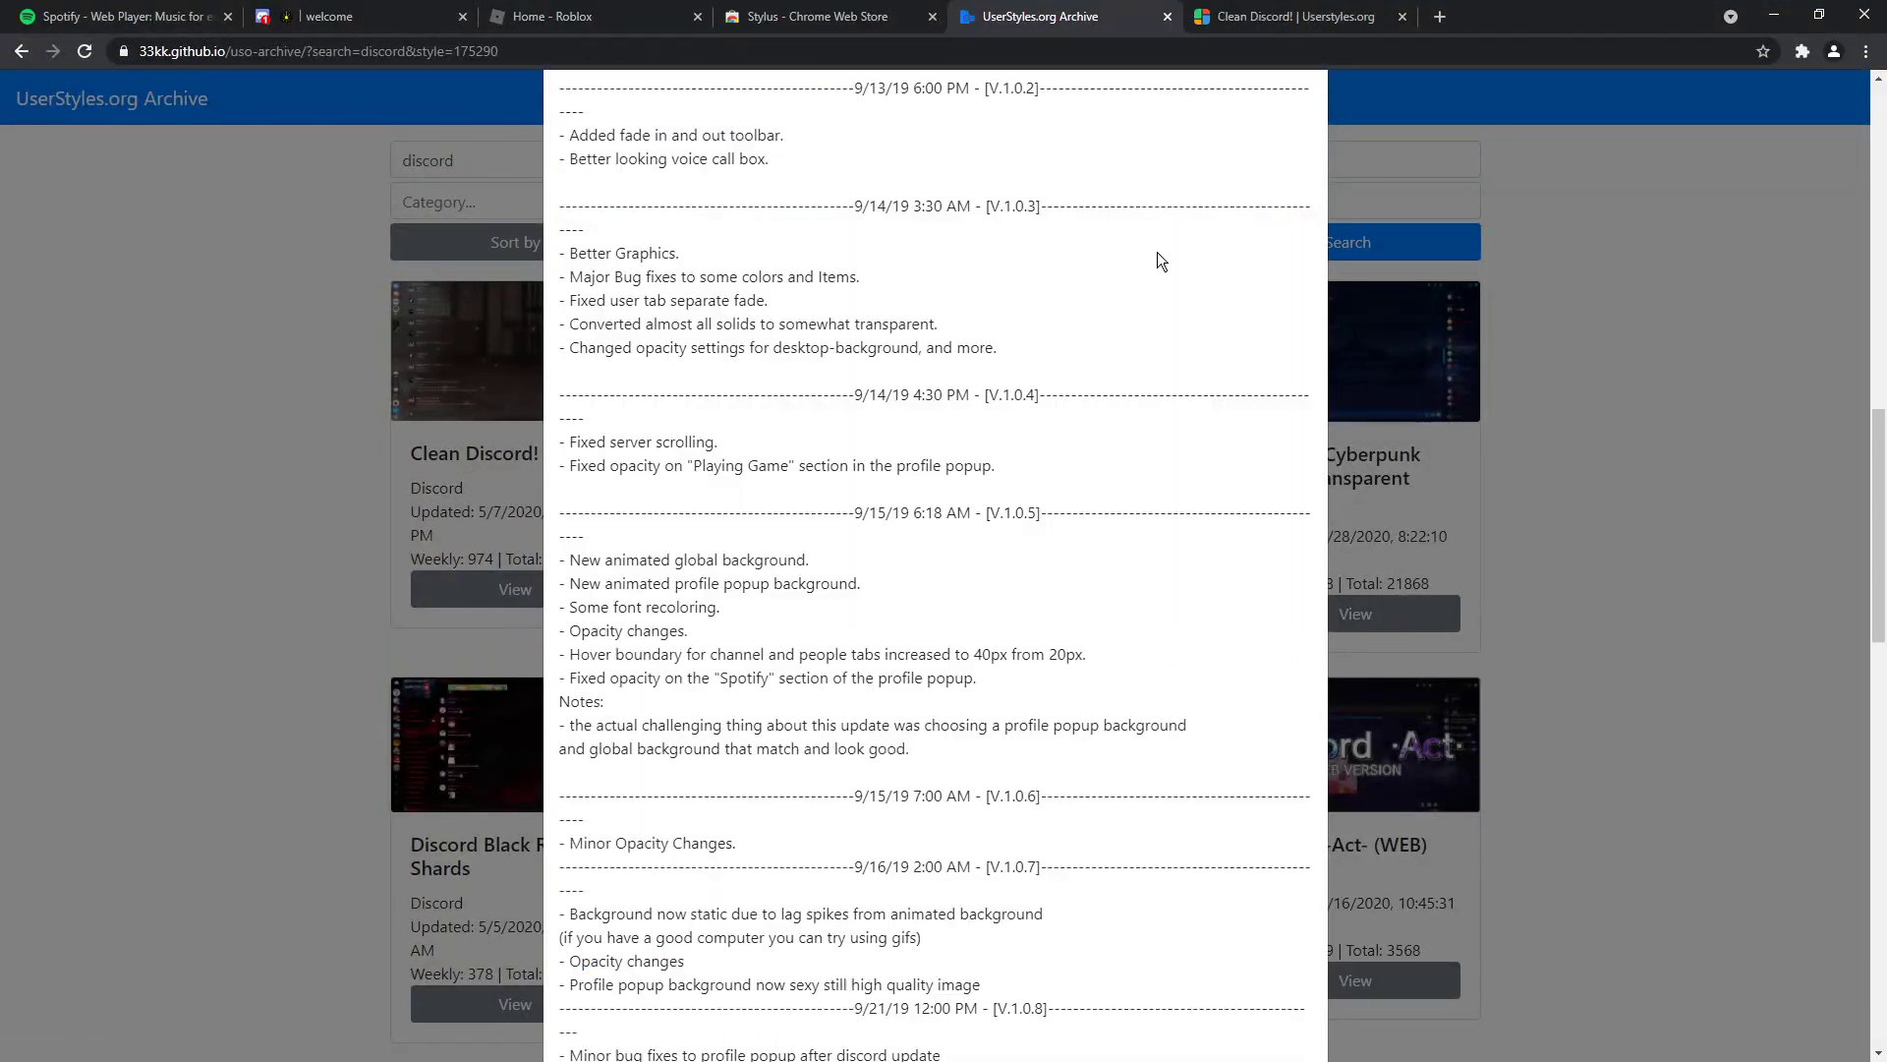
On Clean Discord!'s page, reveal customization options and choose Blossom (Animated) as main background.
{"action": "left_click", "coordinate": [1335, 14]}
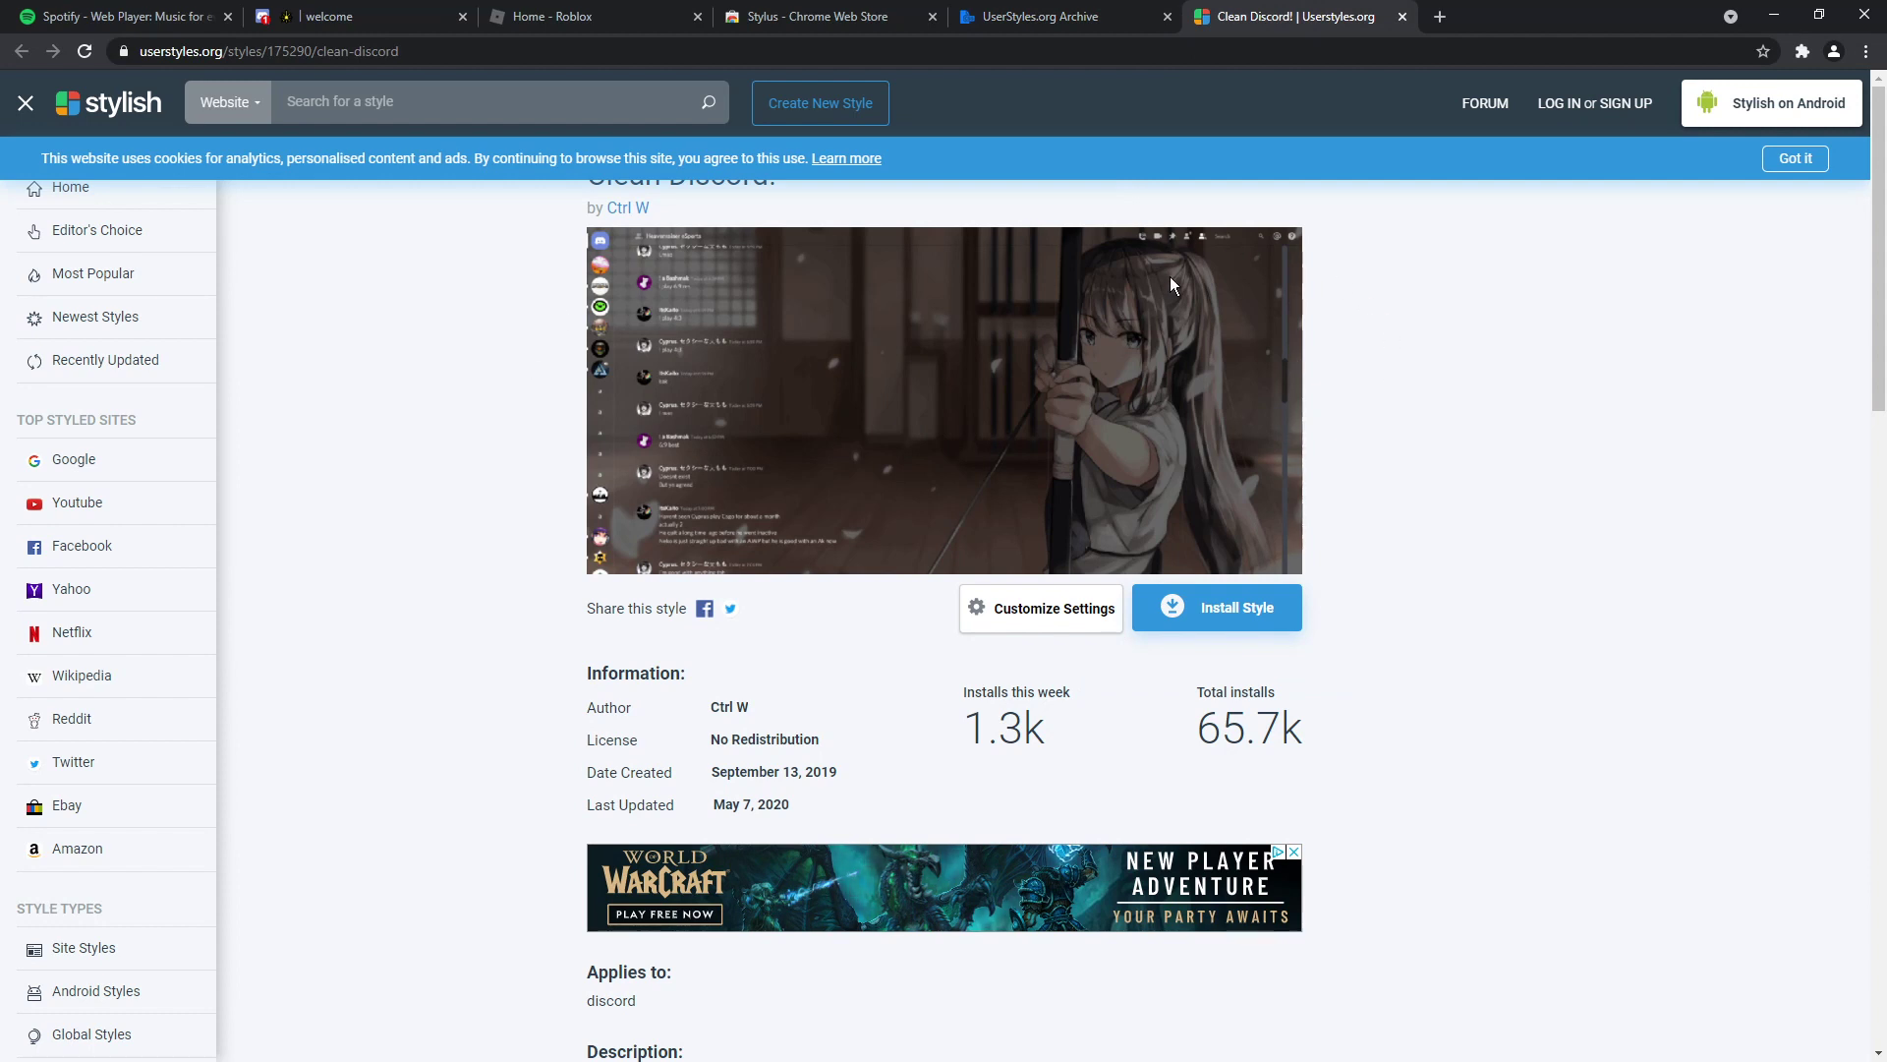
{"action": "left_click", "coordinate": [1055, 632]}
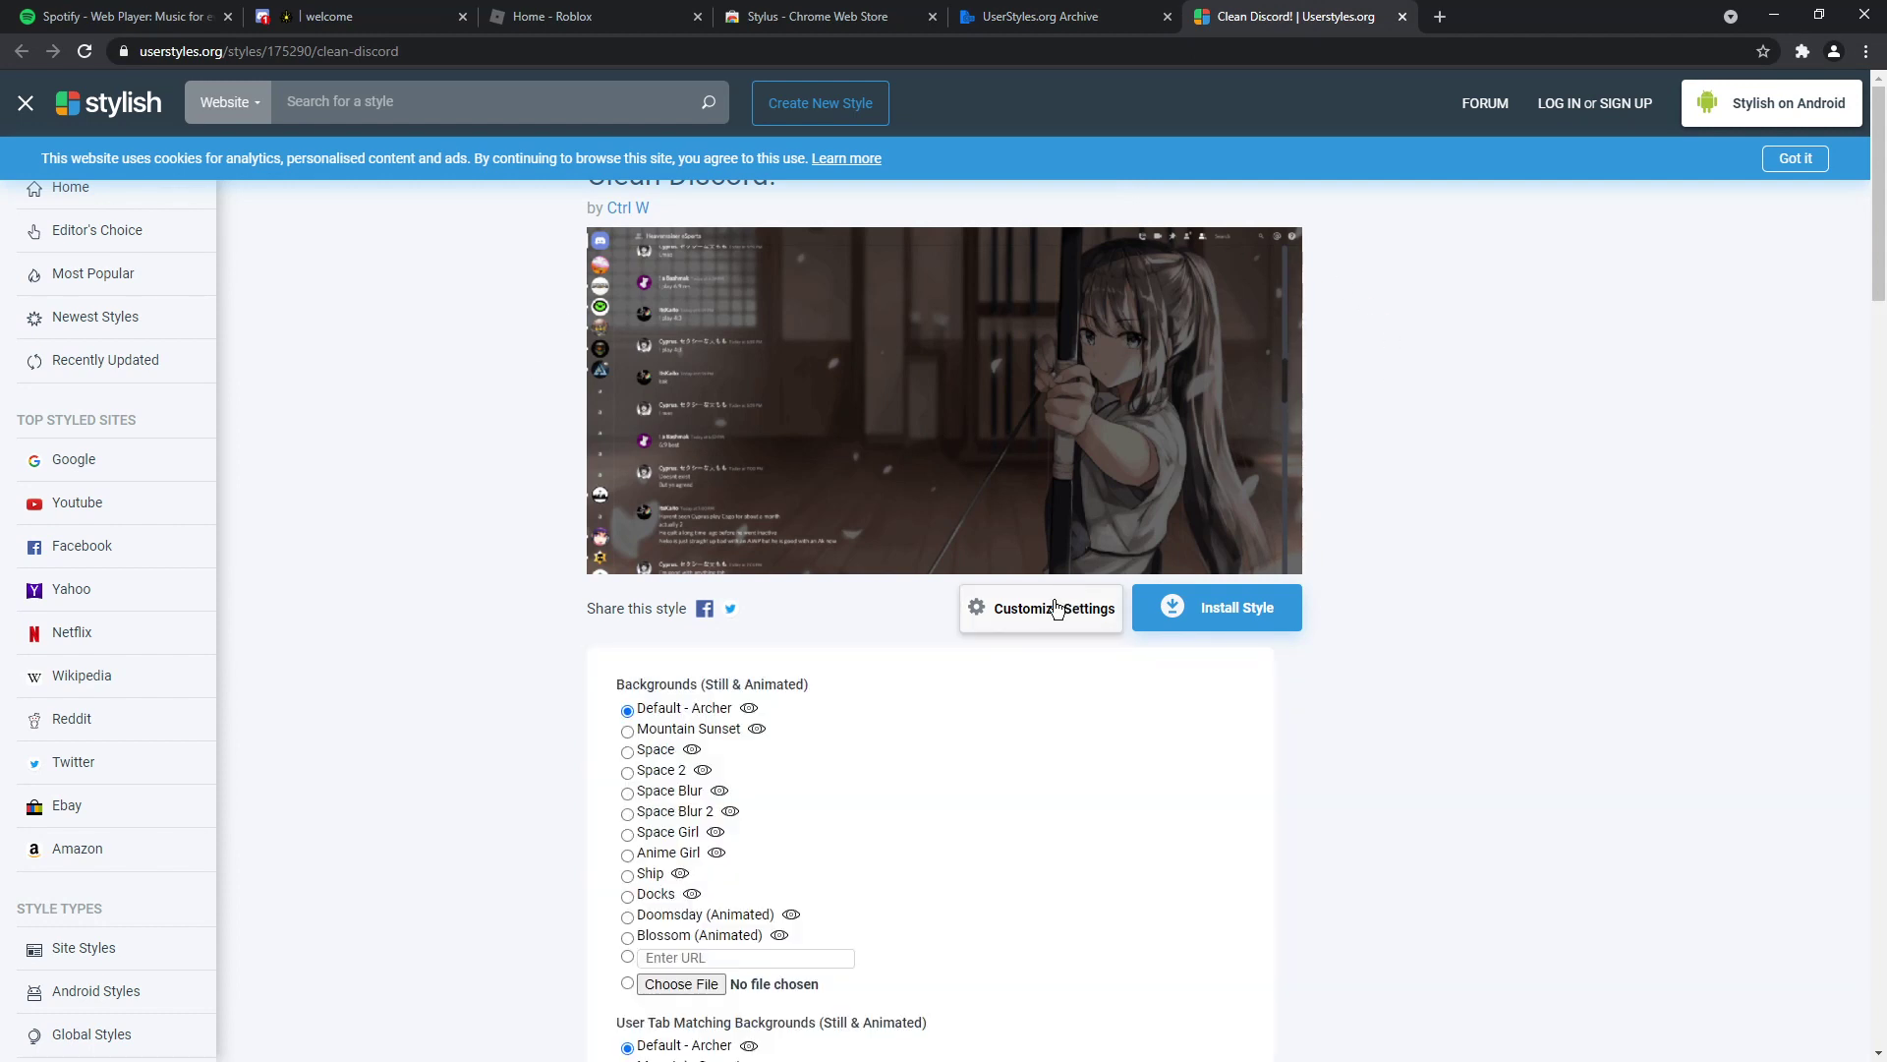
{"action": "scroll", "coordinate": [919, 653], "scroll_direction": "down", "scroll_amount": 1}
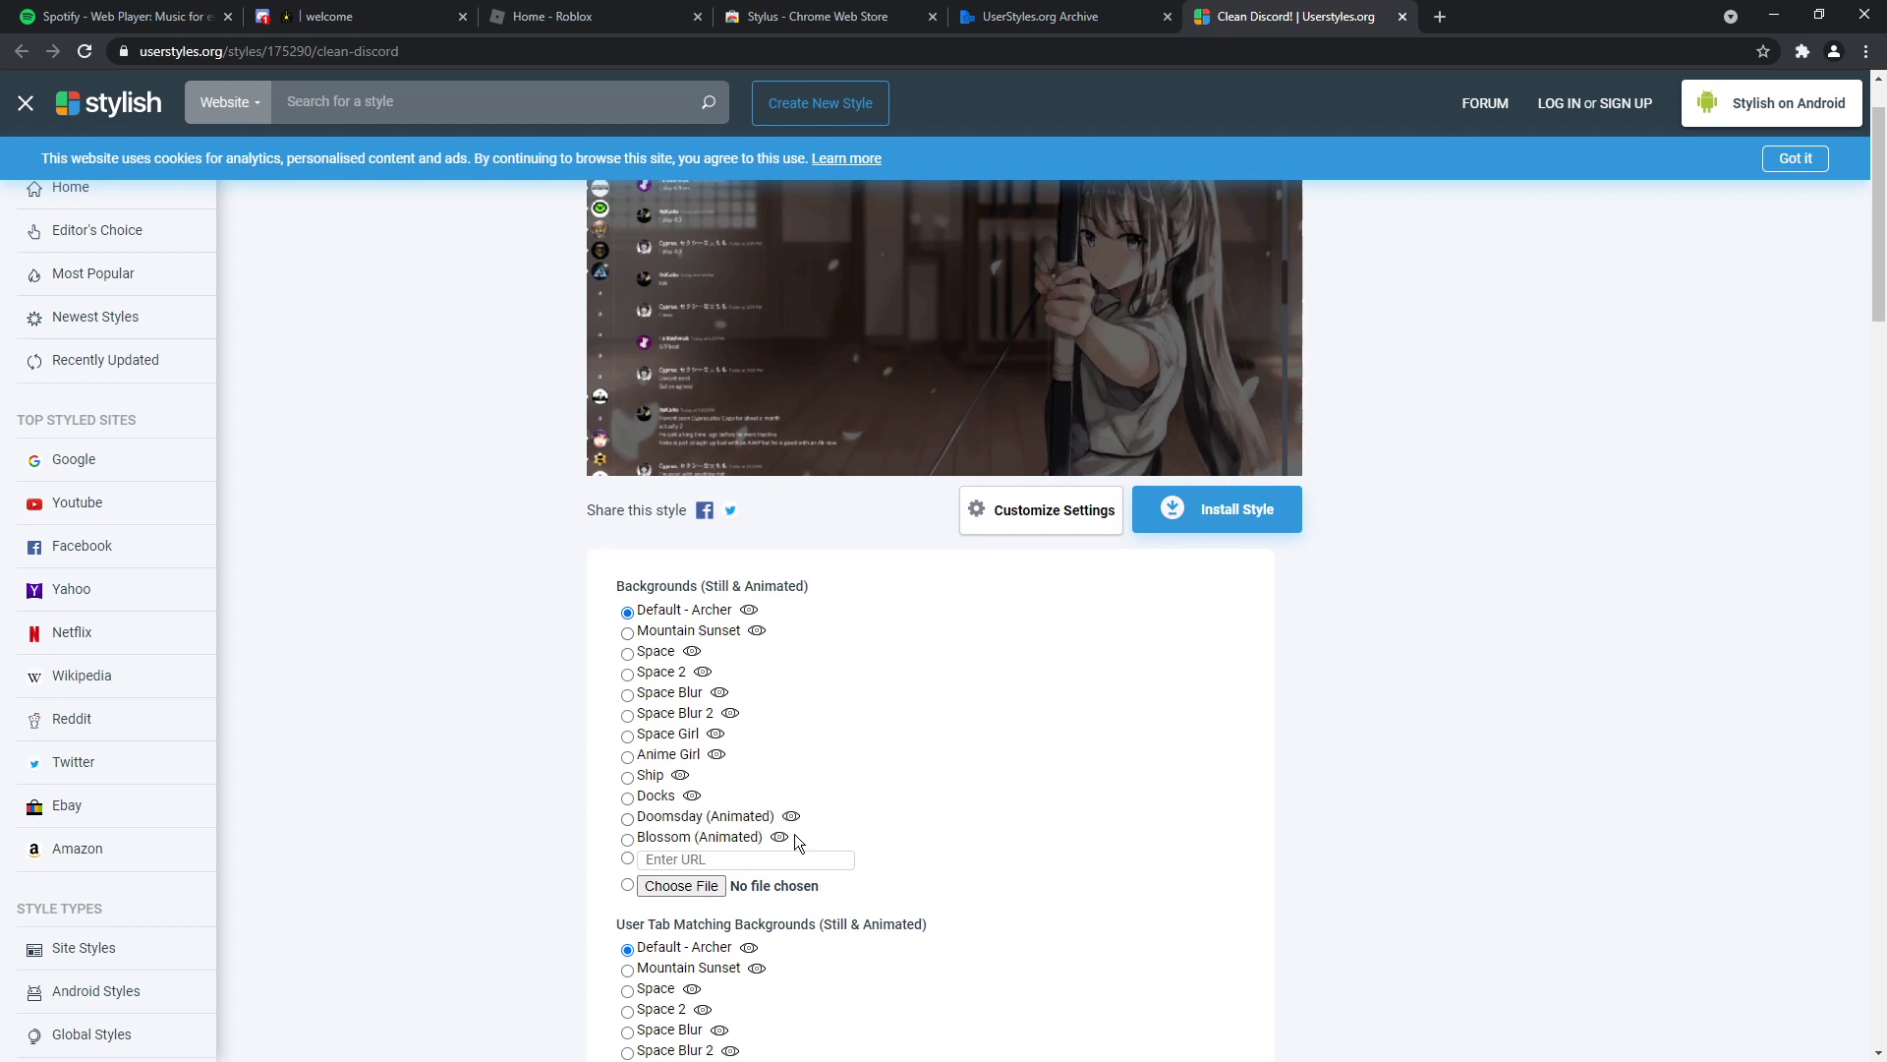
{"action": "mouse_move", "coordinate": [781, 835]}
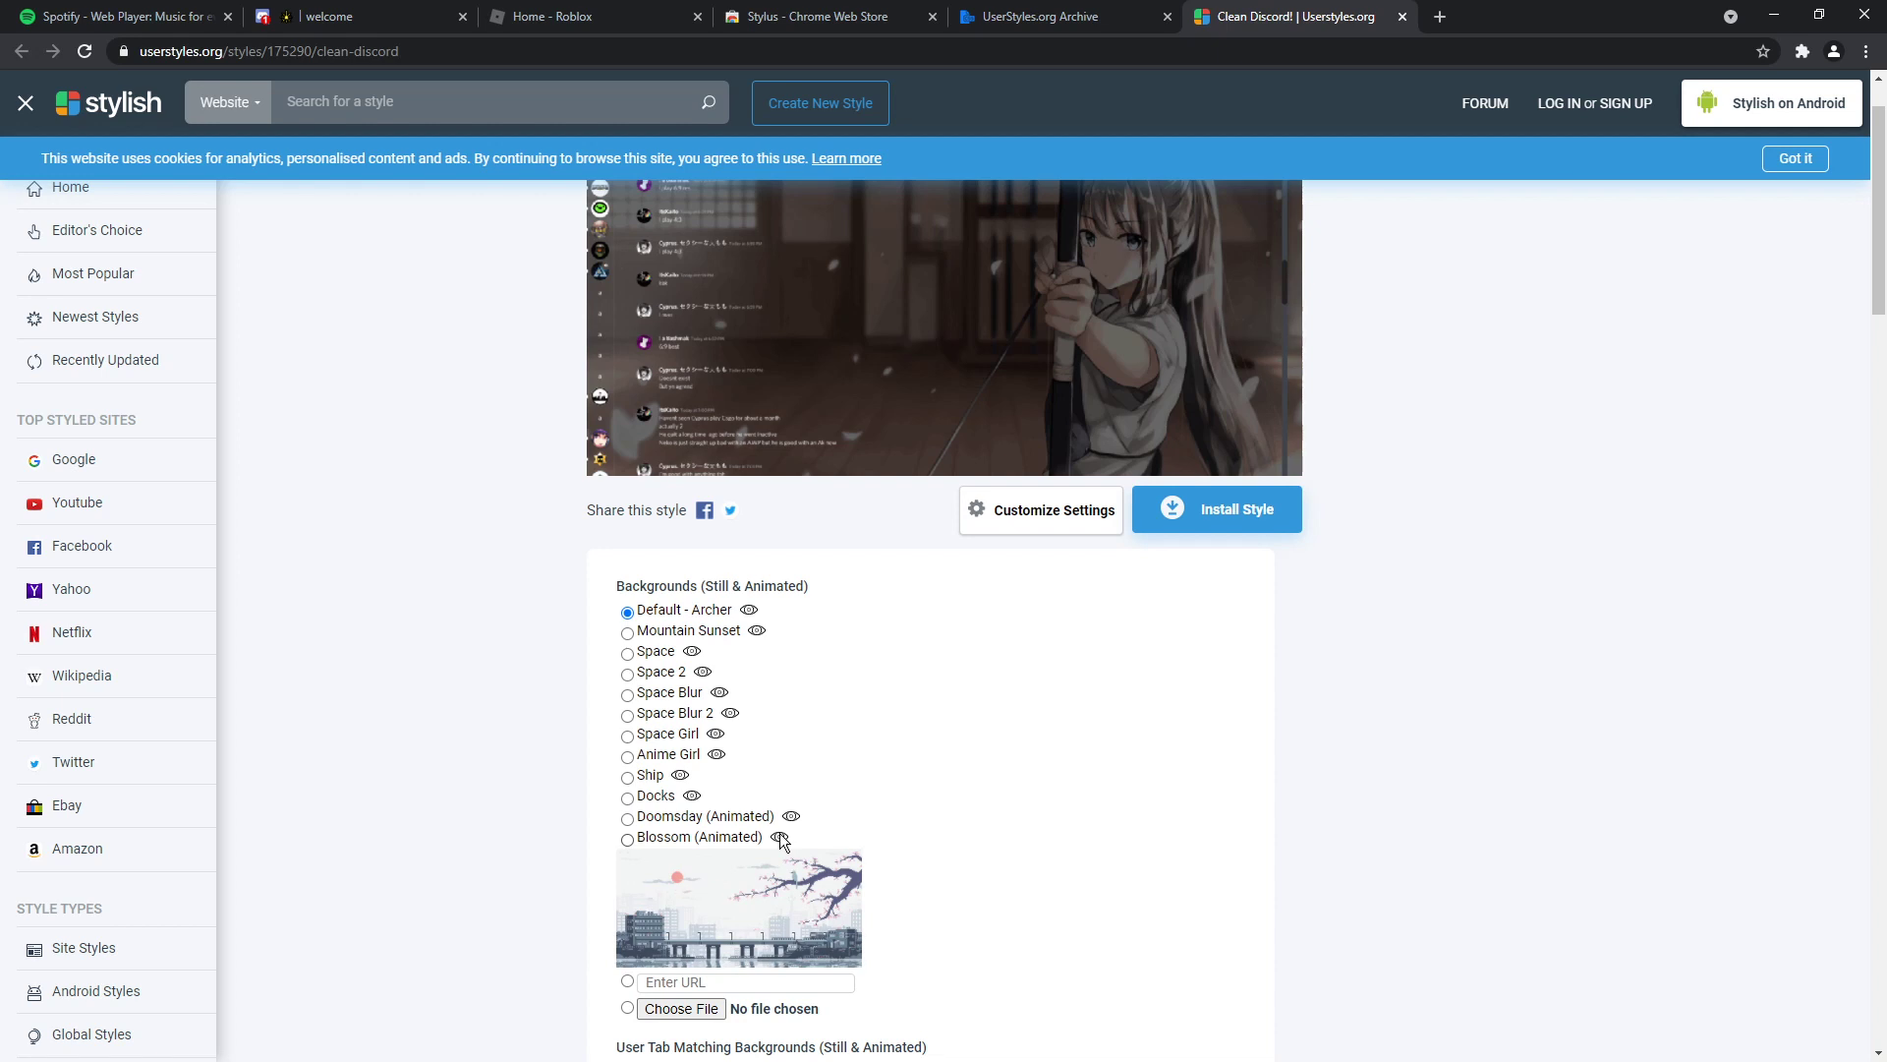
{"action": "left_click", "coordinate": [628, 839]}
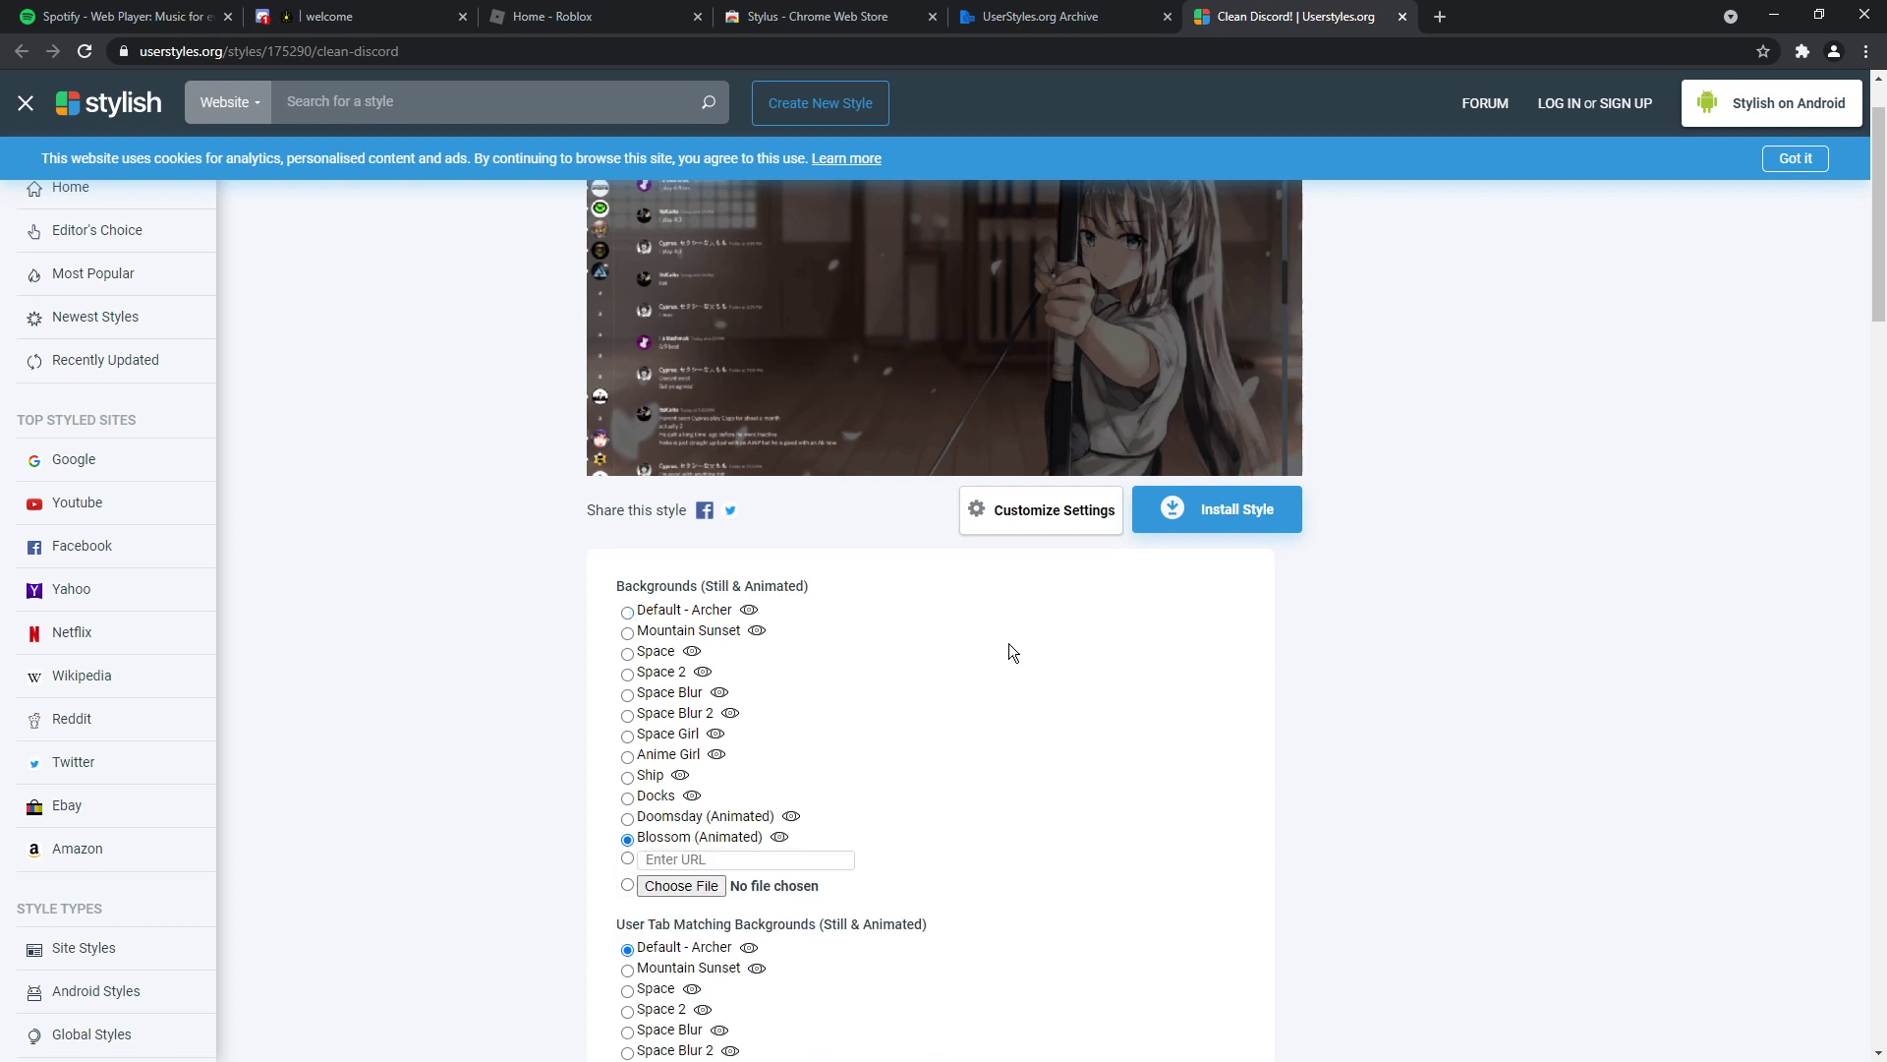
Look through the remaining Clean Discord! customization options further down the page.
{"action": "scroll", "coordinate": [1009, 652], "scroll_direction": "down", "scroll_amount": 3}
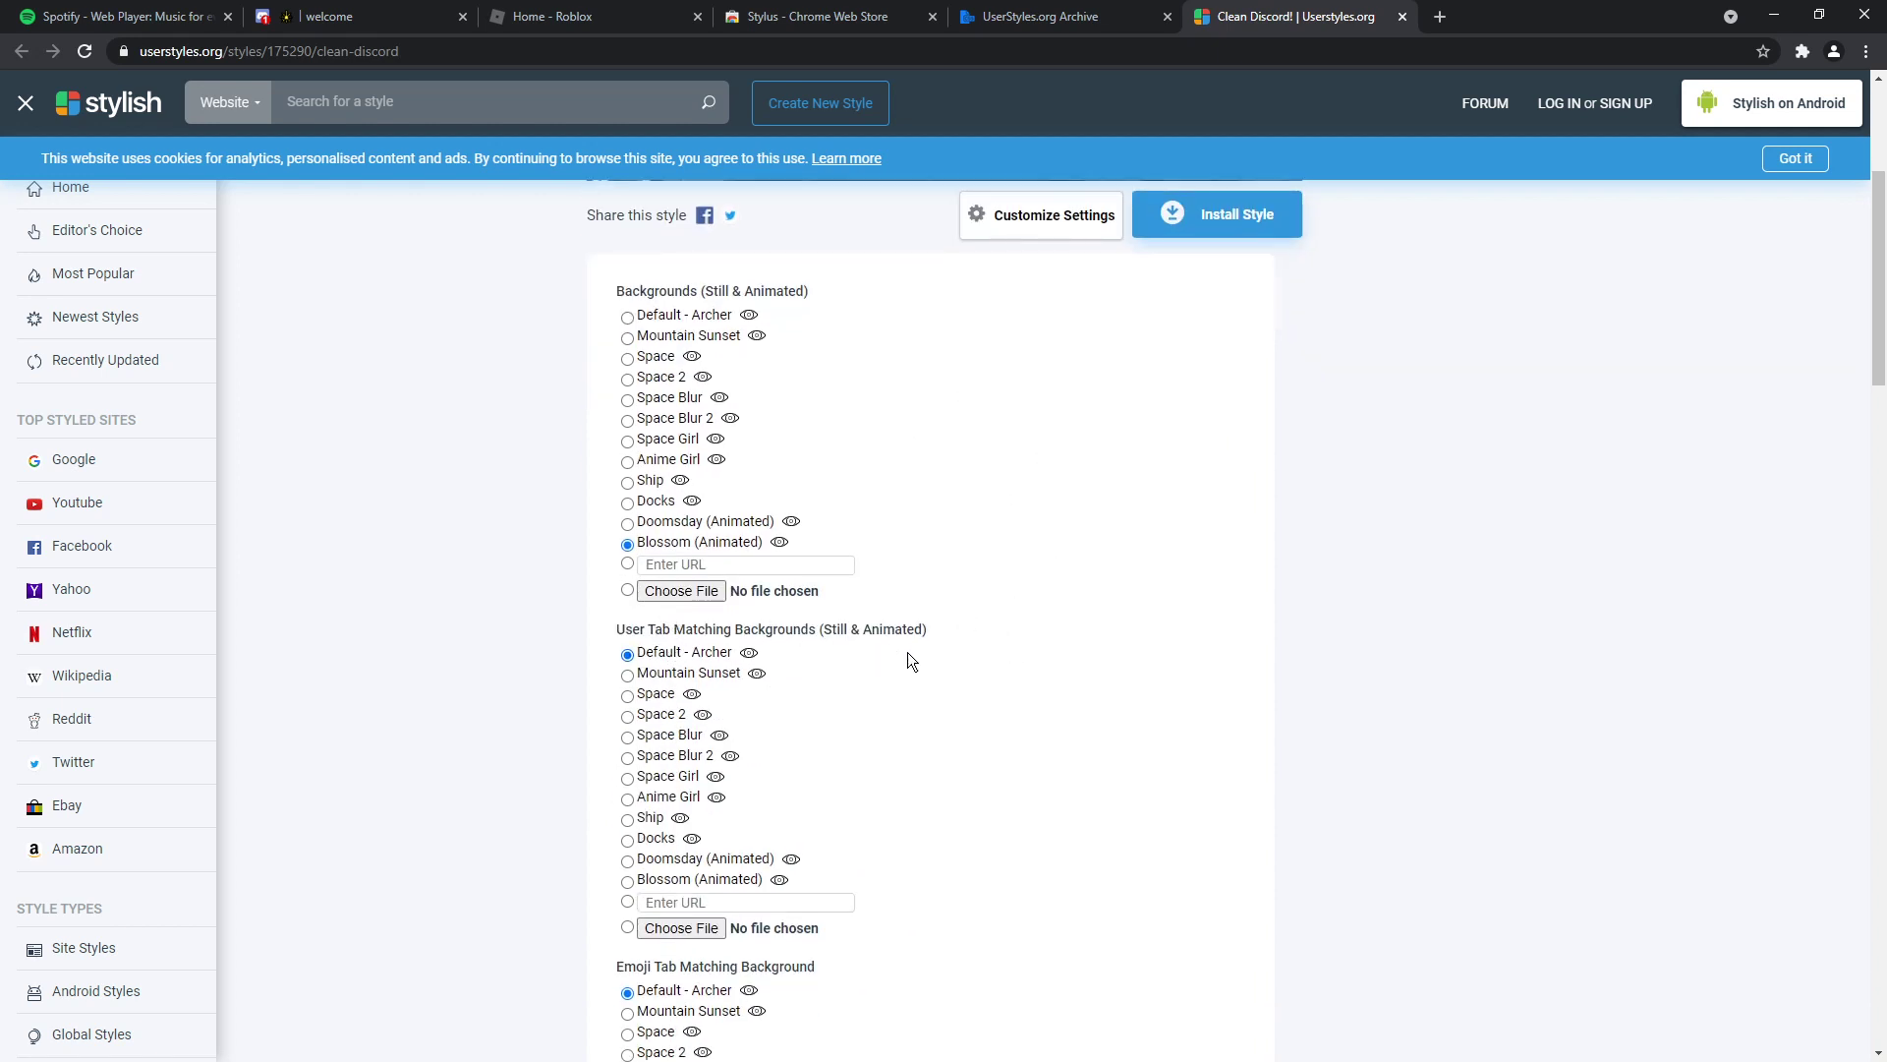
{"action": "scroll", "coordinate": [737, 730], "scroll_direction": "down", "scroll_amount": 1}
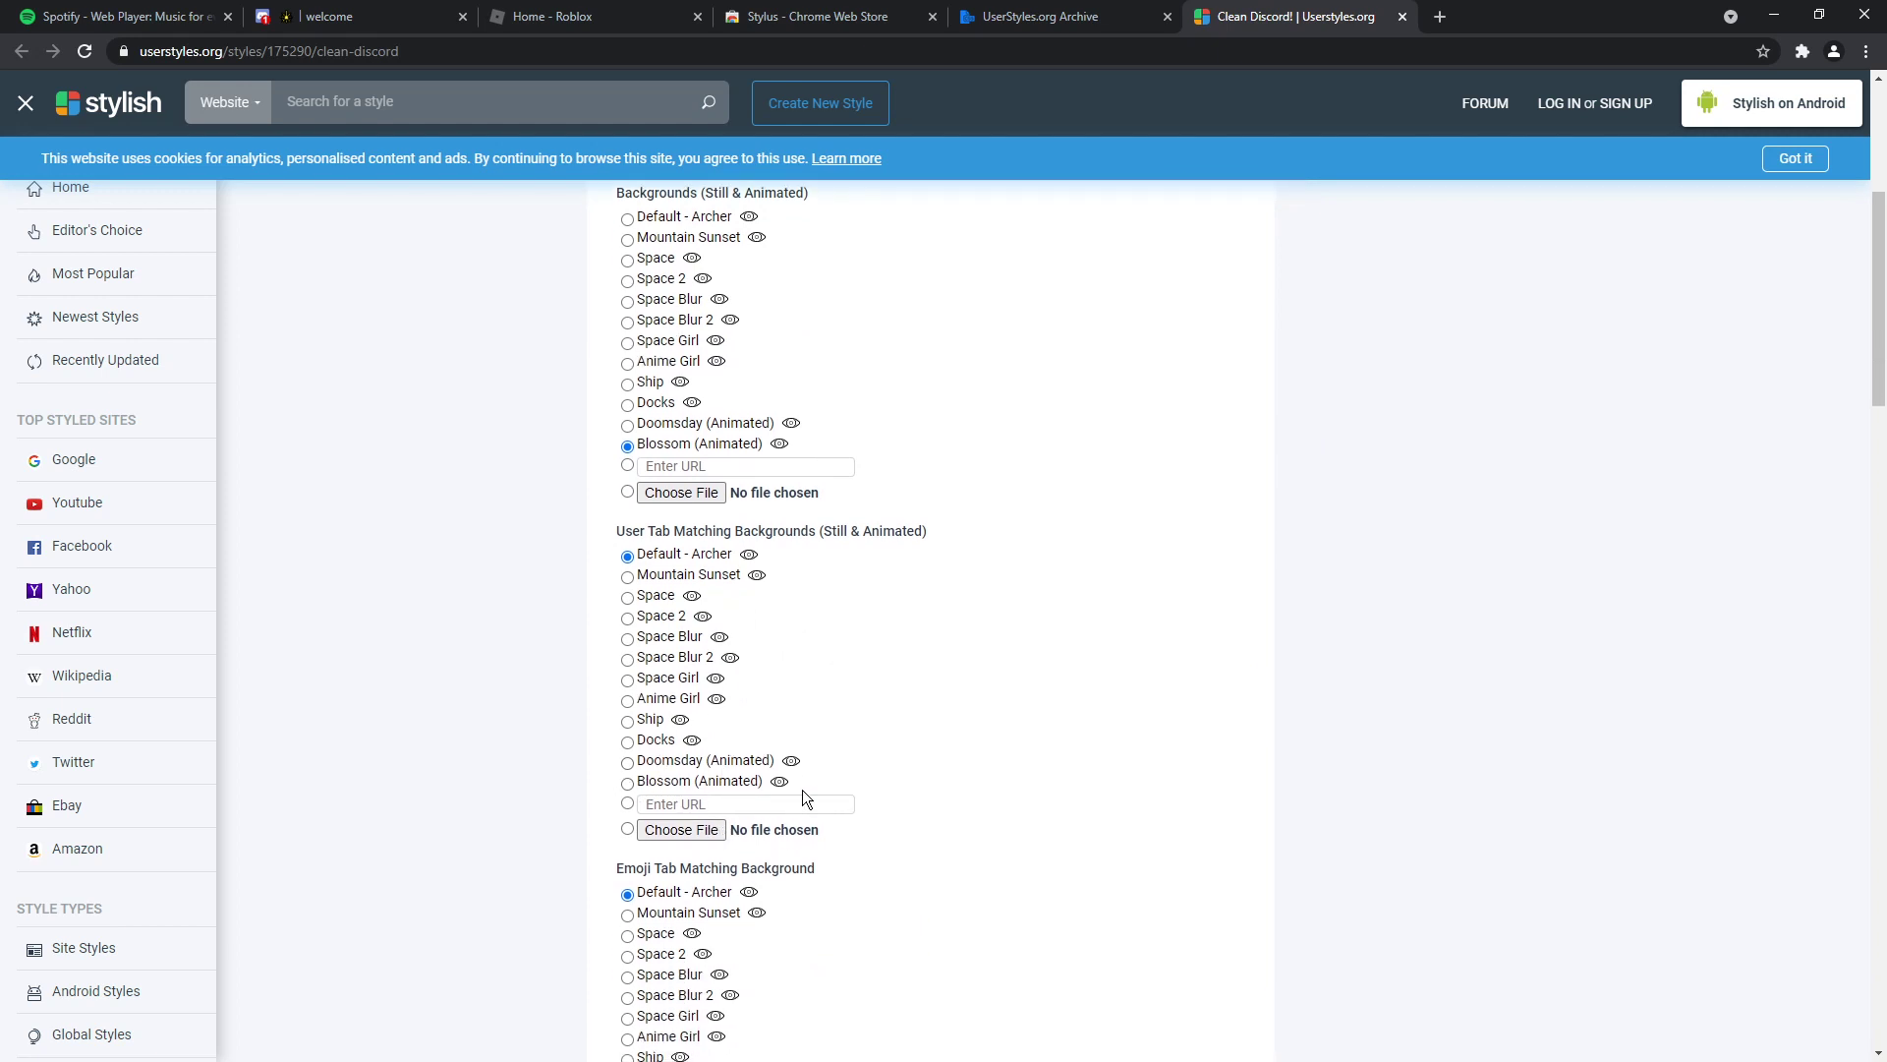
{"action": "scroll", "coordinate": [796, 759], "scroll_direction": "down", "scroll_amount": 2}
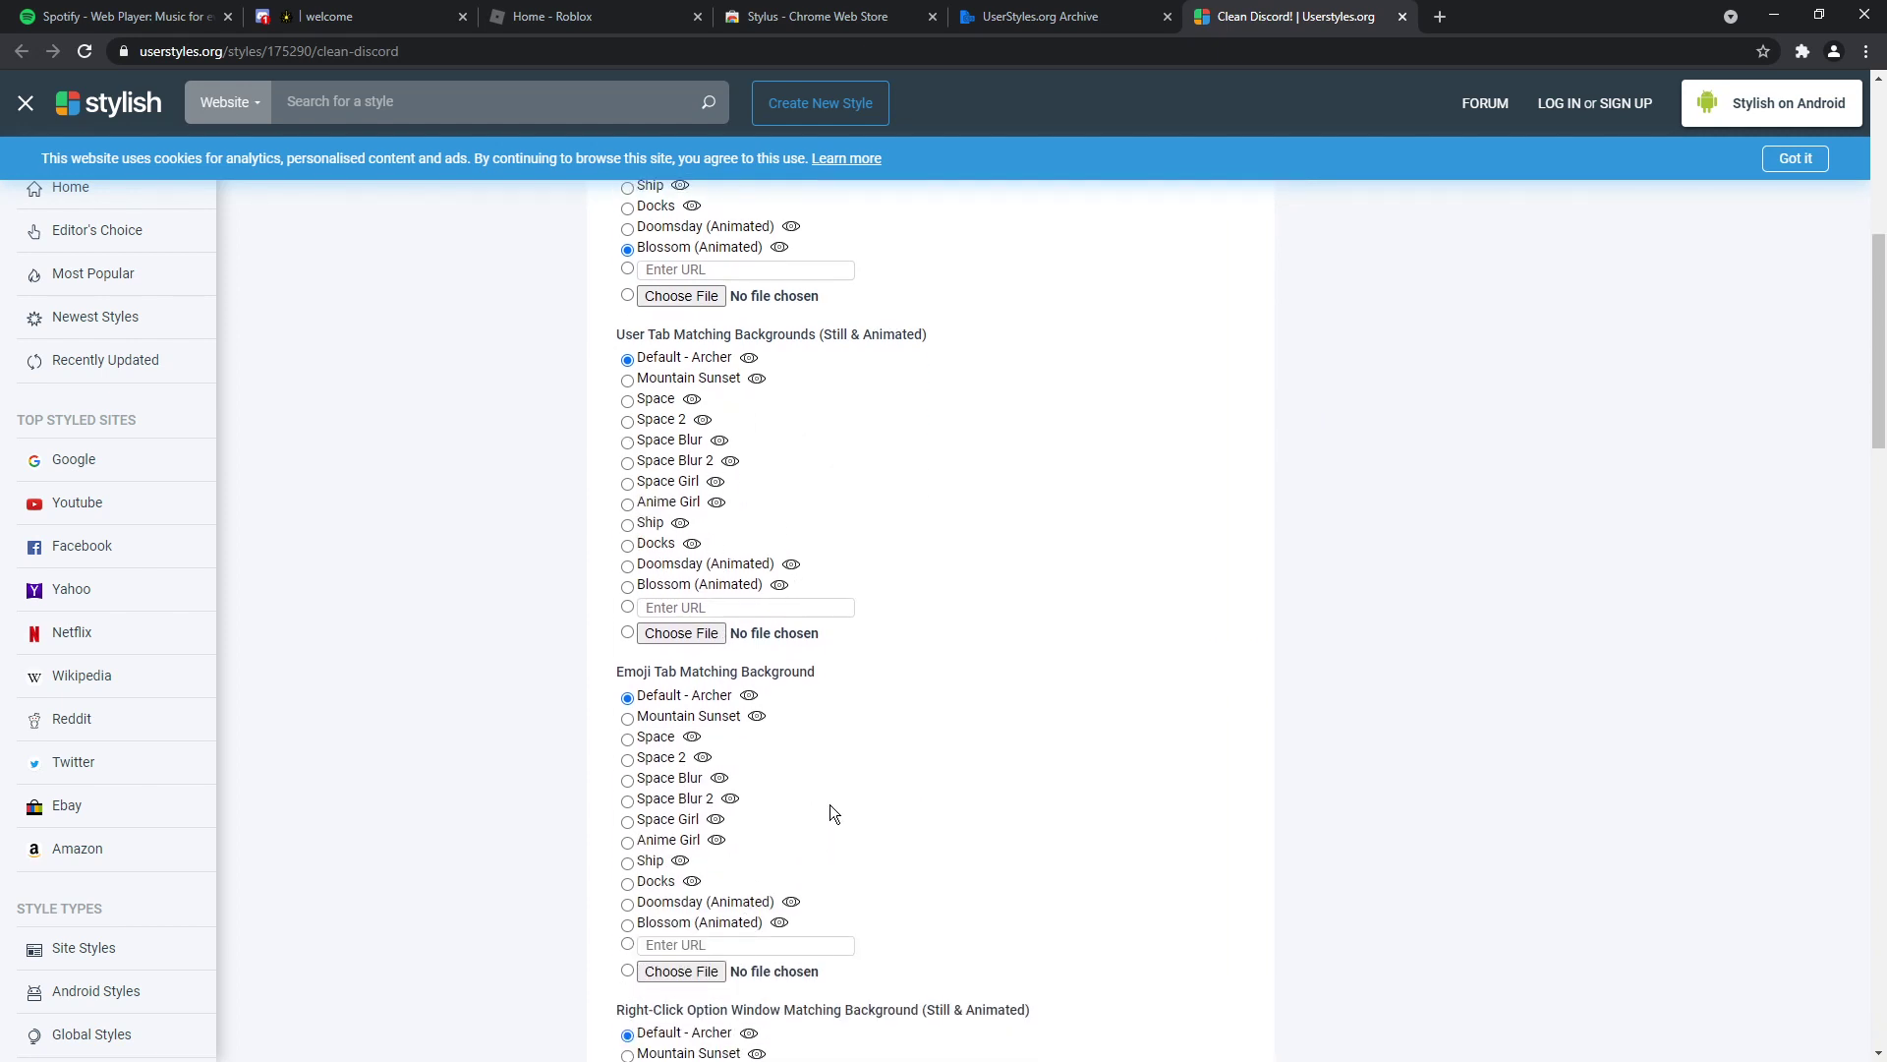
{"action": "scroll", "coordinate": [830, 804], "scroll_direction": "down", "scroll_amount": 5}
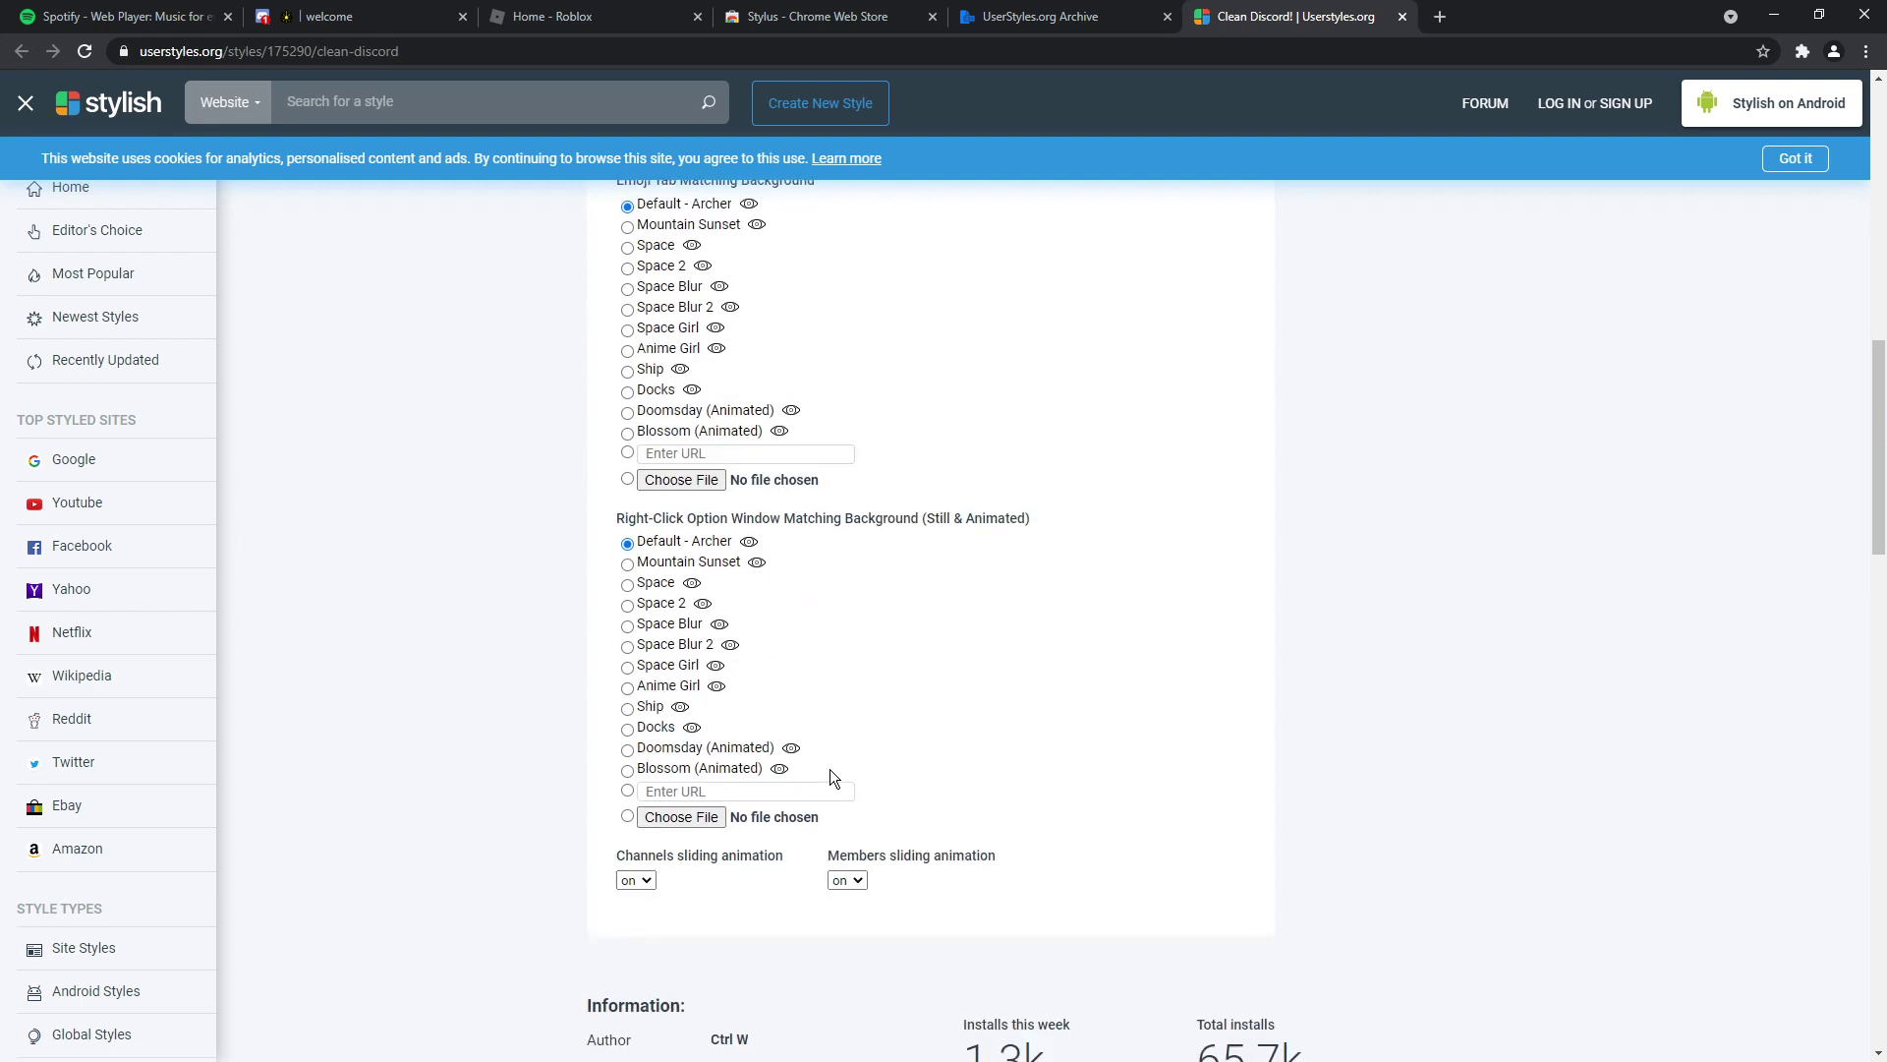
{"action": "scroll", "coordinate": [806, 747], "scroll_direction": "down", "scroll_amount": 2}
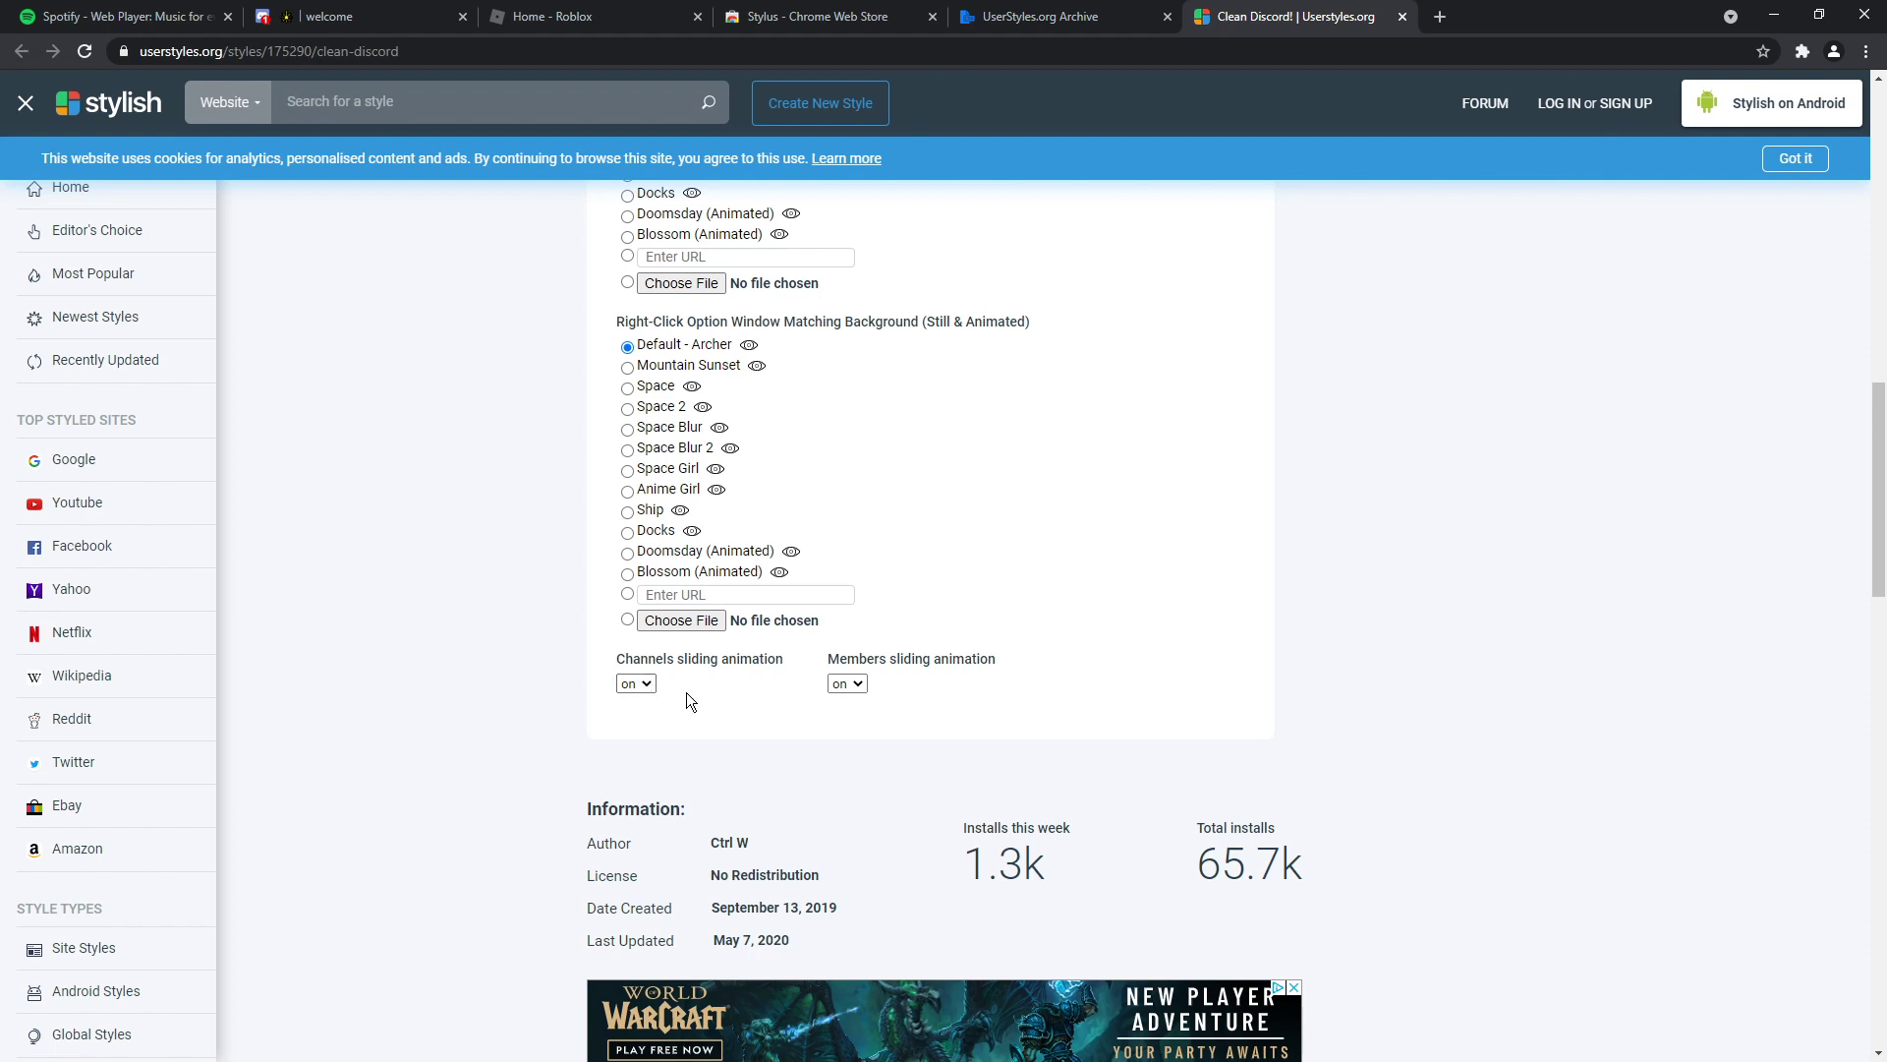
{"action": "scroll", "coordinate": [1038, 678], "scroll_direction": "up", "scroll_amount": 12}
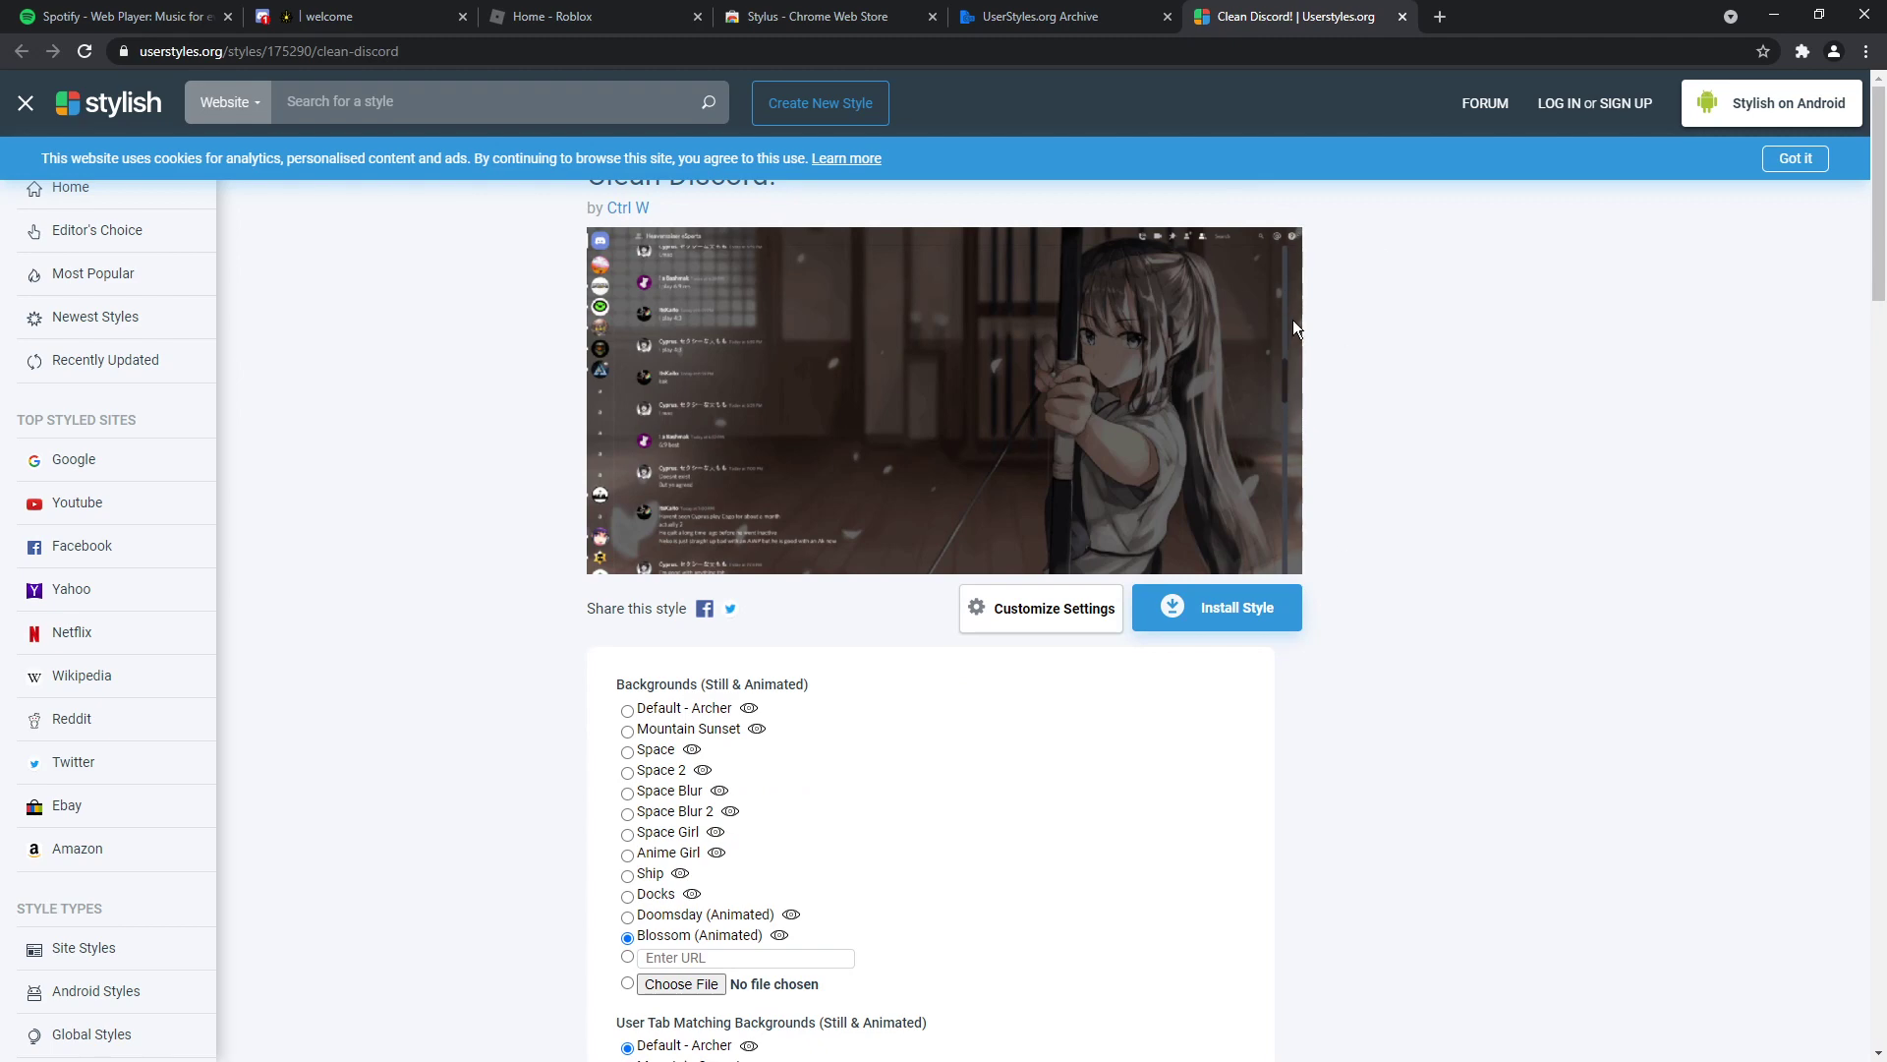
{"action": "scroll", "coordinate": [1213, 435], "scroll_direction": "down", "scroll_amount": 15}
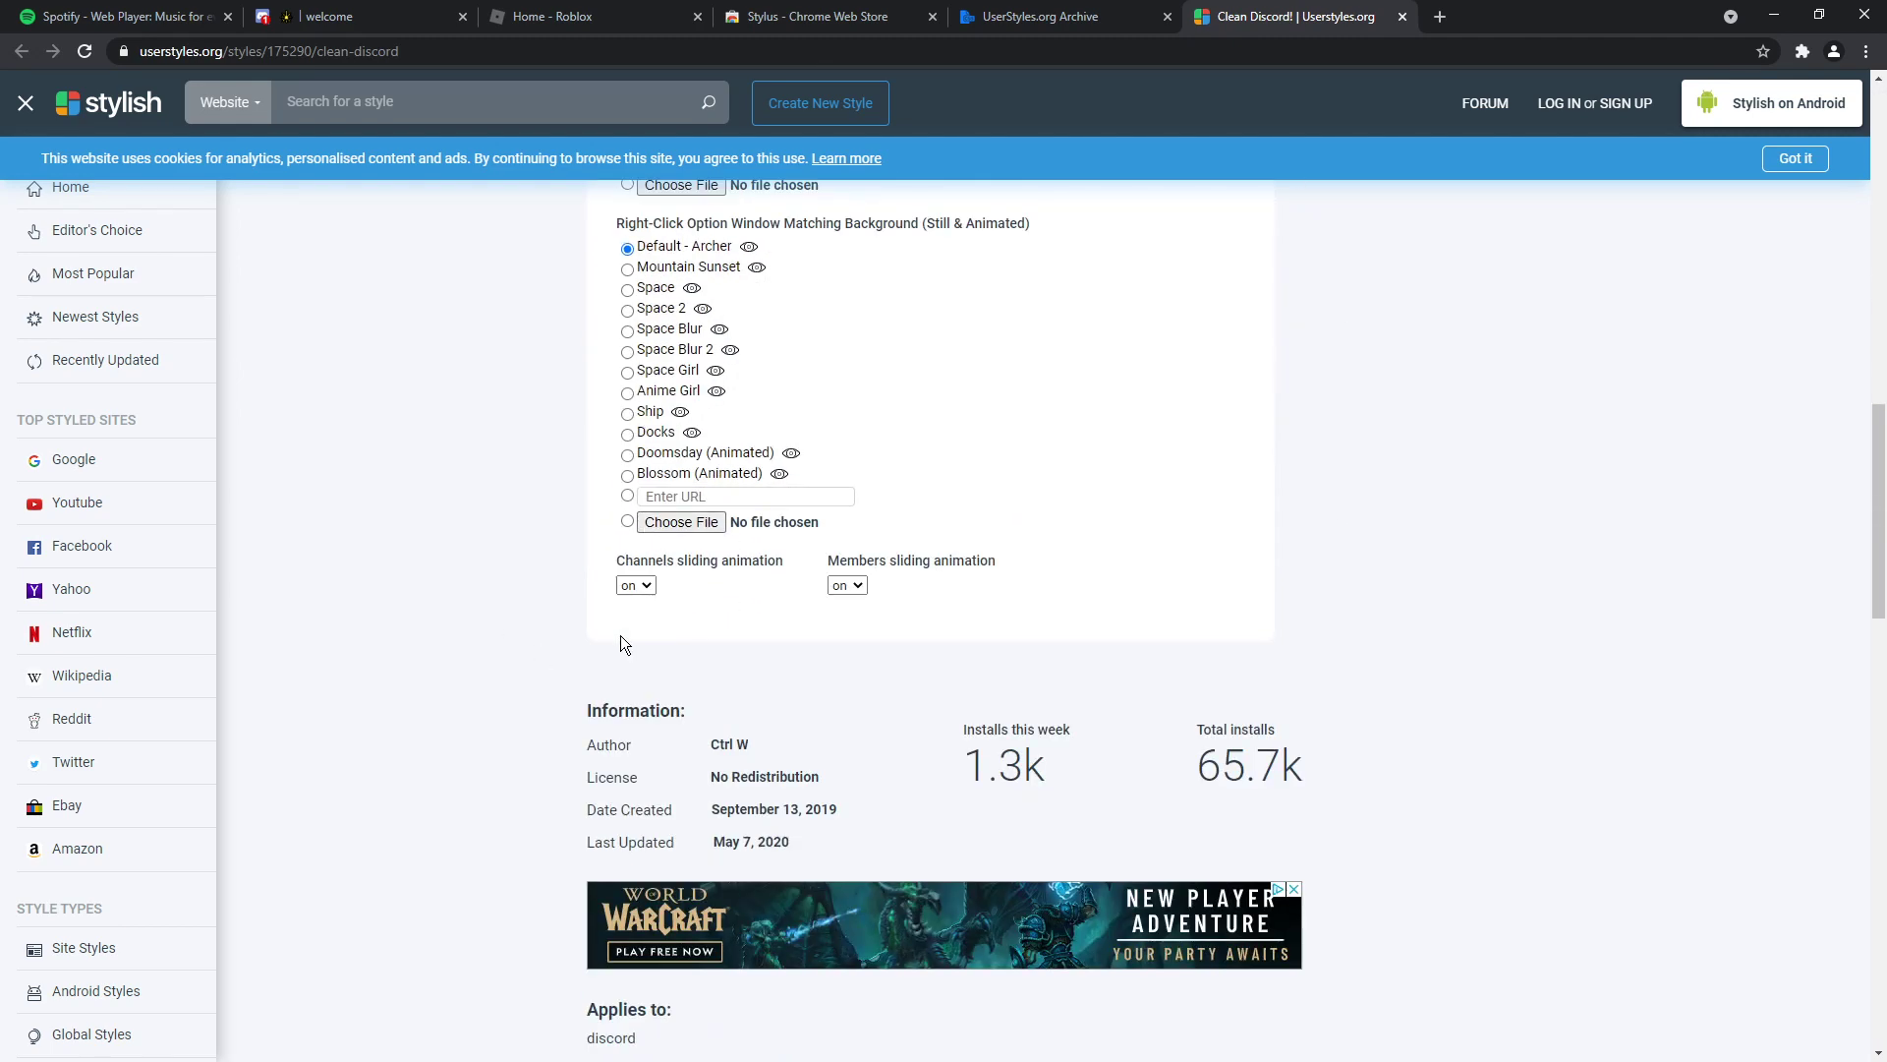
{"action": "scroll", "coordinate": [554, 584], "scroll_direction": "up", "scroll_amount": 13}
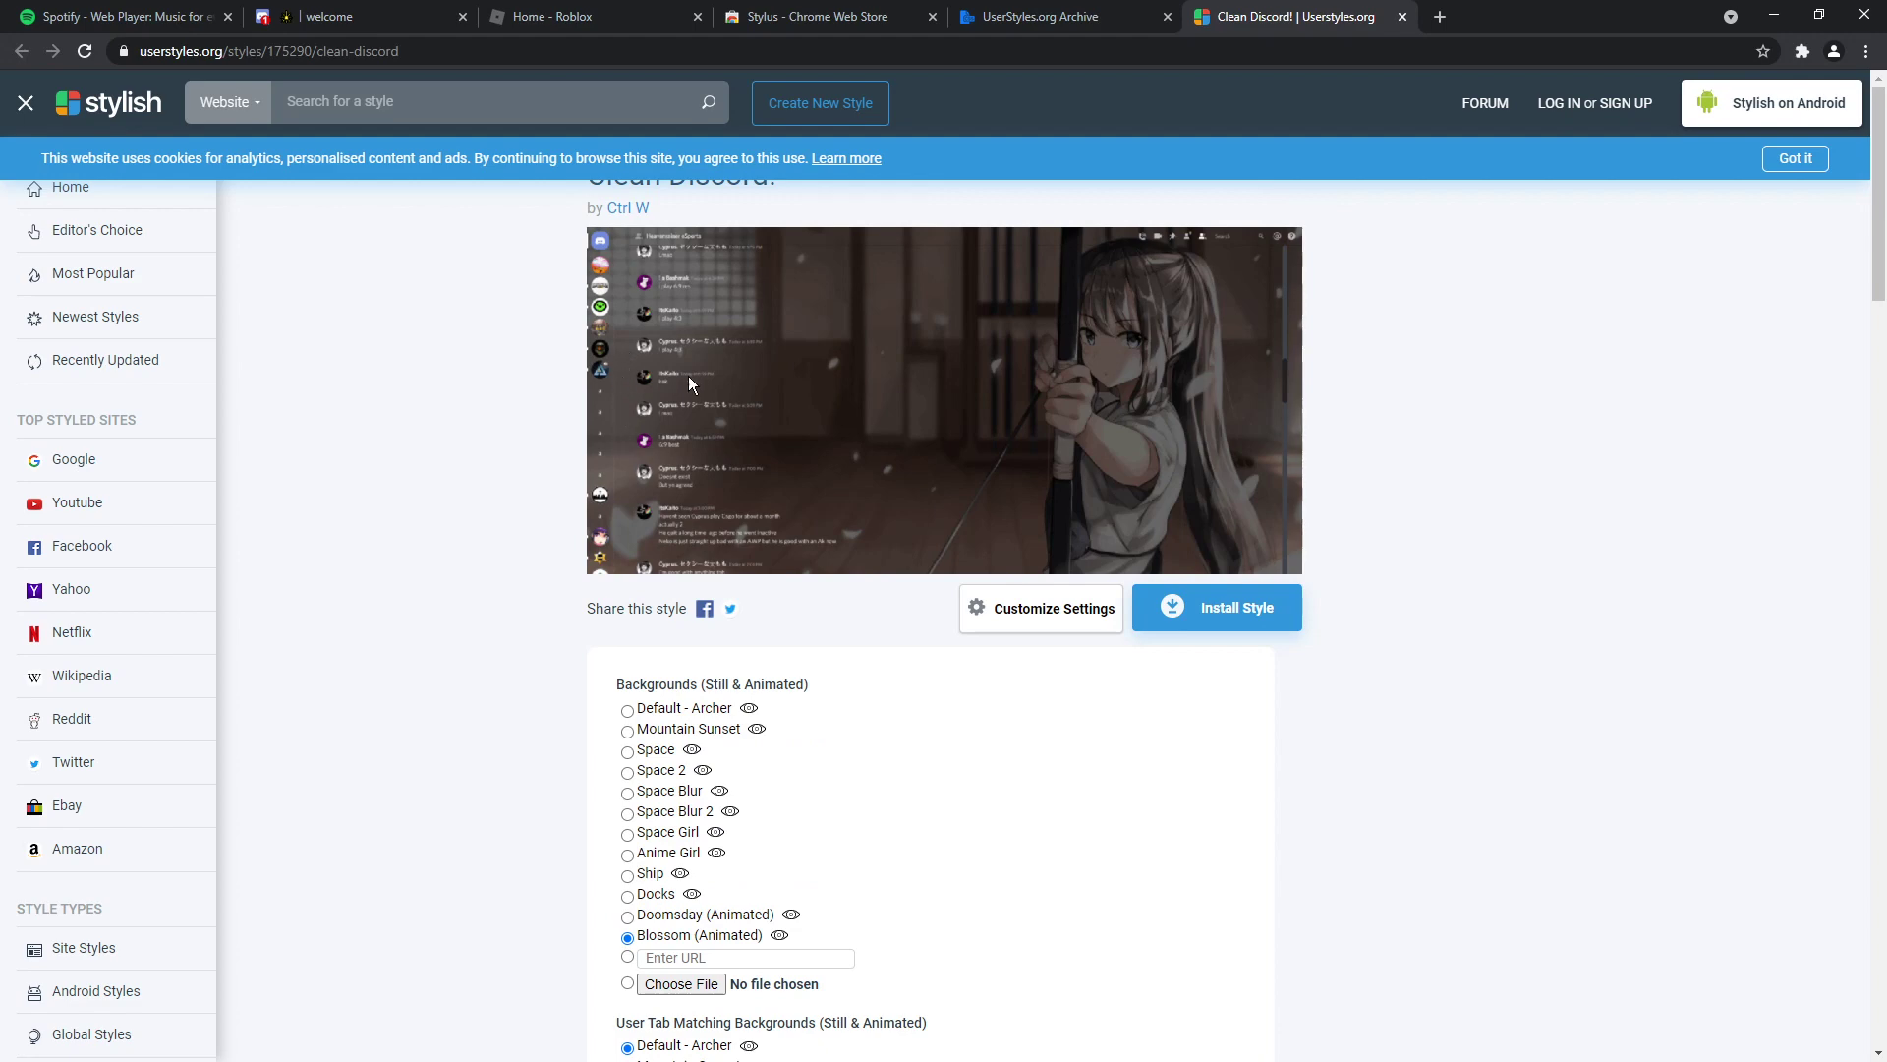
{"action": "scroll", "coordinate": [1305, 587], "scroll_direction": "down", "scroll_amount": 15}
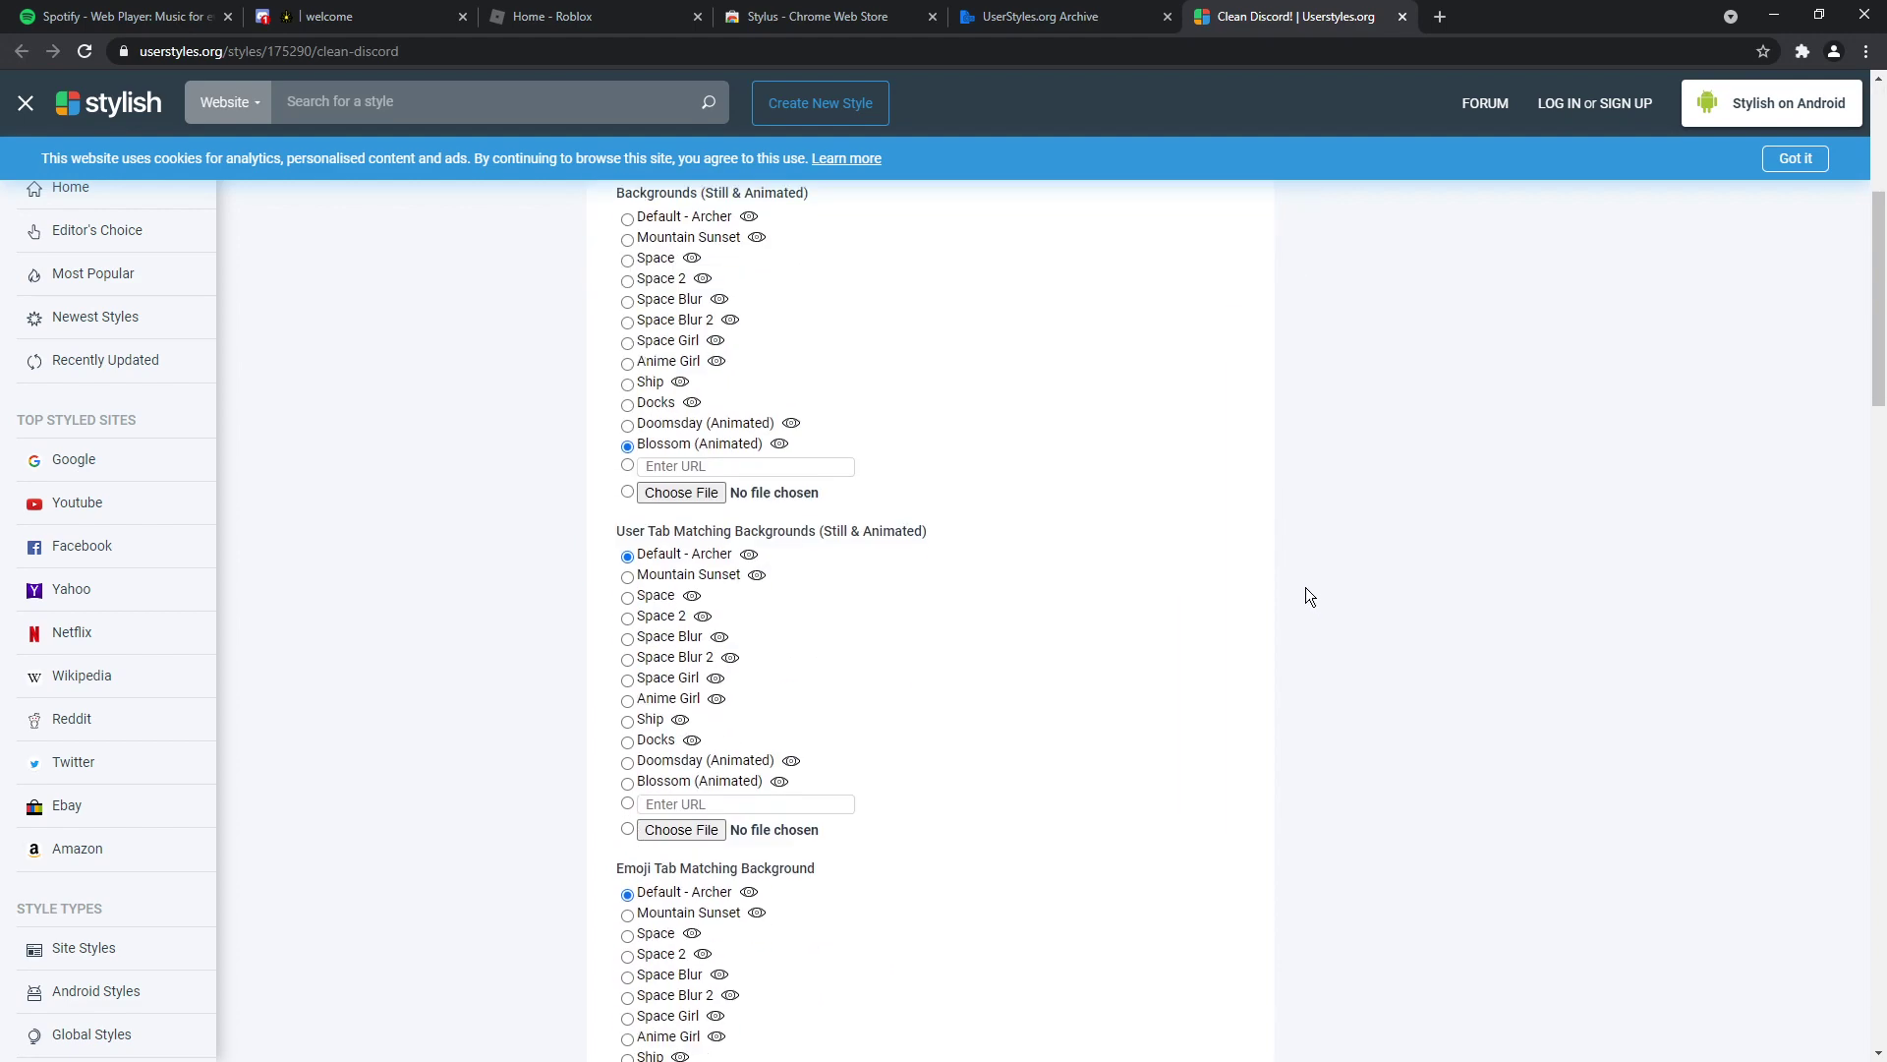
{"action": "scroll", "coordinate": [998, 569], "scroll_direction": "up", "scroll_amount": 15}
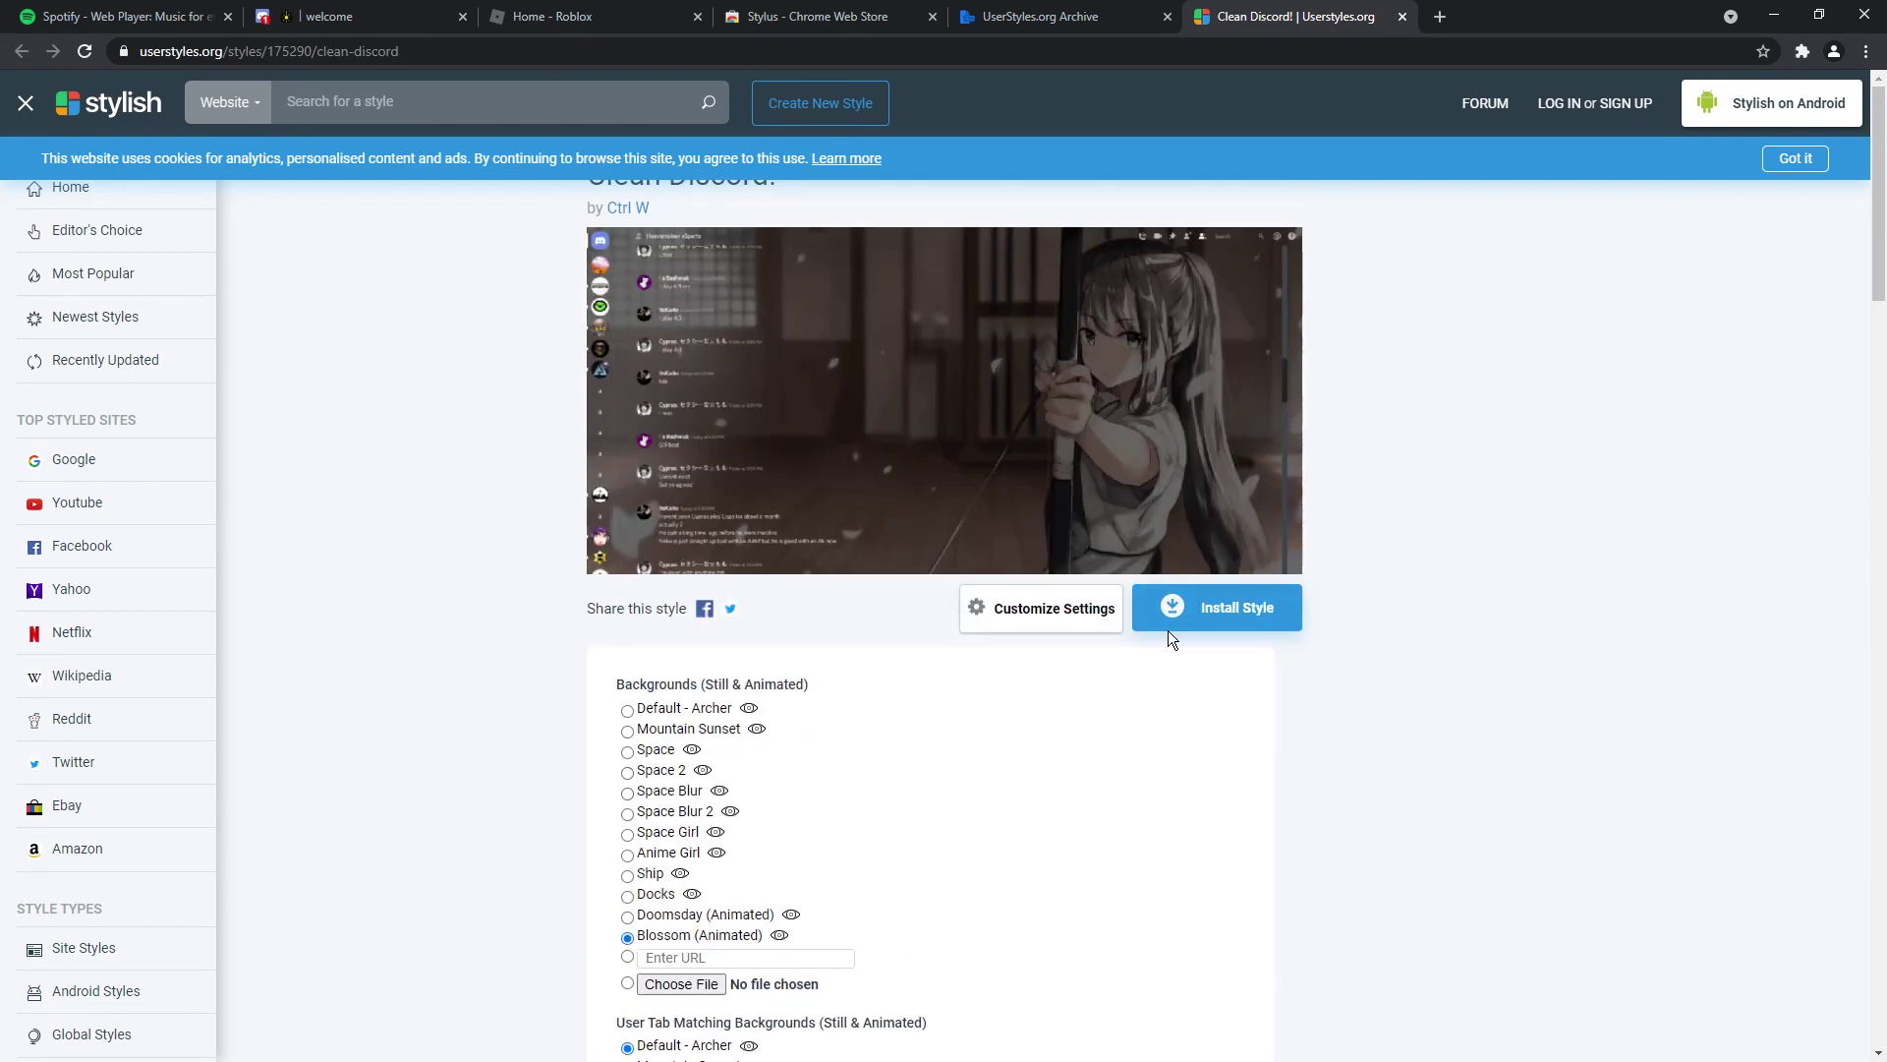
Install the Clean Discord! Blossom (Animated) style, dismiss Discord's stickers popup, then bring up Roblox home.
{"action": "left_click", "coordinate": [1234, 607]}
{"action": "left_click", "coordinate": [1038, 165]}
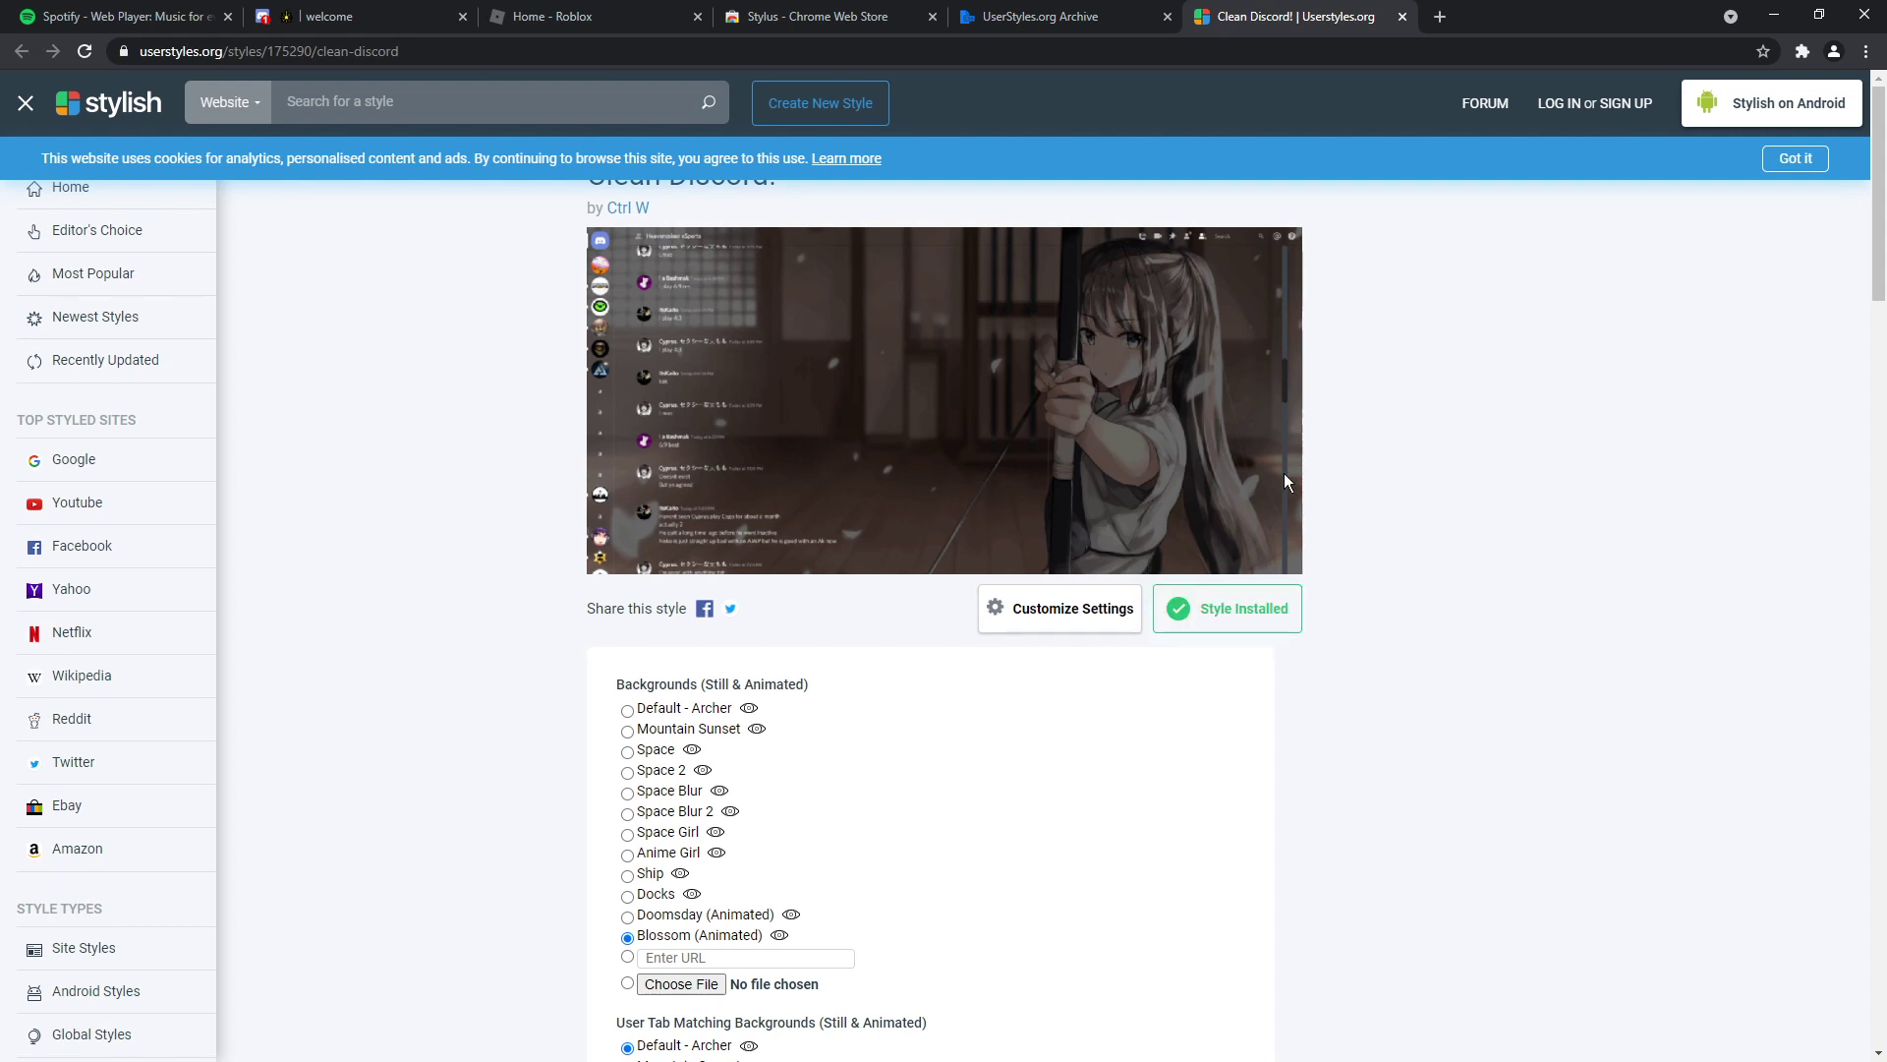
{"action": "left_click", "coordinate": [327, 11]}
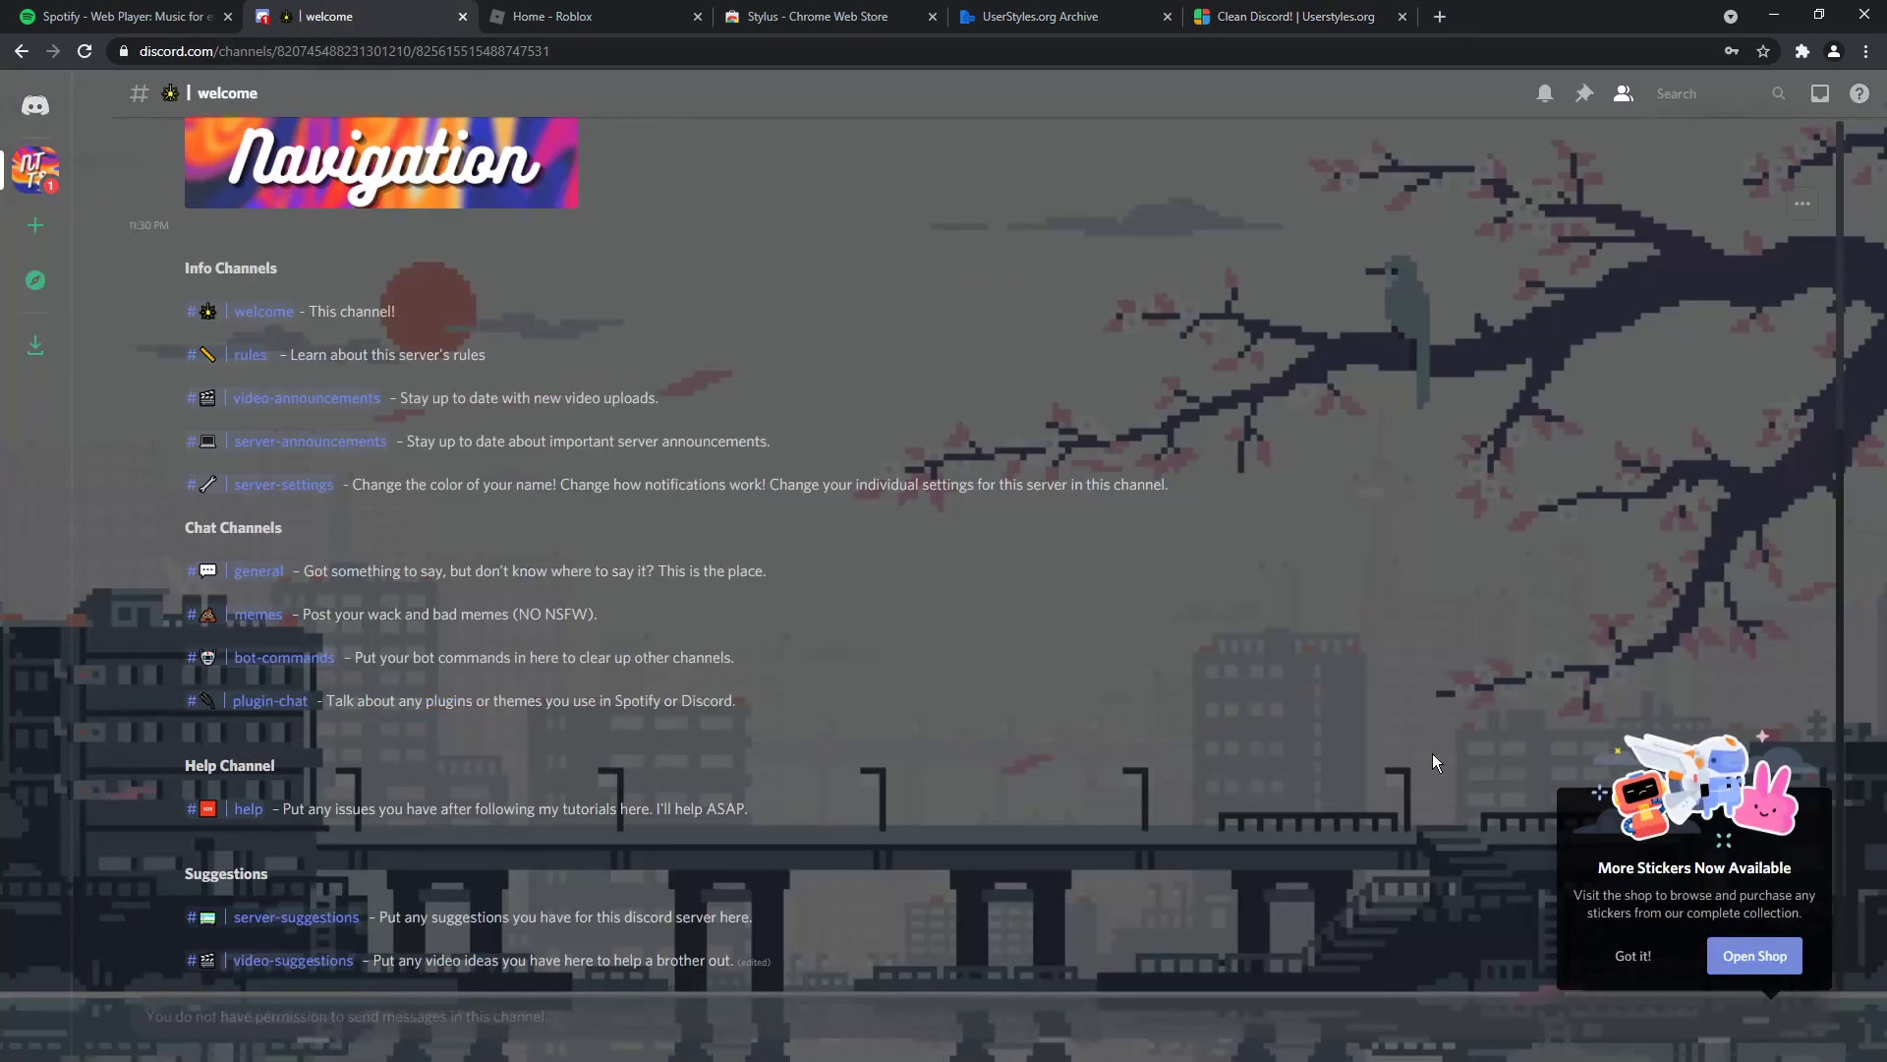
{"action": "left_click", "coordinate": [1645, 959]}
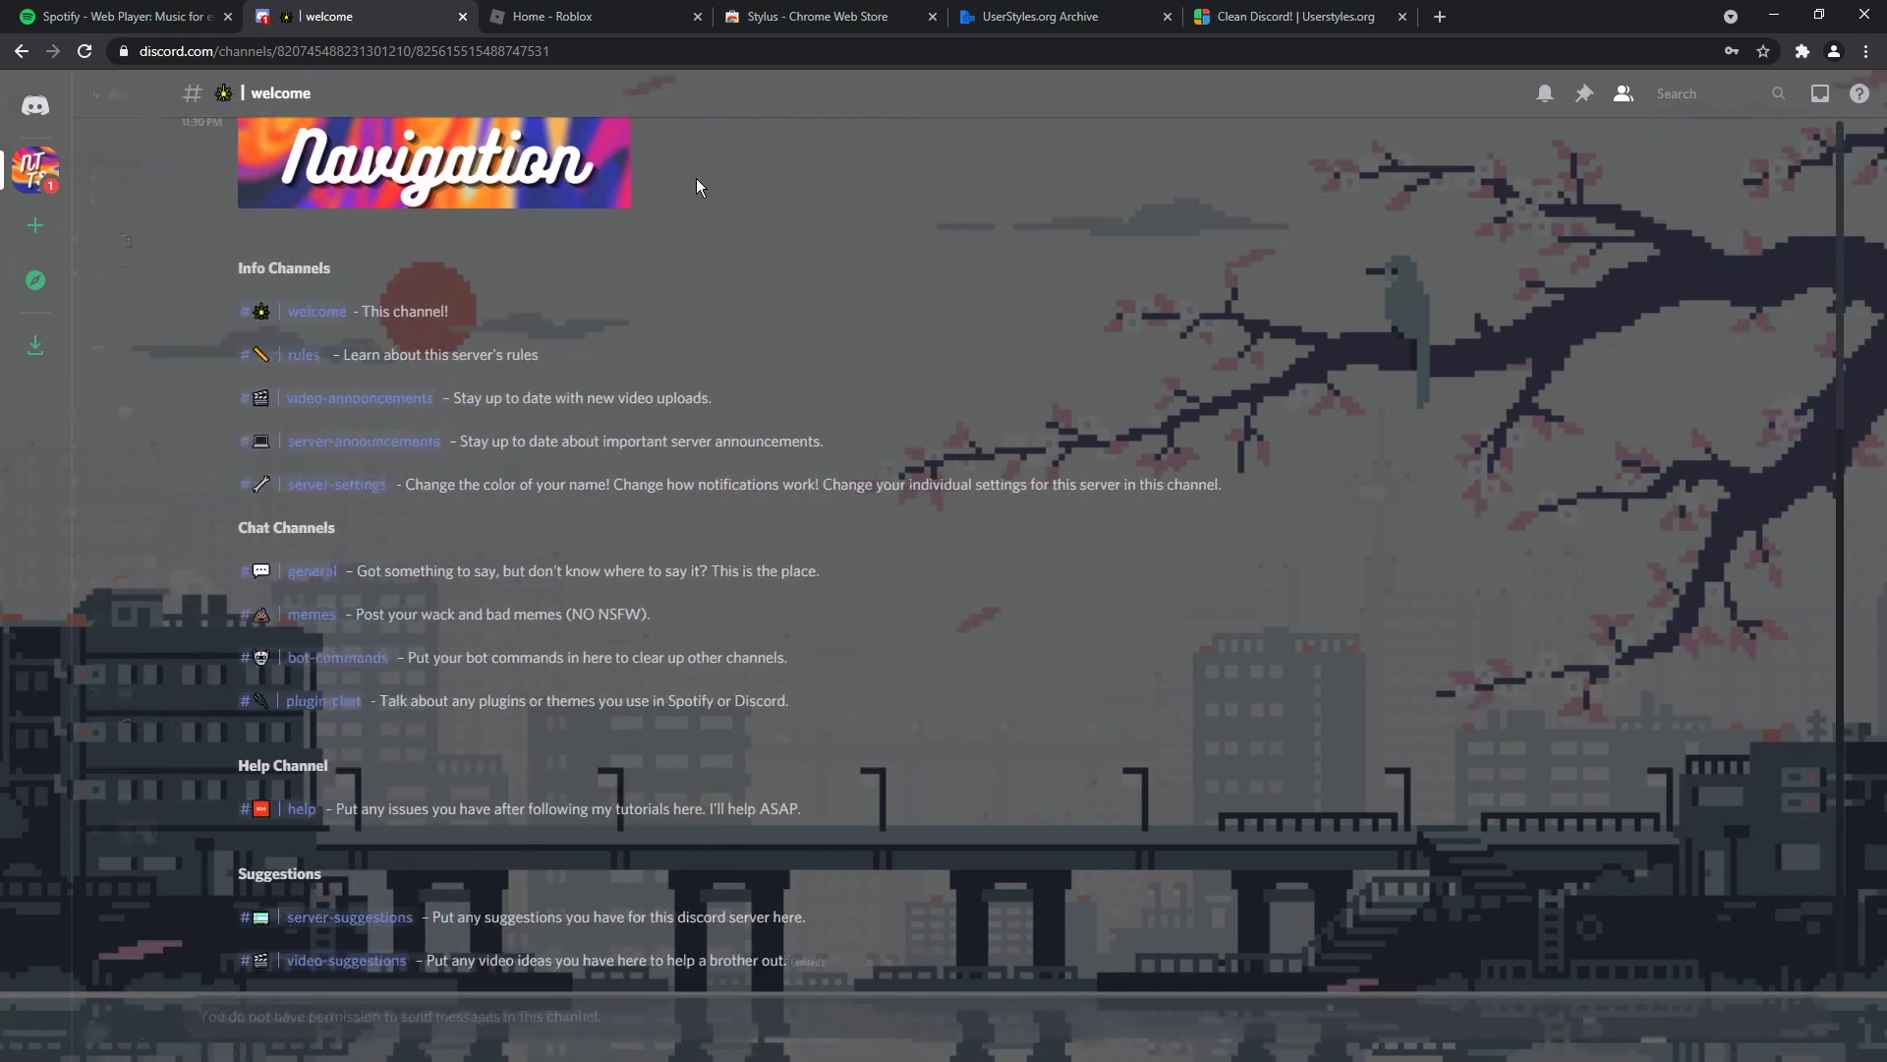
{"action": "left_click", "coordinate": [586, 14]}
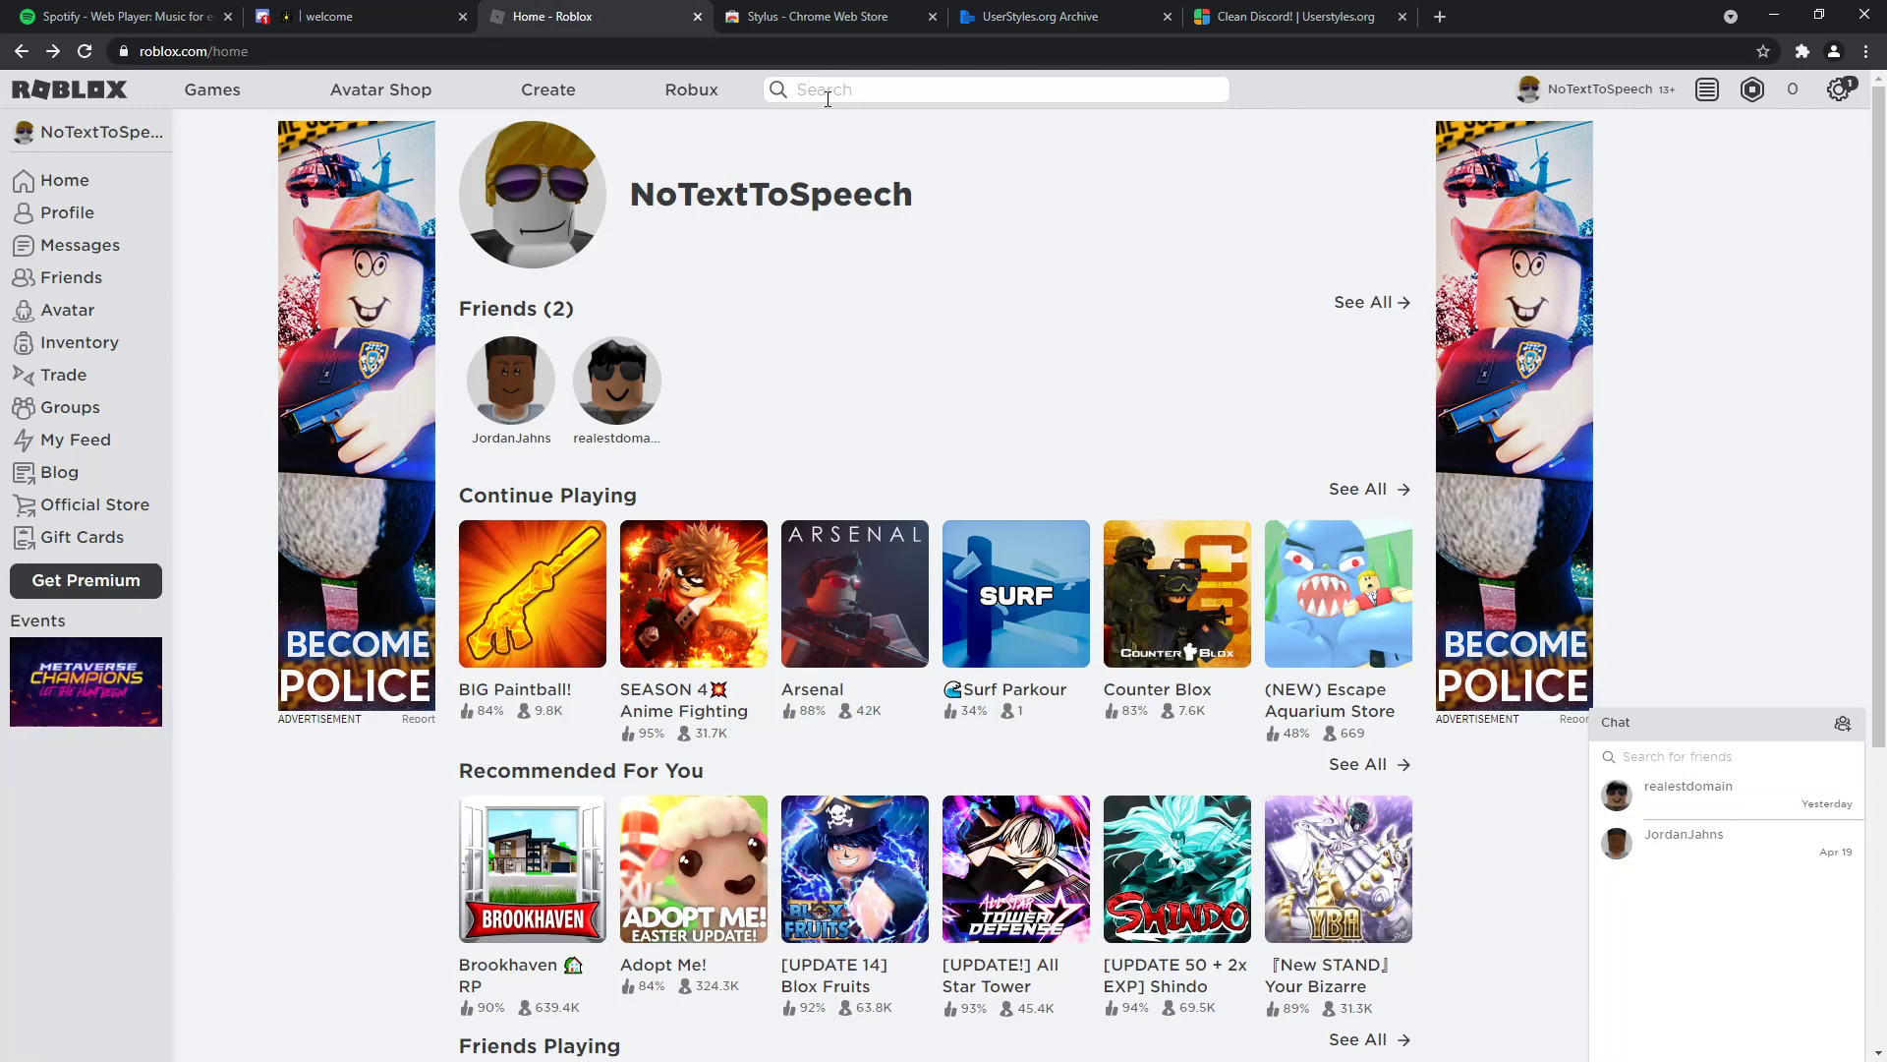
Close the Clean Discord style page and changelog, then search the archive for 'roblox'.
{"action": "left_click", "coordinate": [1042, 16]}
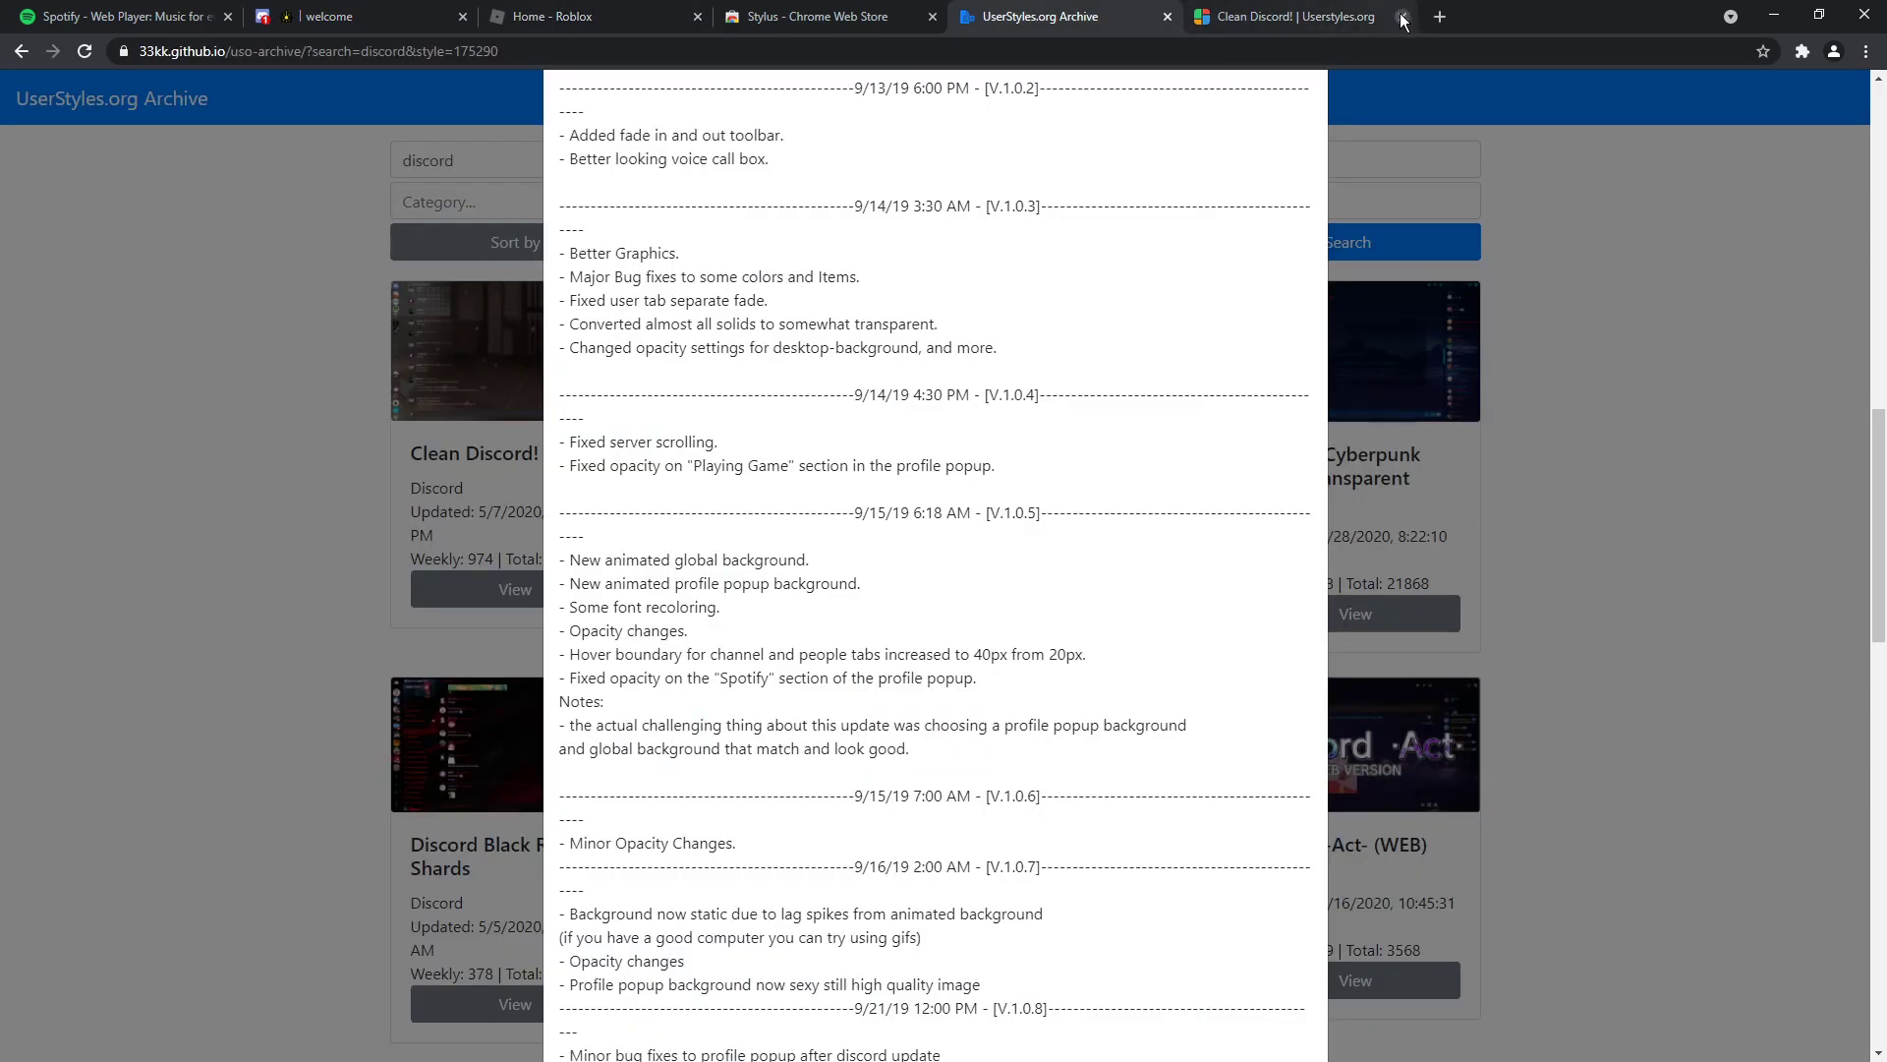
{"action": "left_click", "coordinate": [1403, 16]}
{"action": "left_click", "coordinate": [317, 334]}
{"action": "left_click", "coordinate": [471, 162]}
{"action": "double_click", "coordinate": [471, 162]}
{"action": "type", "text": "roblox"}
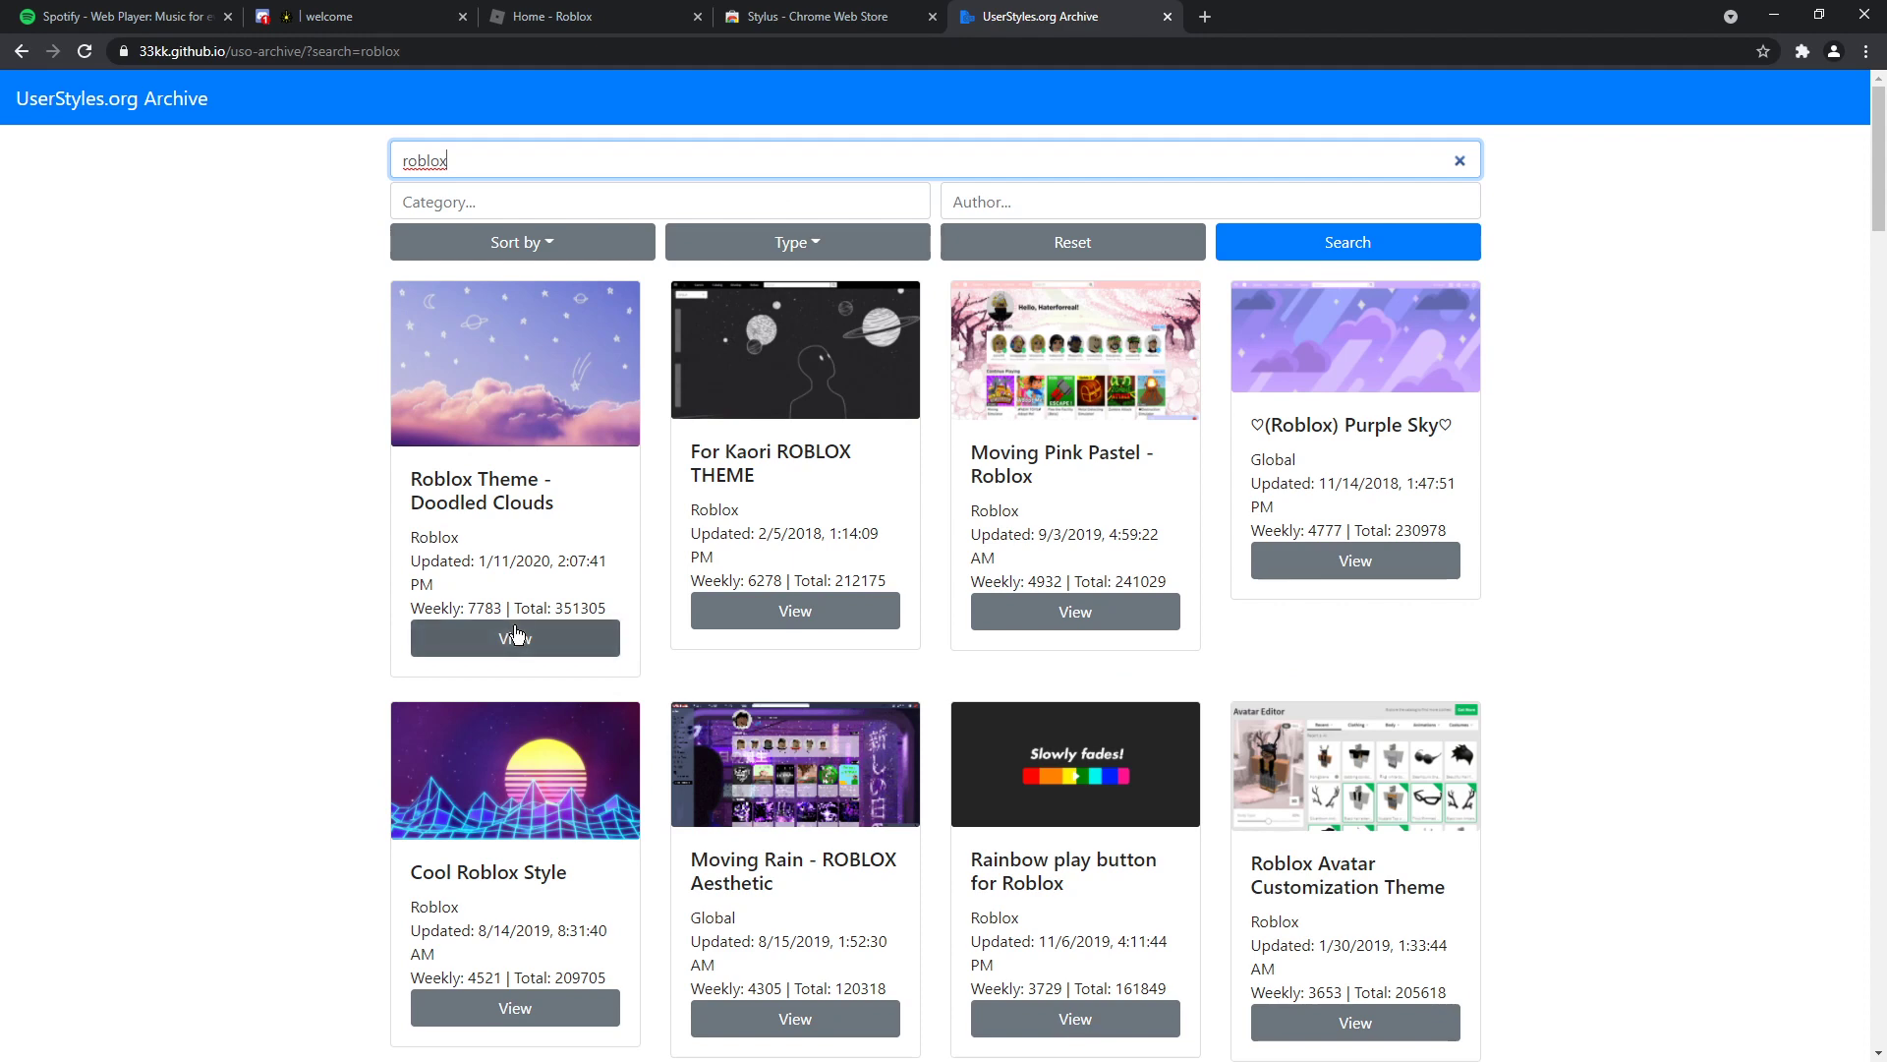
Install Roblox Theme - Doodled Clouds and view the themed Roblox home page.
{"action": "left_click", "coordinate": [515, 637]}
{"action": "scroll", "coordinate": [853, 698], "scroll_direction": "down", "scroll_amount": 1}
{"action": "scroll", "coordinate": [853, 698], "scroll_direction": "down", "scroll_amount": 2}
{"action": "left_click", "coordinate": [1209, 998]}
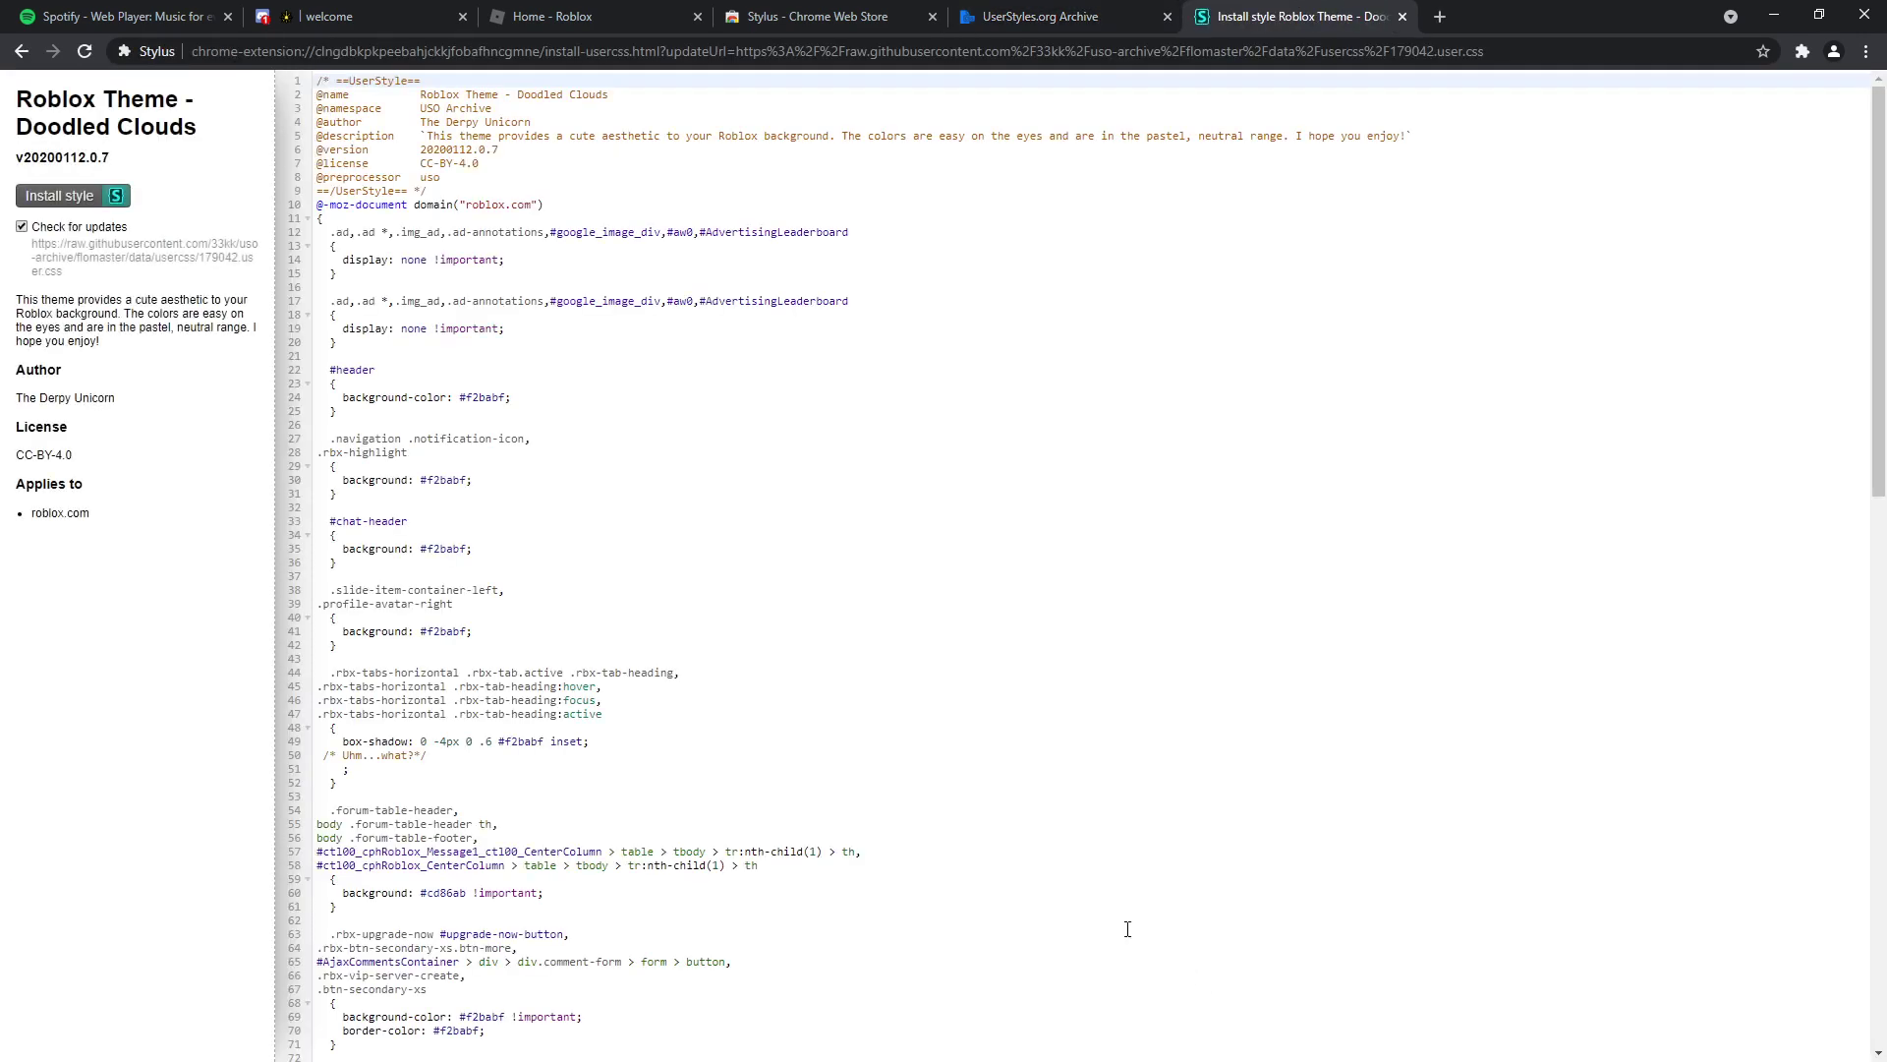
{"action": "left_click", "coordinate": [57, 193]}
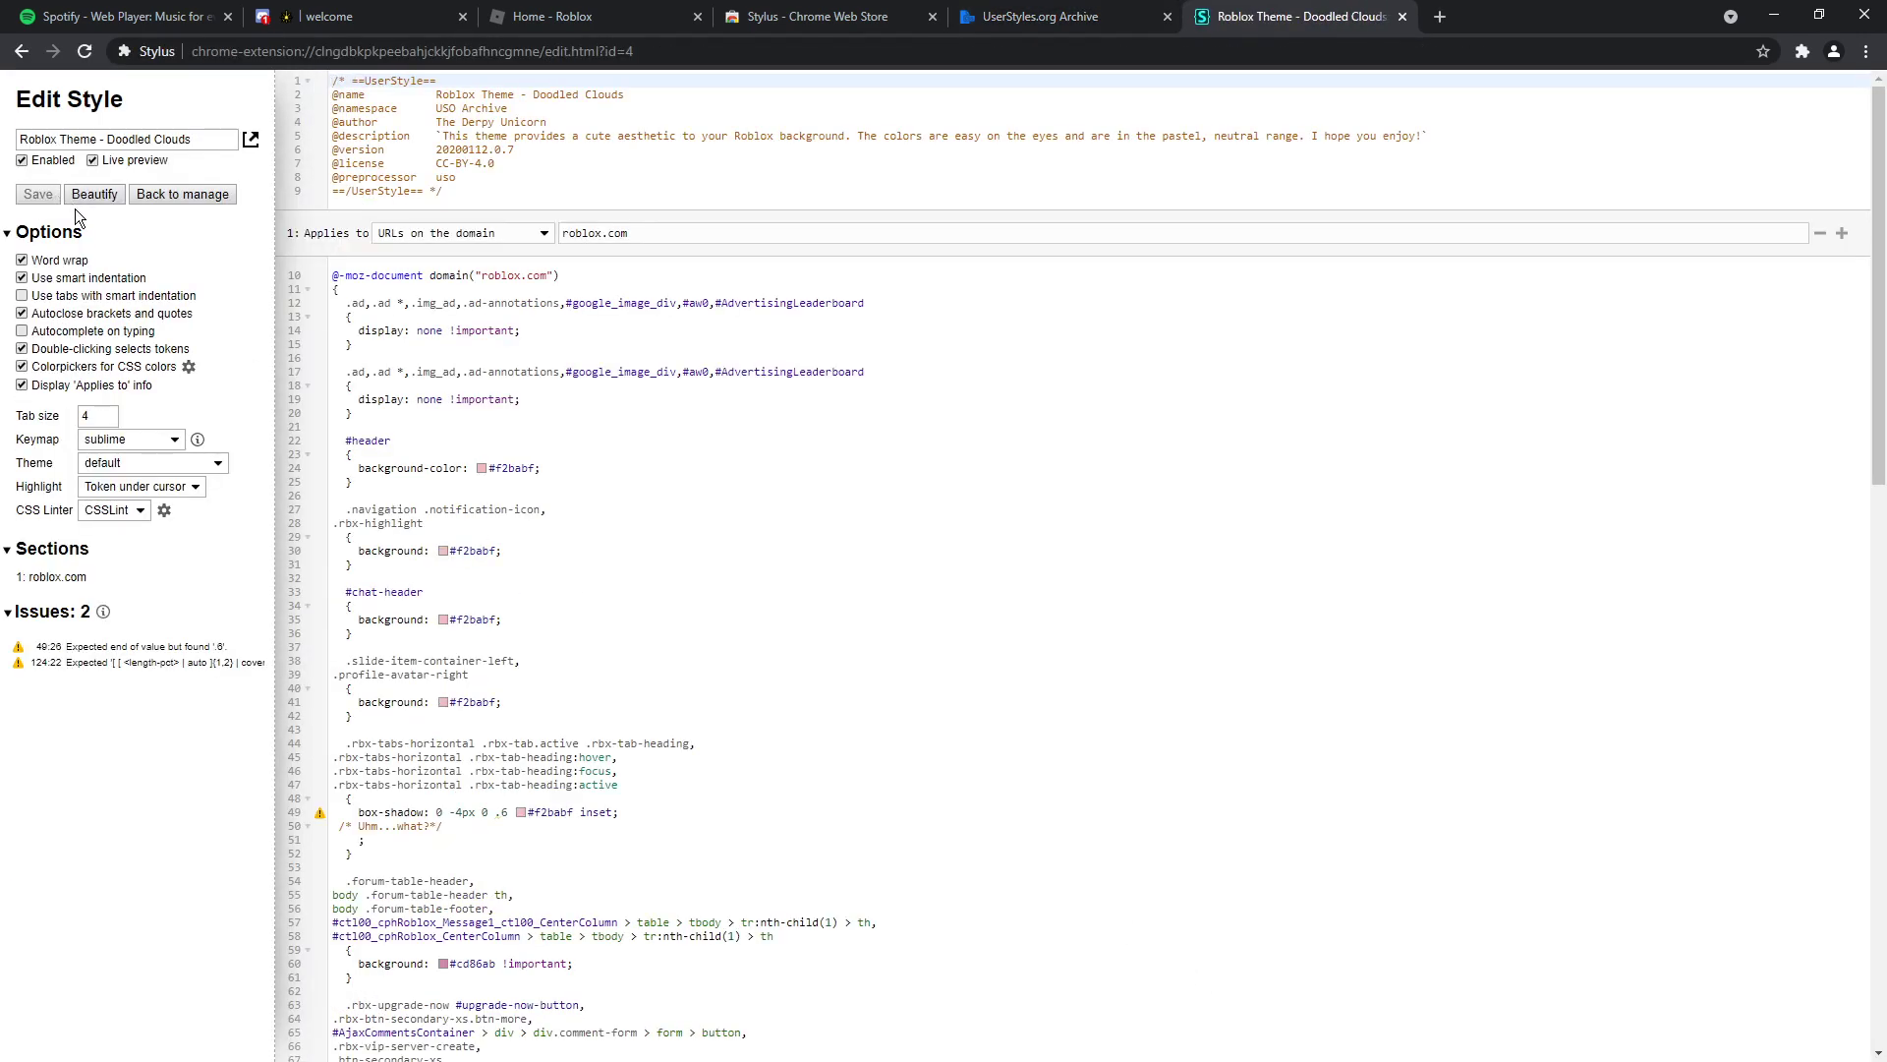
{"action": "left_click", "coordinate": [568, 12]}
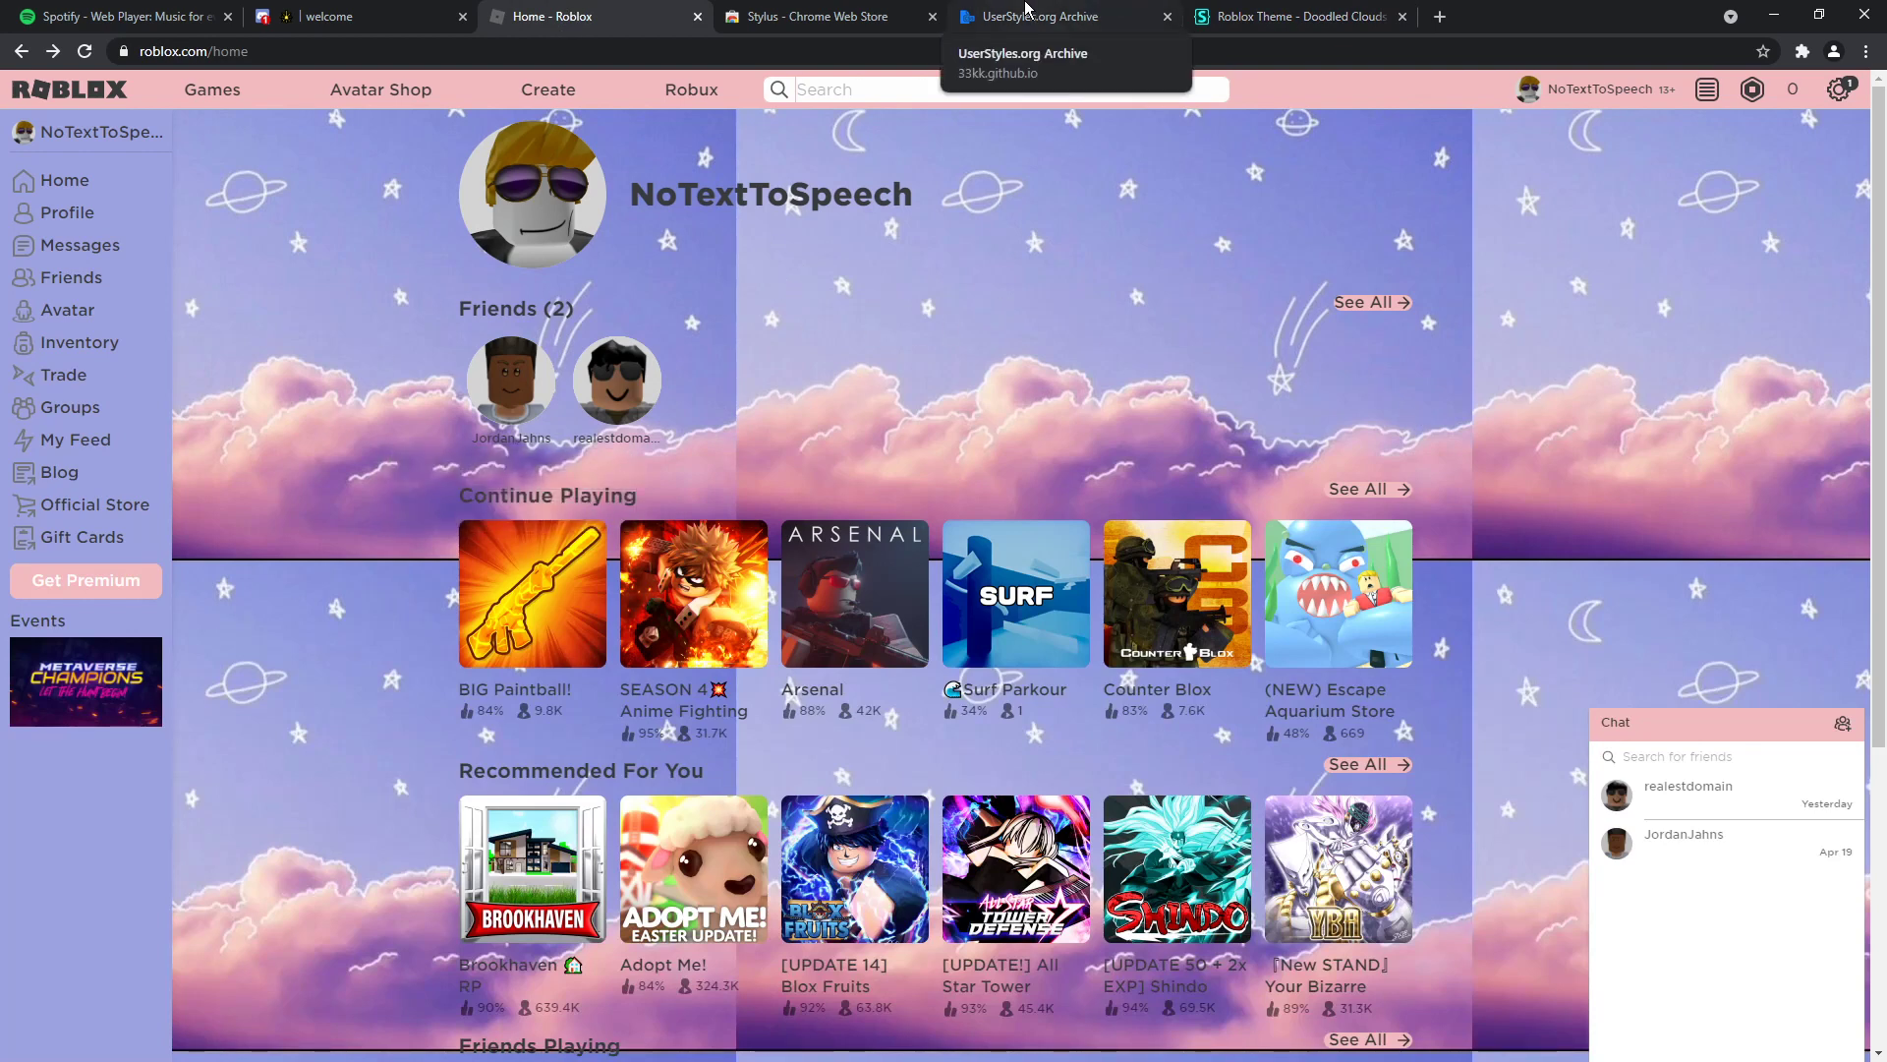
{"action": "left_click", "coordinate": [1025, 12]}
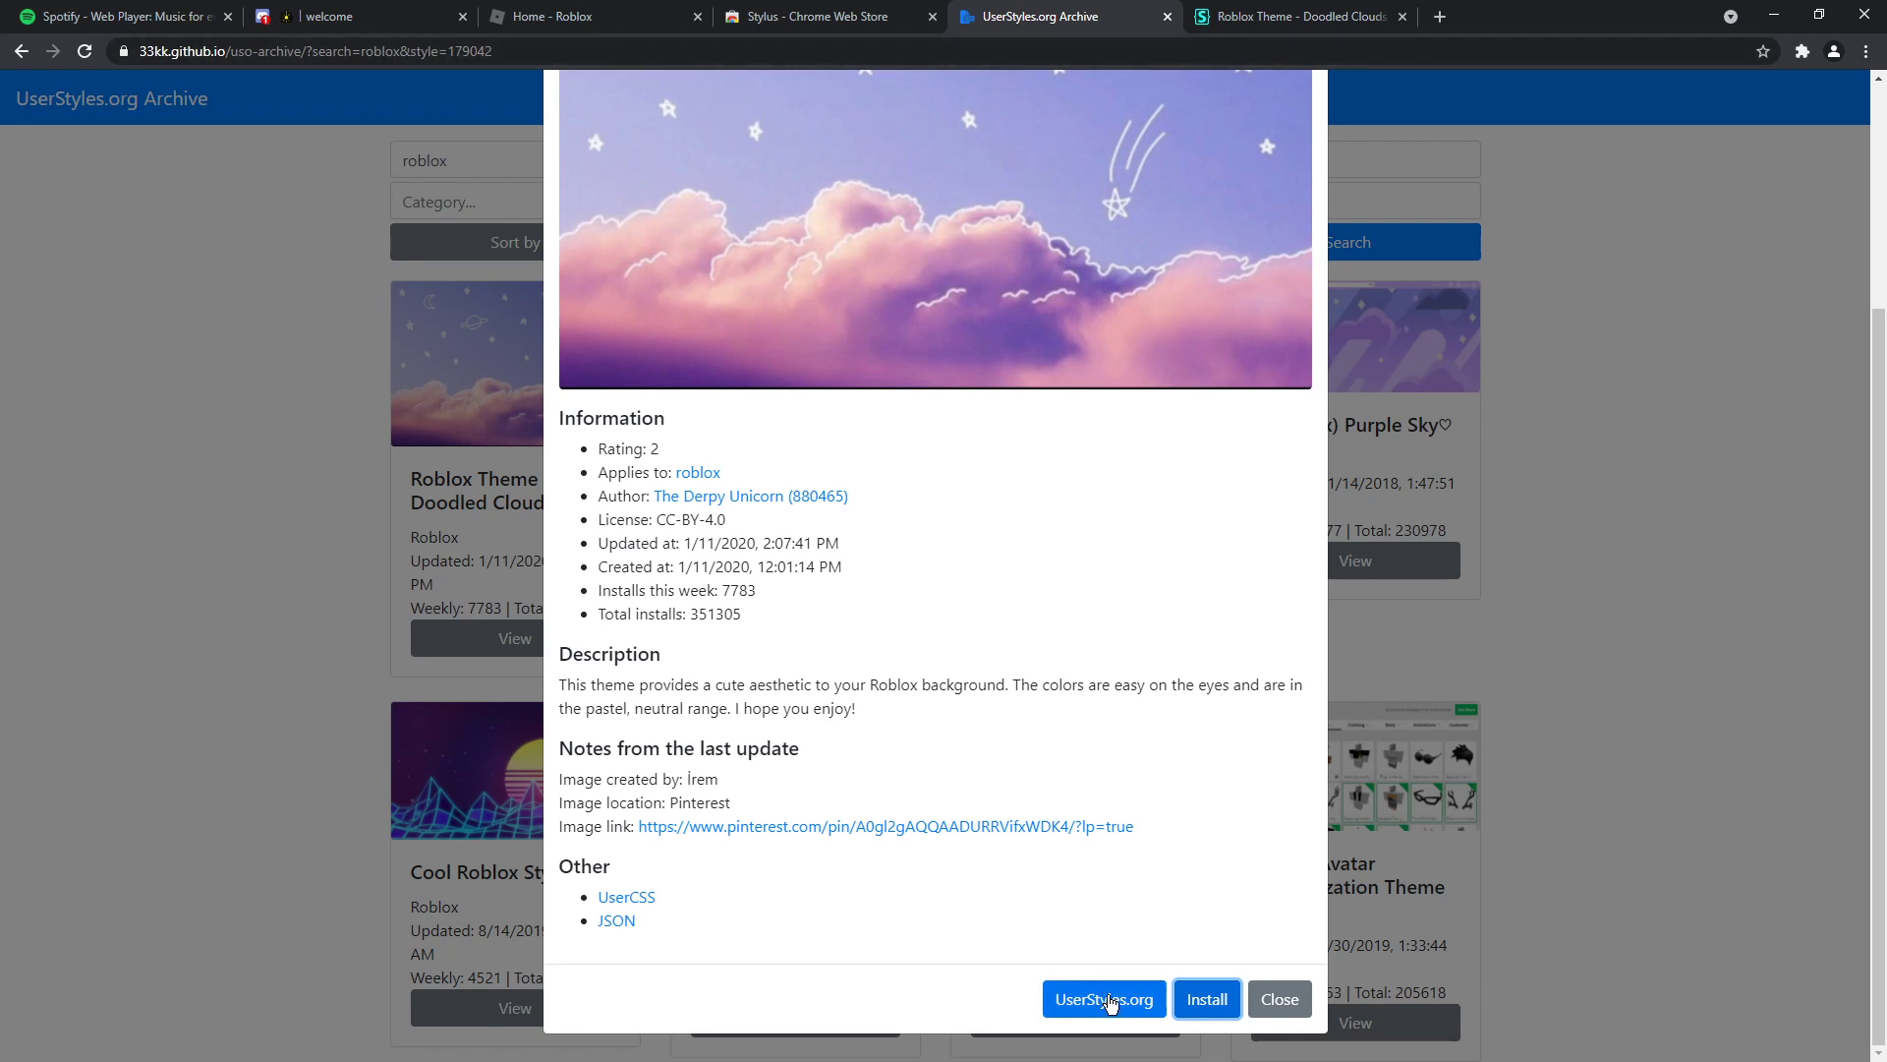
{"action": "left_click", "coordinate": [1208, 999]}
{"action": "left_click", "coordinate": [922, 283]}
{"action": "left_click_drag", "start_coordinate": [922, 282], "coordinate": [325, 197]}
{"action": "scroll", "coordinate": [432, 288], "scroll_direction": "down", "scroll_amount": 2}
{"action": "scroll", "coordinate": [432, 288], "scroll_direction": "down", "scroll_amount": 5}
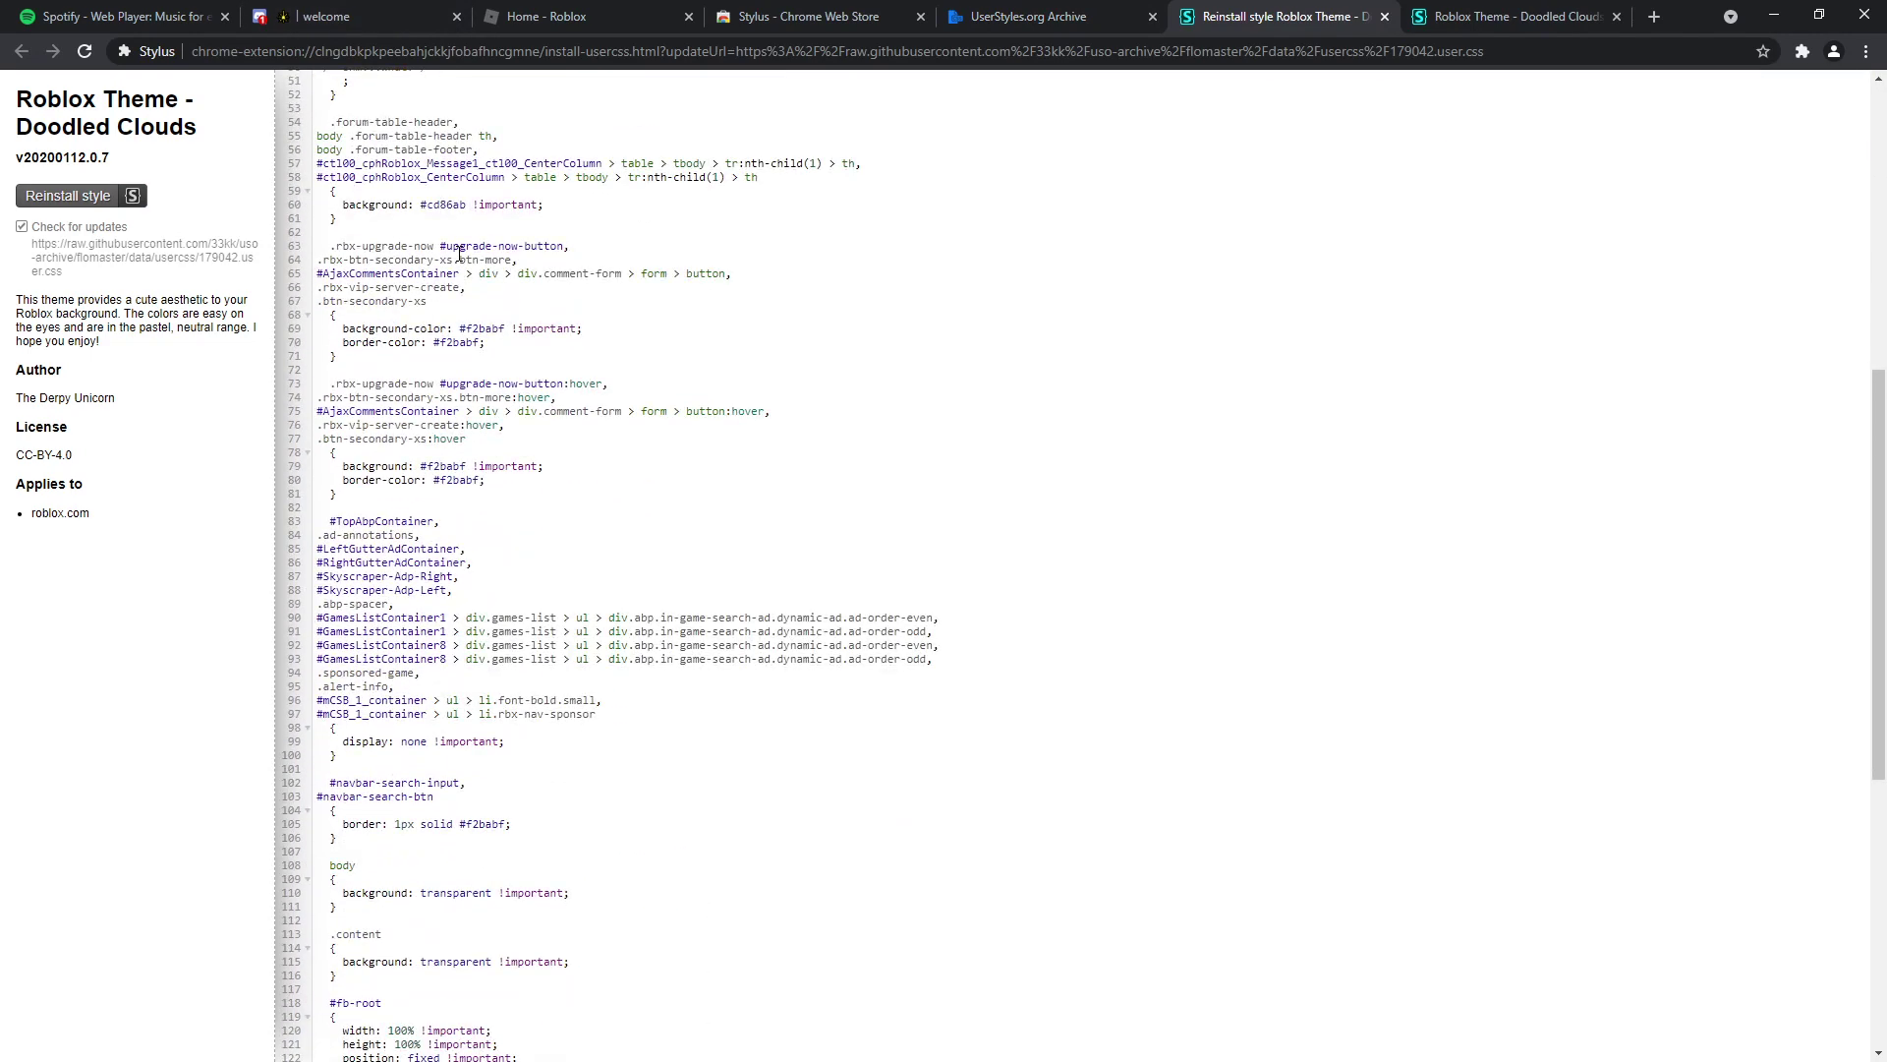
{"action": "left_click", "coordinate": [570, 17]}
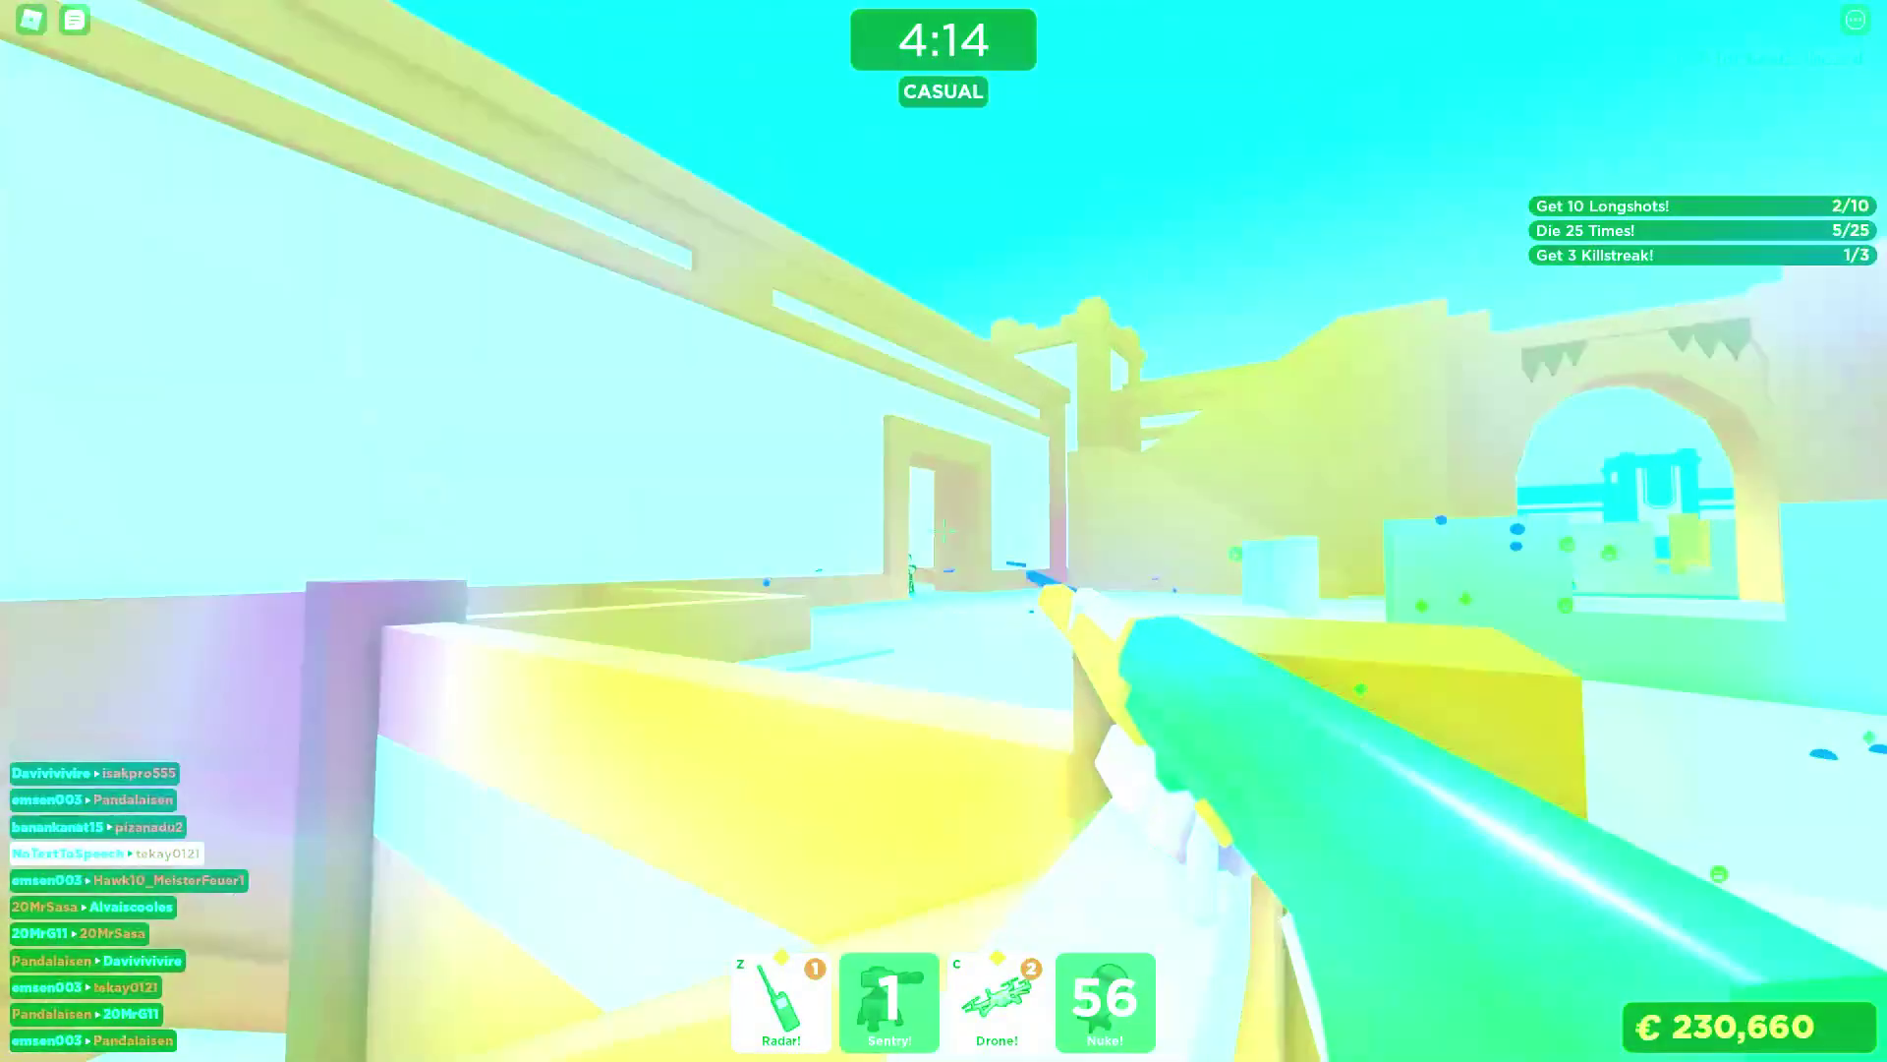
{"action": "left_click", "coordinate": [942, 531]}
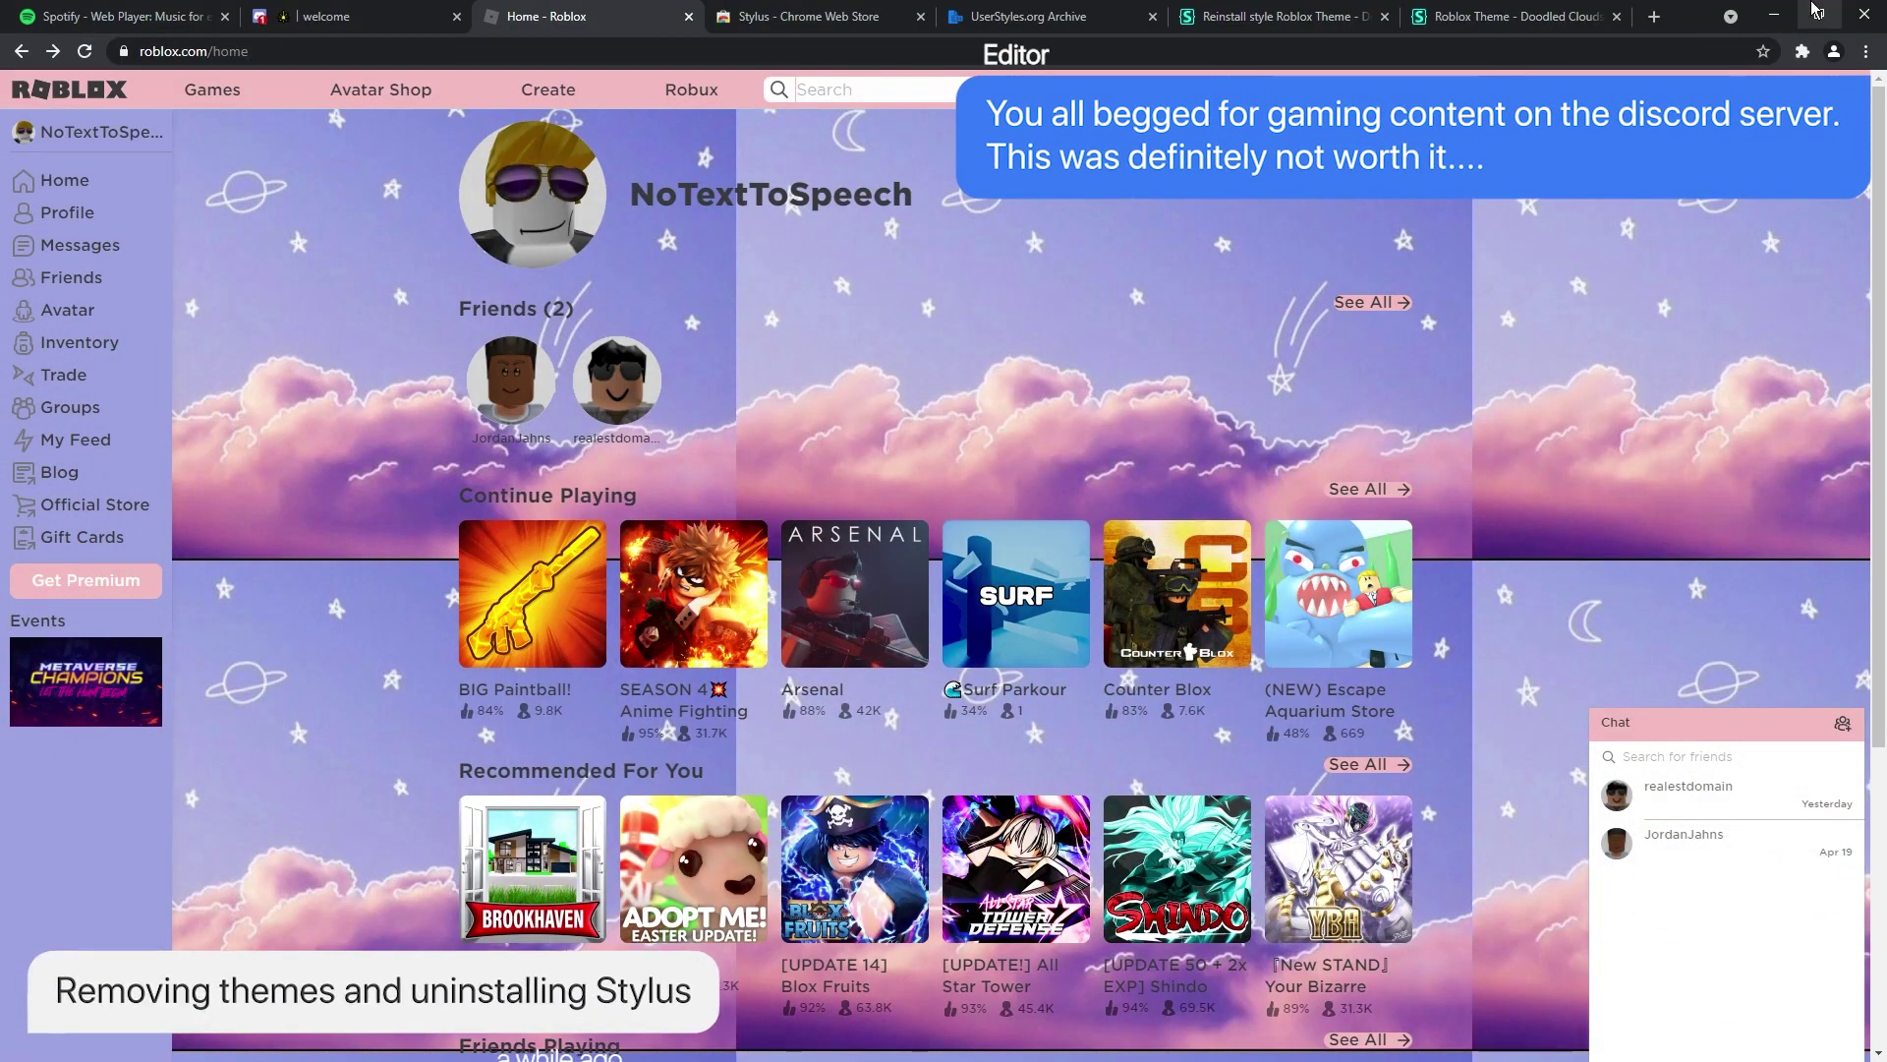
Delete Roblox Theme - Doodled Clouds in the Stylus manager and check the unthemed Roblox home.
{"action": "left_click", "coordinate": [1802, 54]}
{"action": "left_click", "coordinate": [1591, 196]}
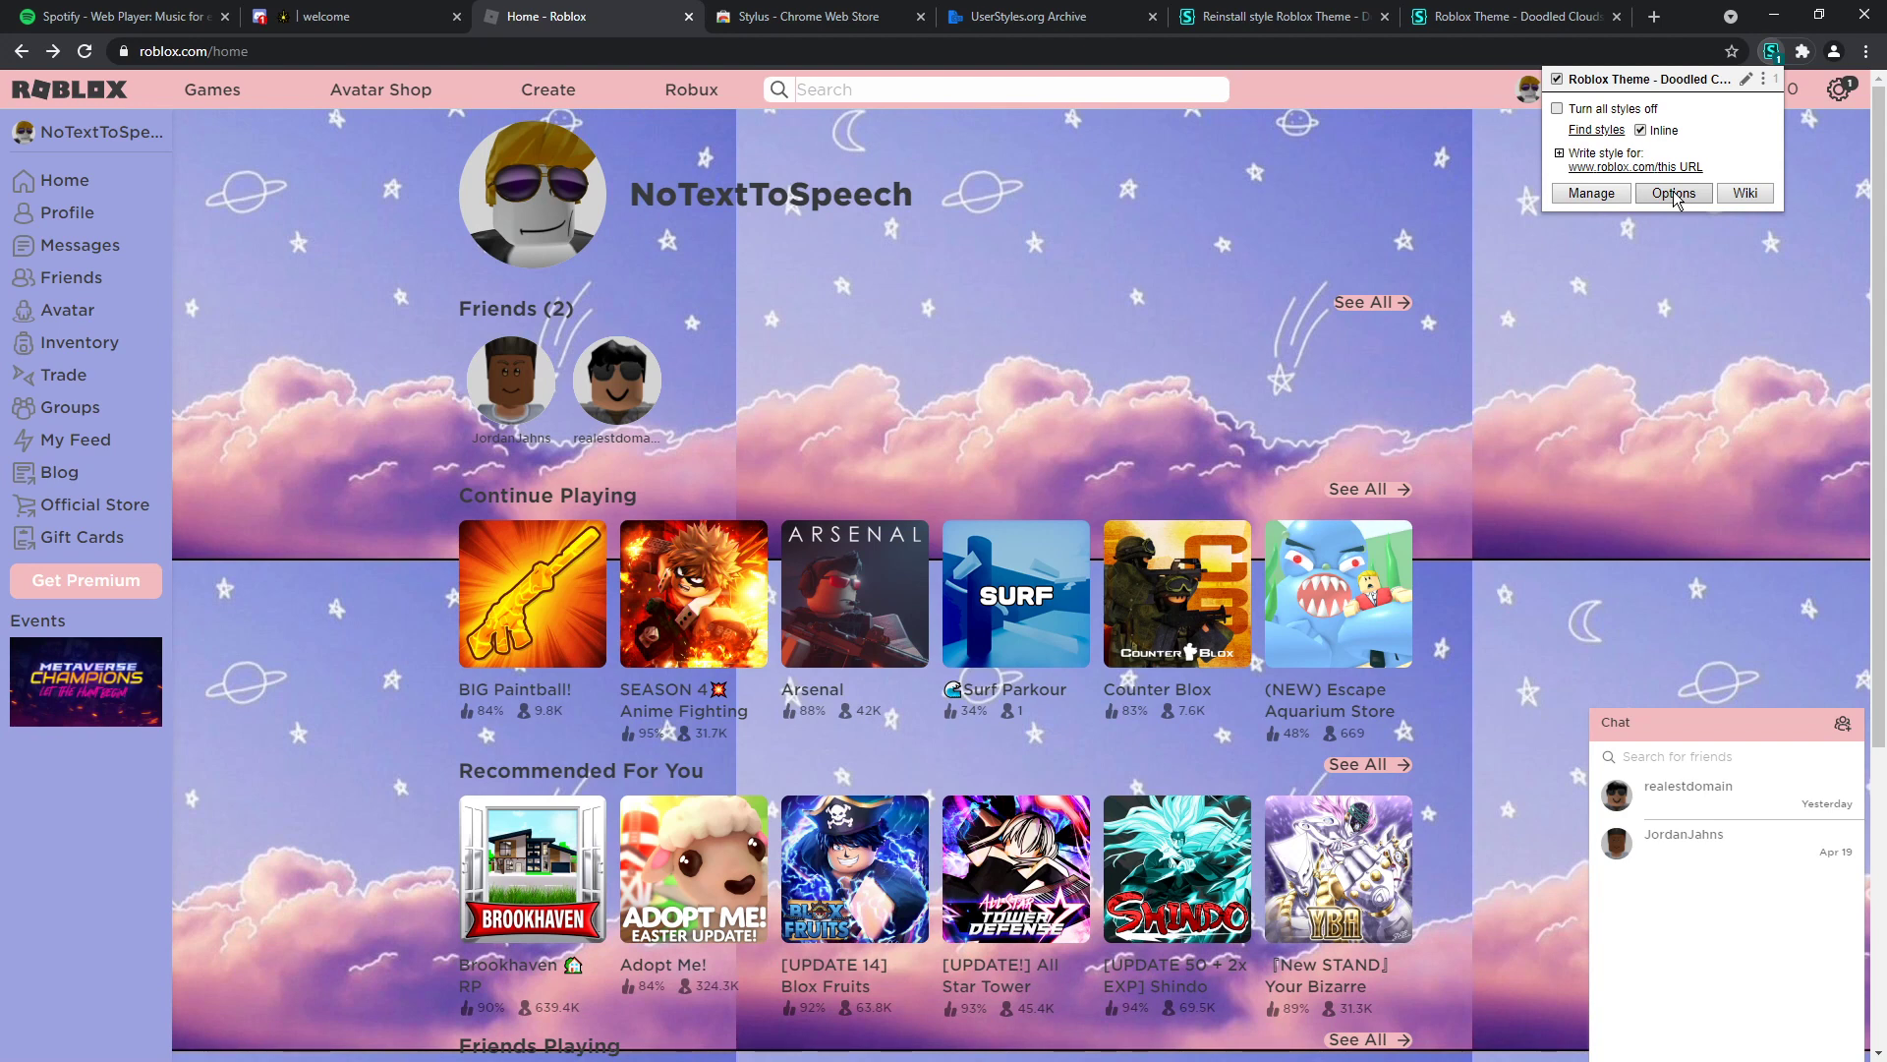
{"action": "left_click", "coordinate": [1626, 193]}
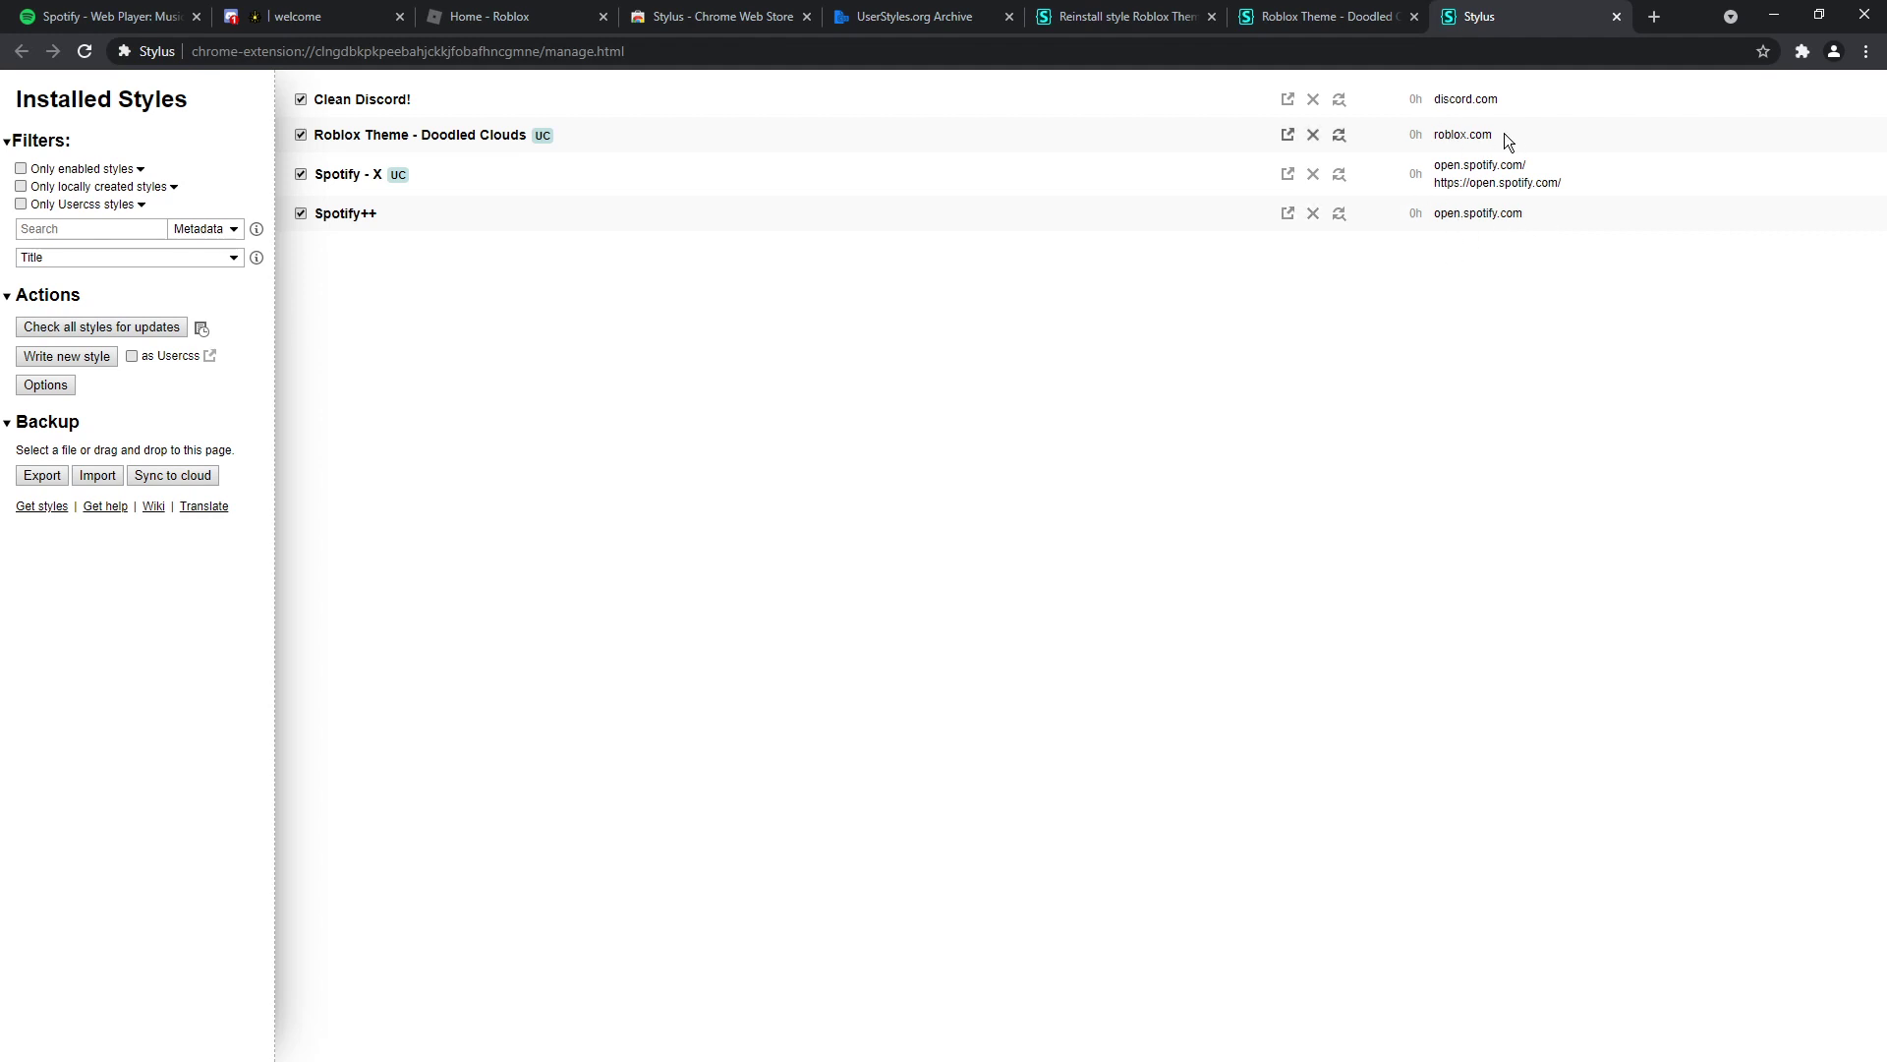
{"action": "left_click", "coordinate": [1313, 135]}
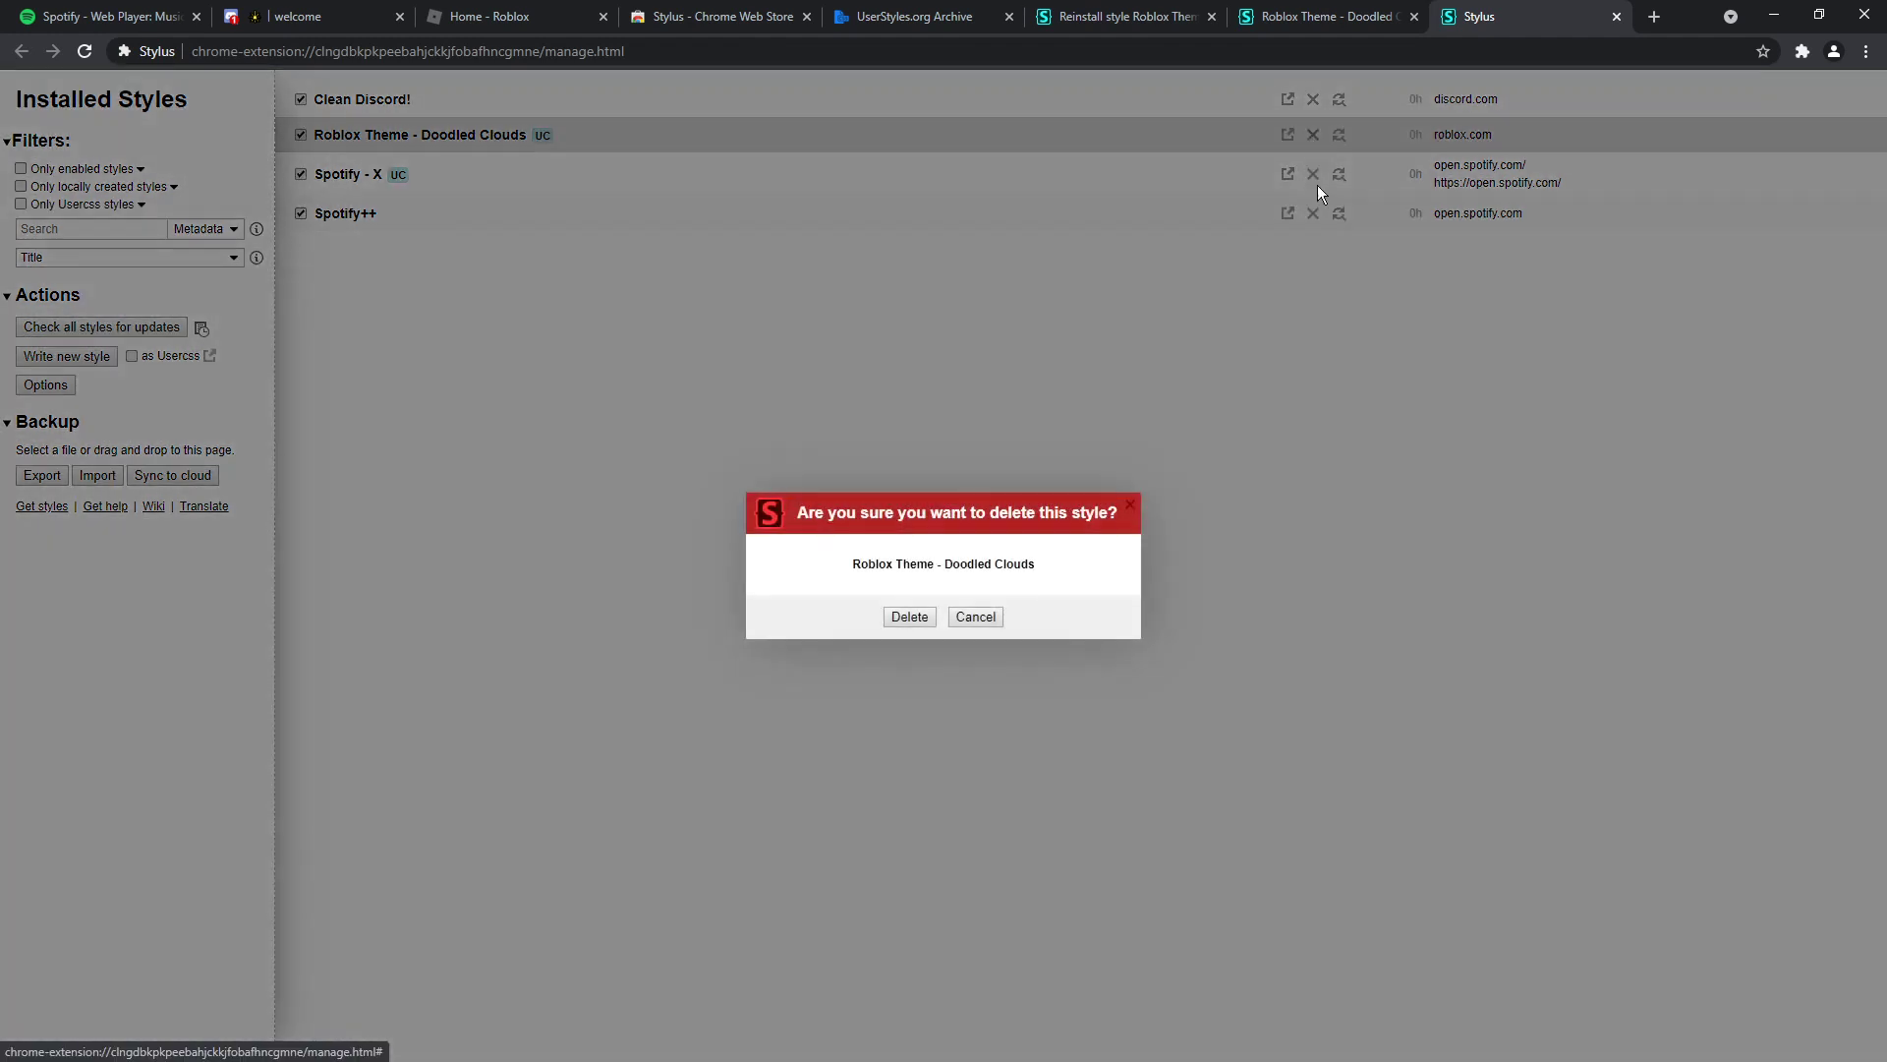
{"action": "left_click", "coordinate": [914, 619]}
{"action": "left_click", "coordinate": [580, 16]}
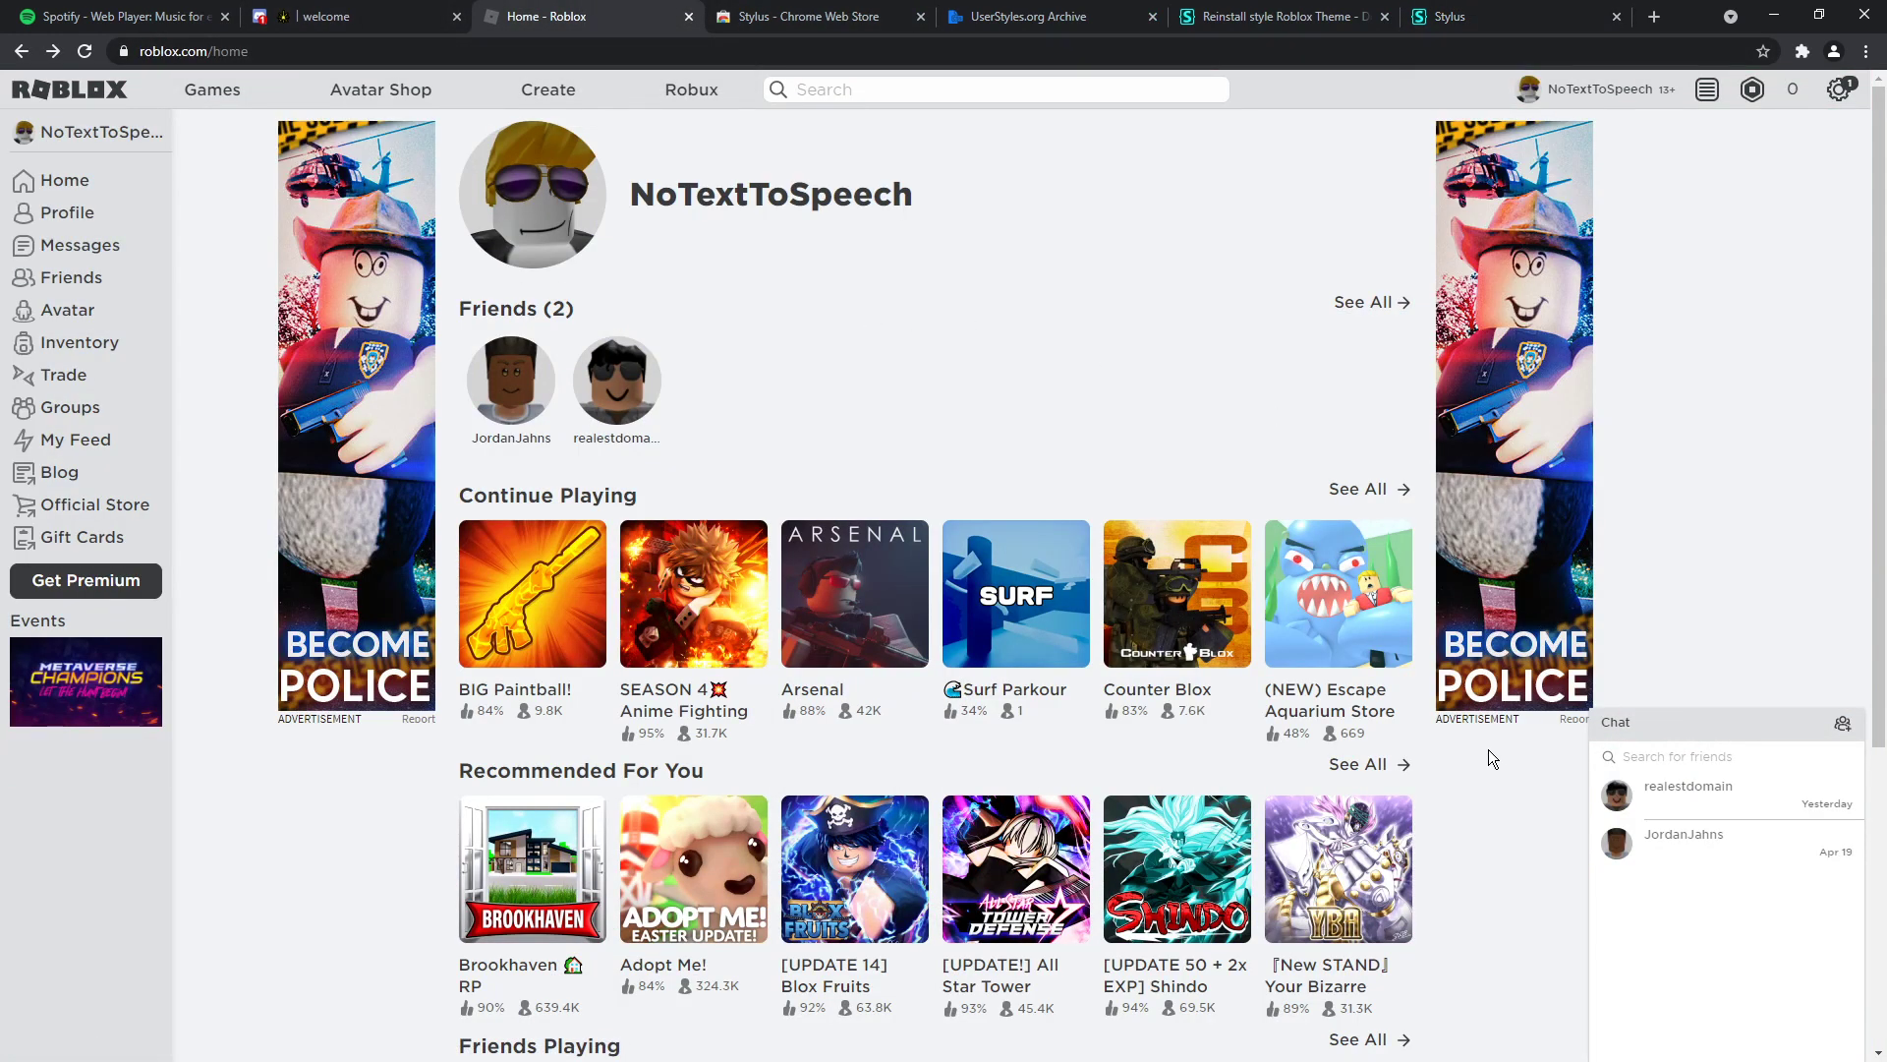
Glance over the themed Discord and Spotify pages from the Stylus styles manager.
{"action": "left_click", "coordinate": [1446, 10]}
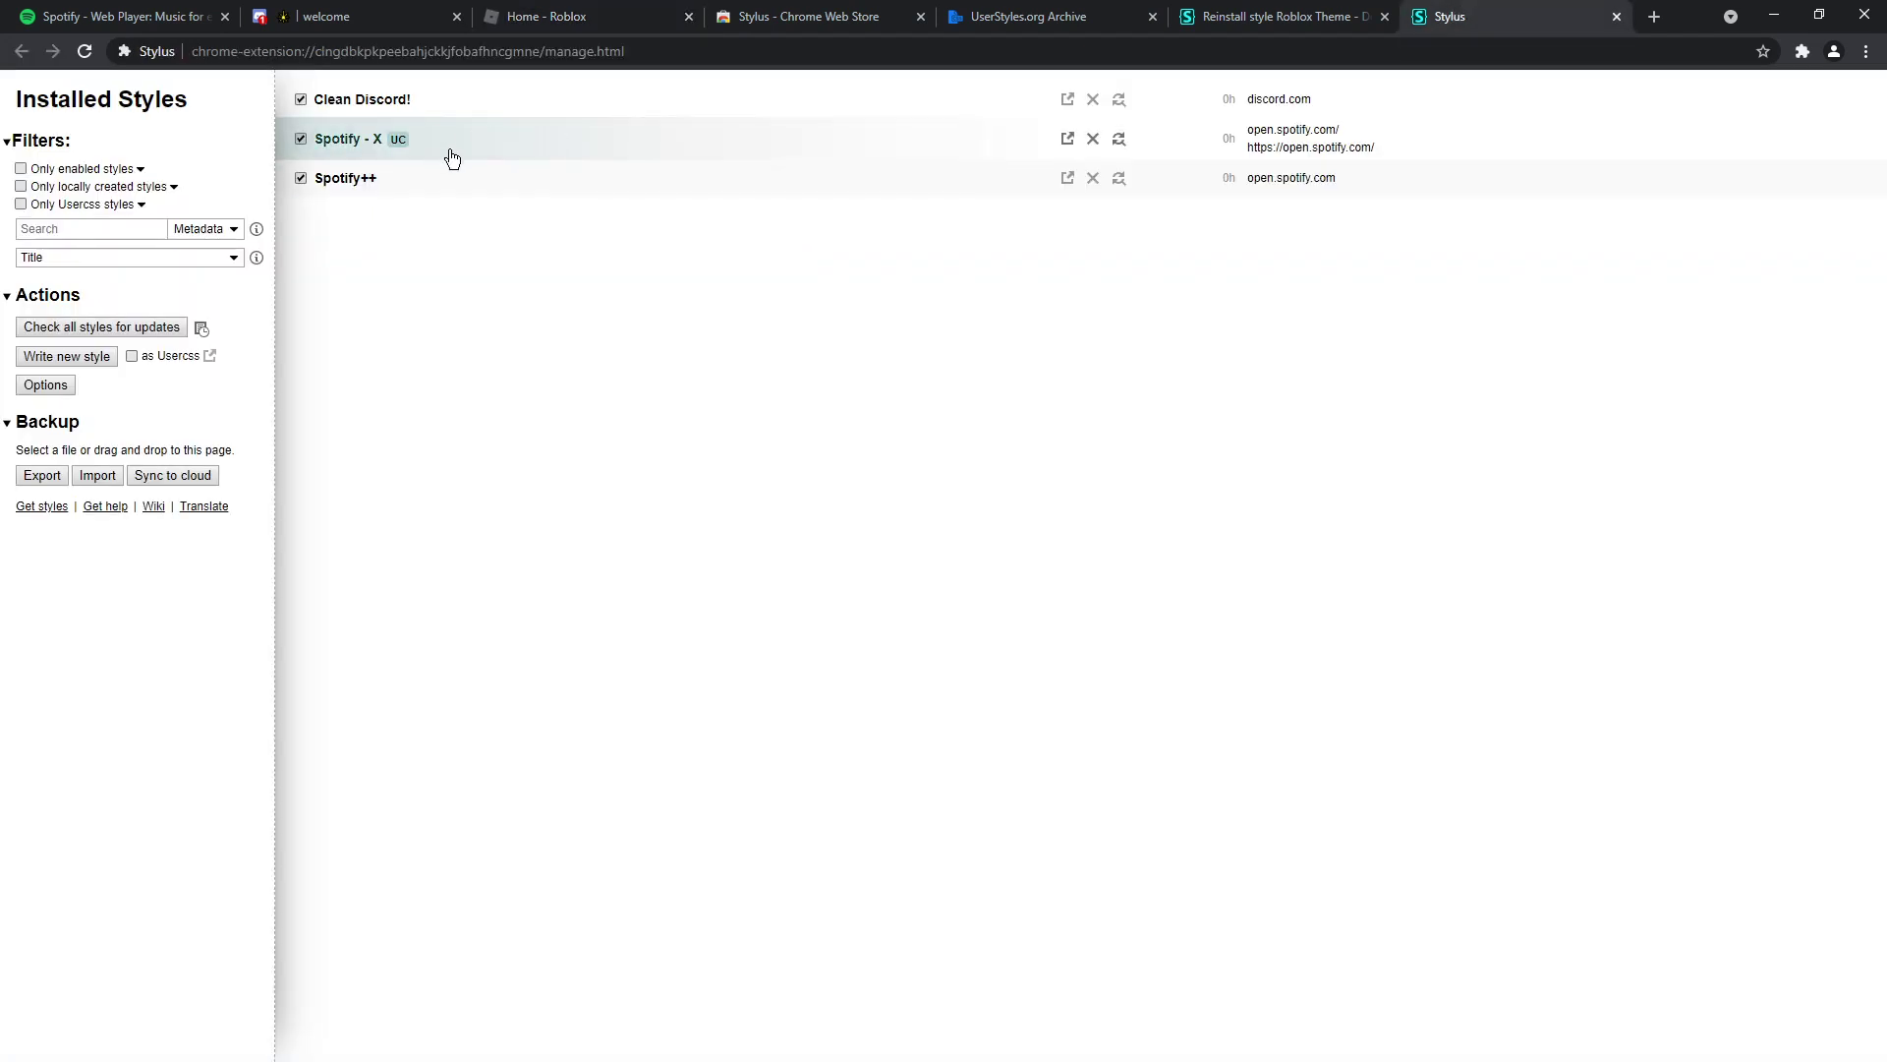
{"action": "key", "text": "ctrl+2"}
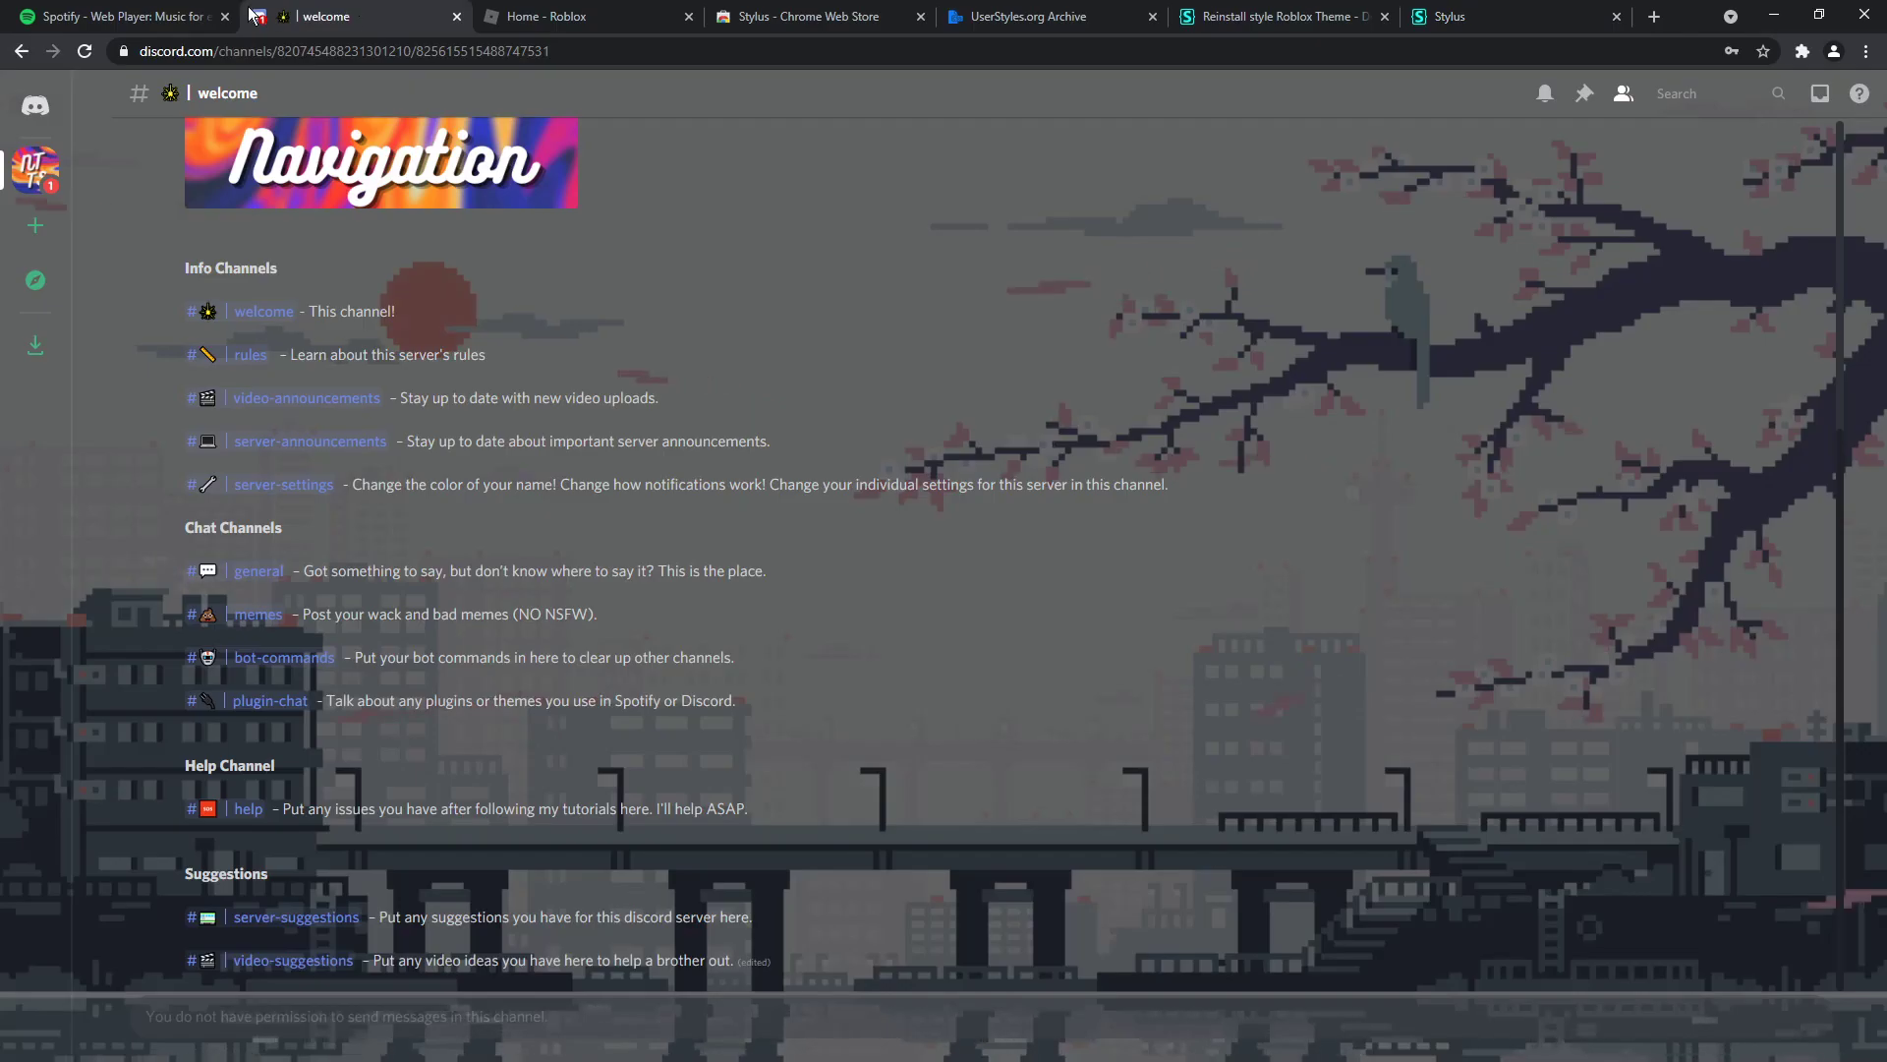
{"action": "key", "text": "ctrl+1"}
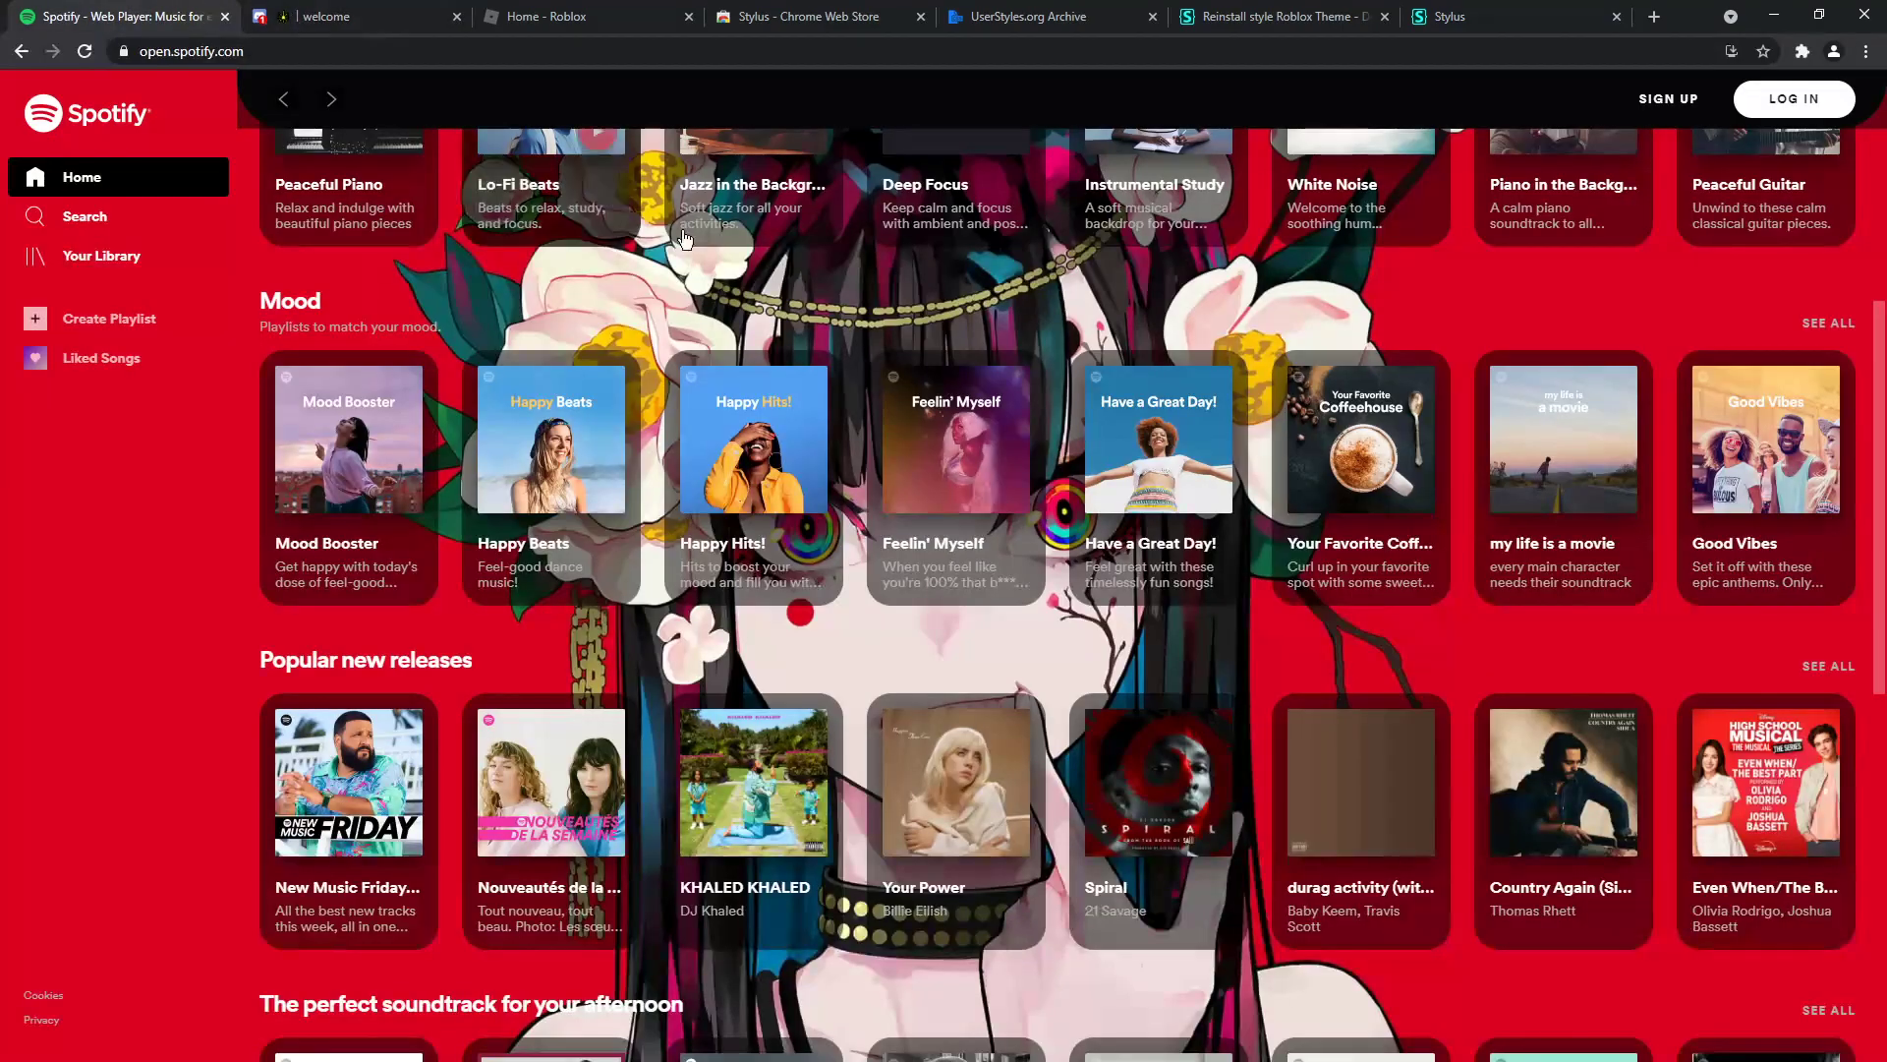
{"action": "left_click", "coordinate": [1457, 17]}
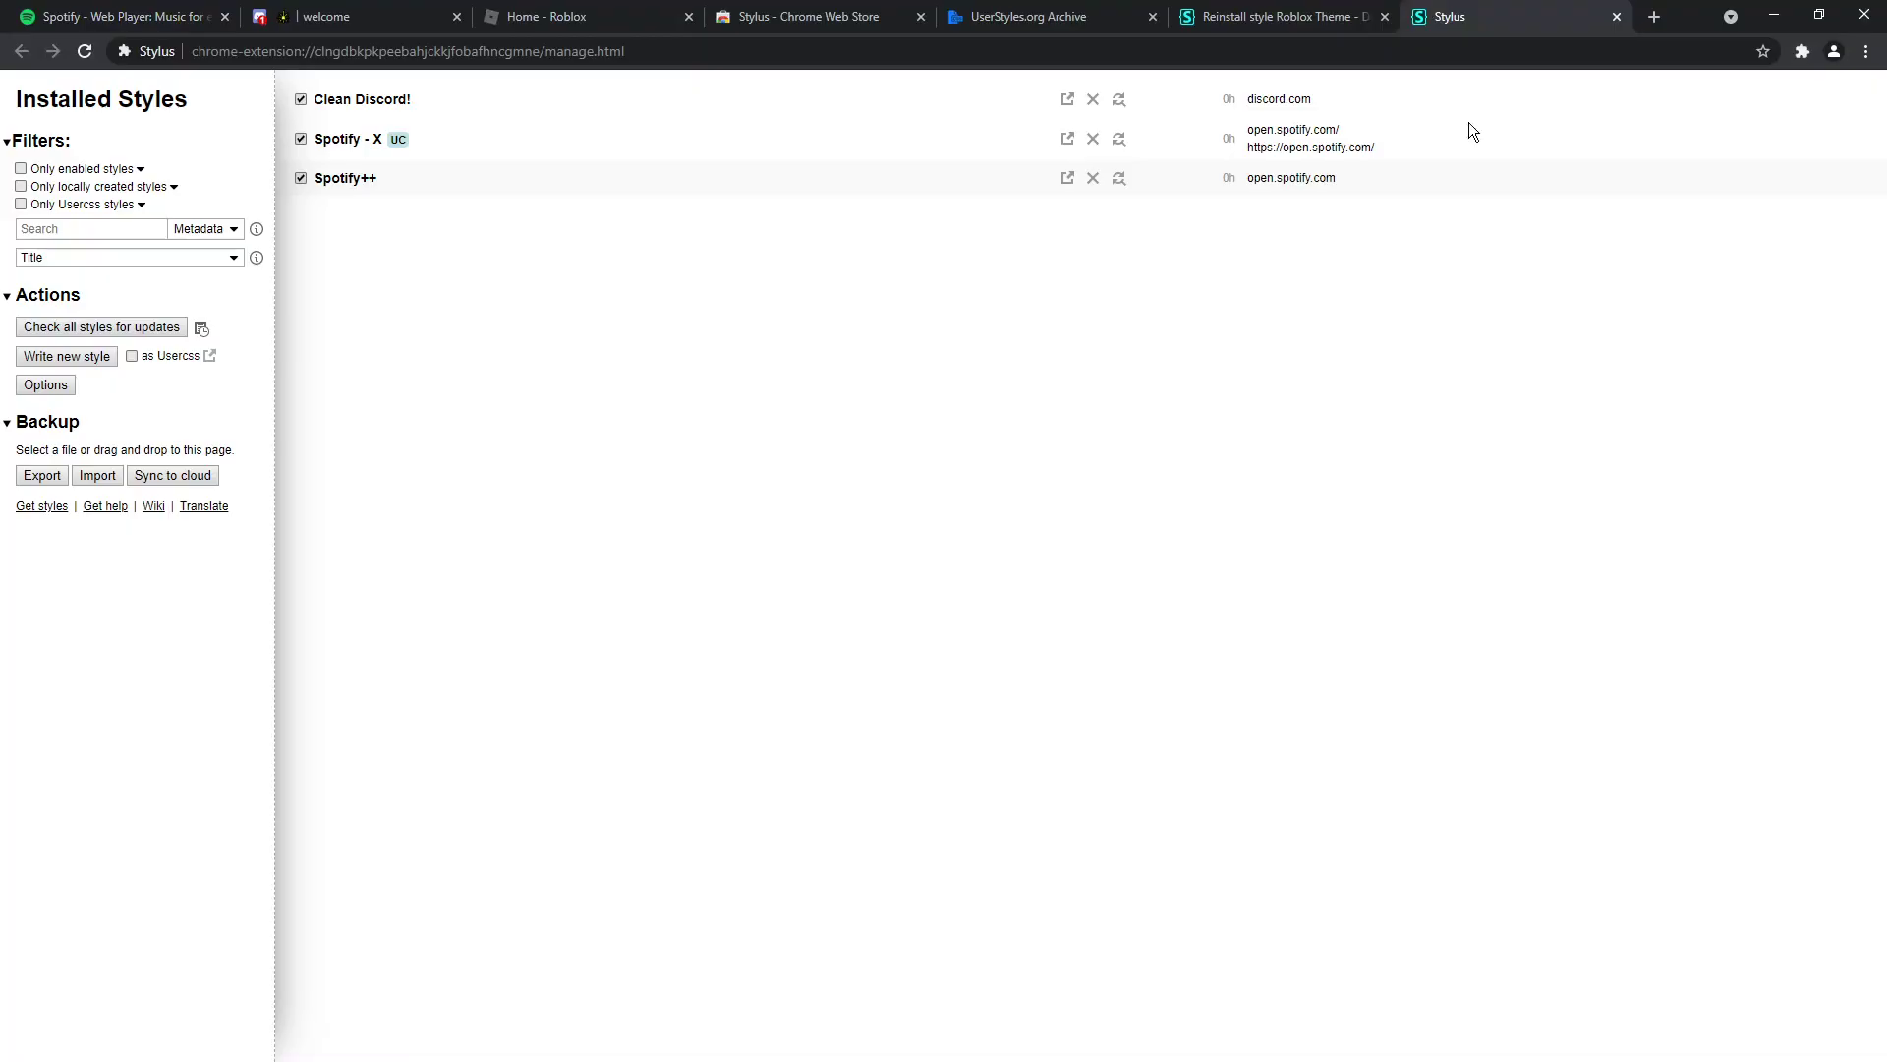
Remove the Stylus extension from Chrome and return to the Discord welcome channel.
{"action": "left_click", "coordinate": [1801, 52]}
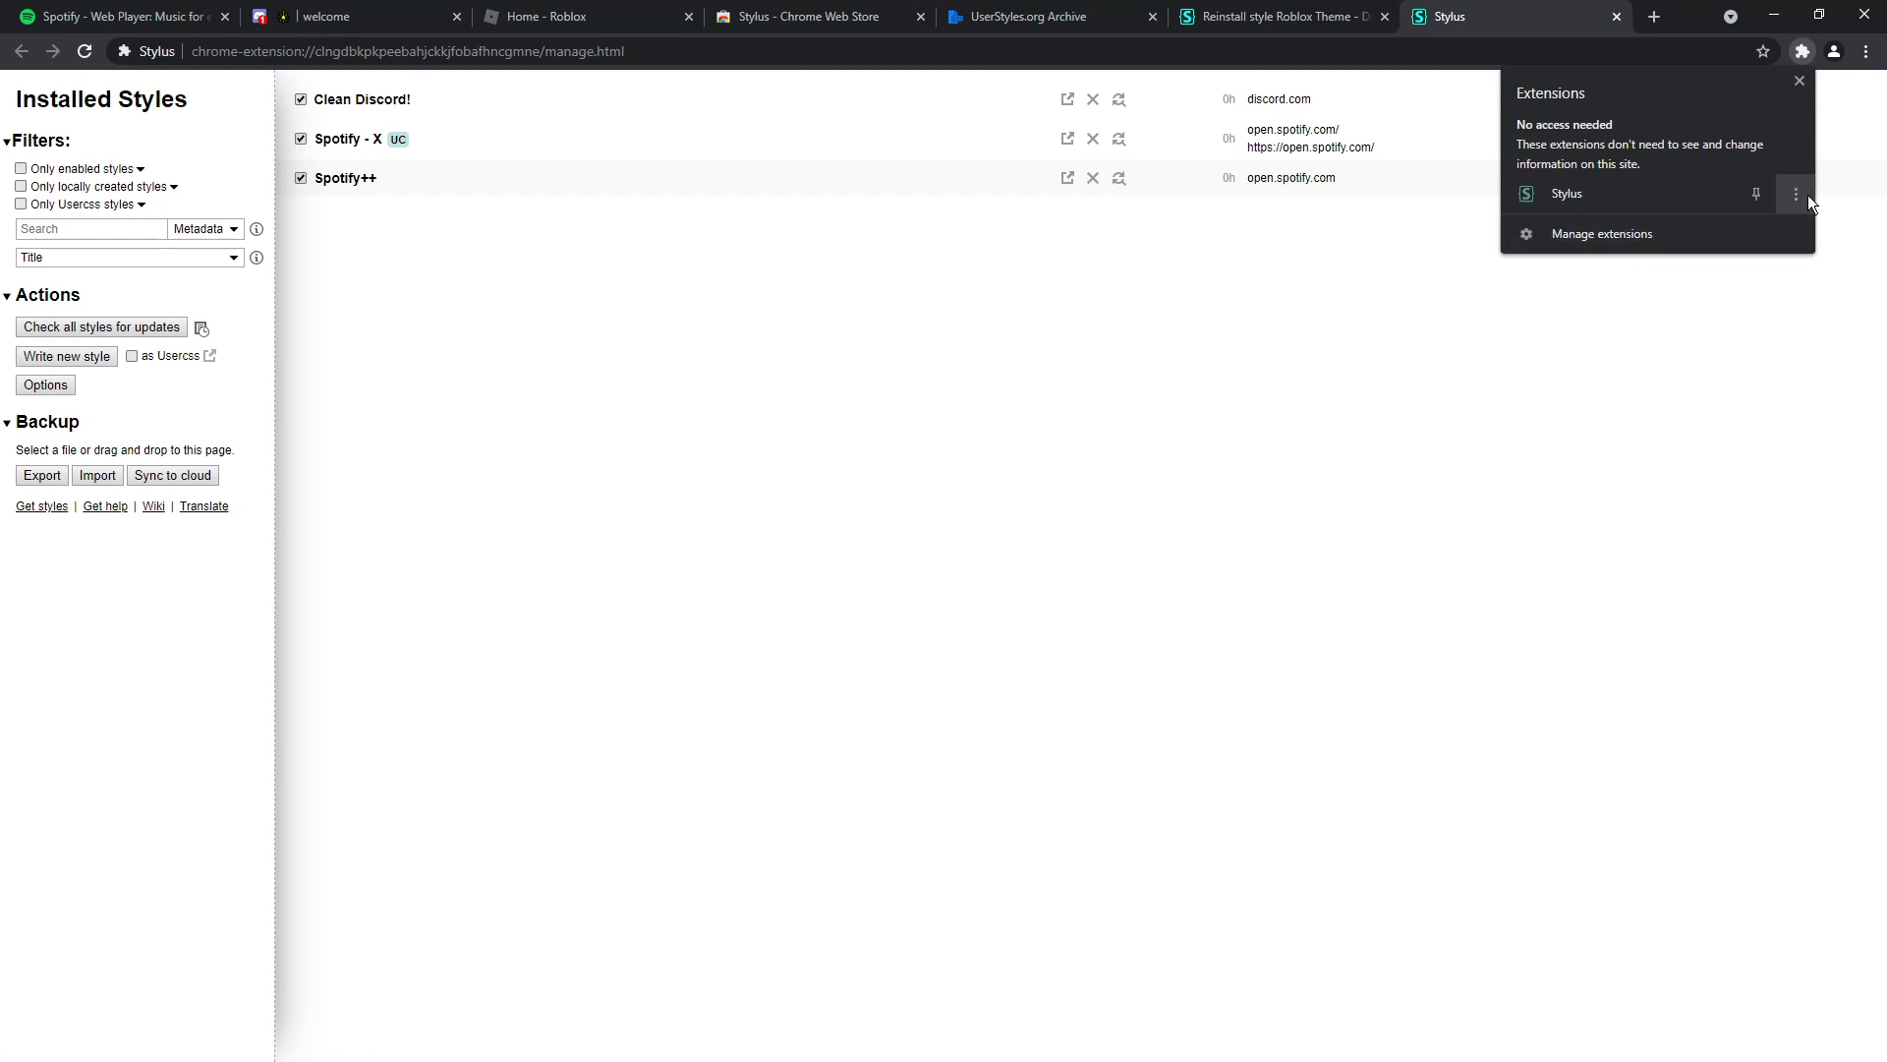
{"action": "left_click", "coordinate": [1799, 195]}
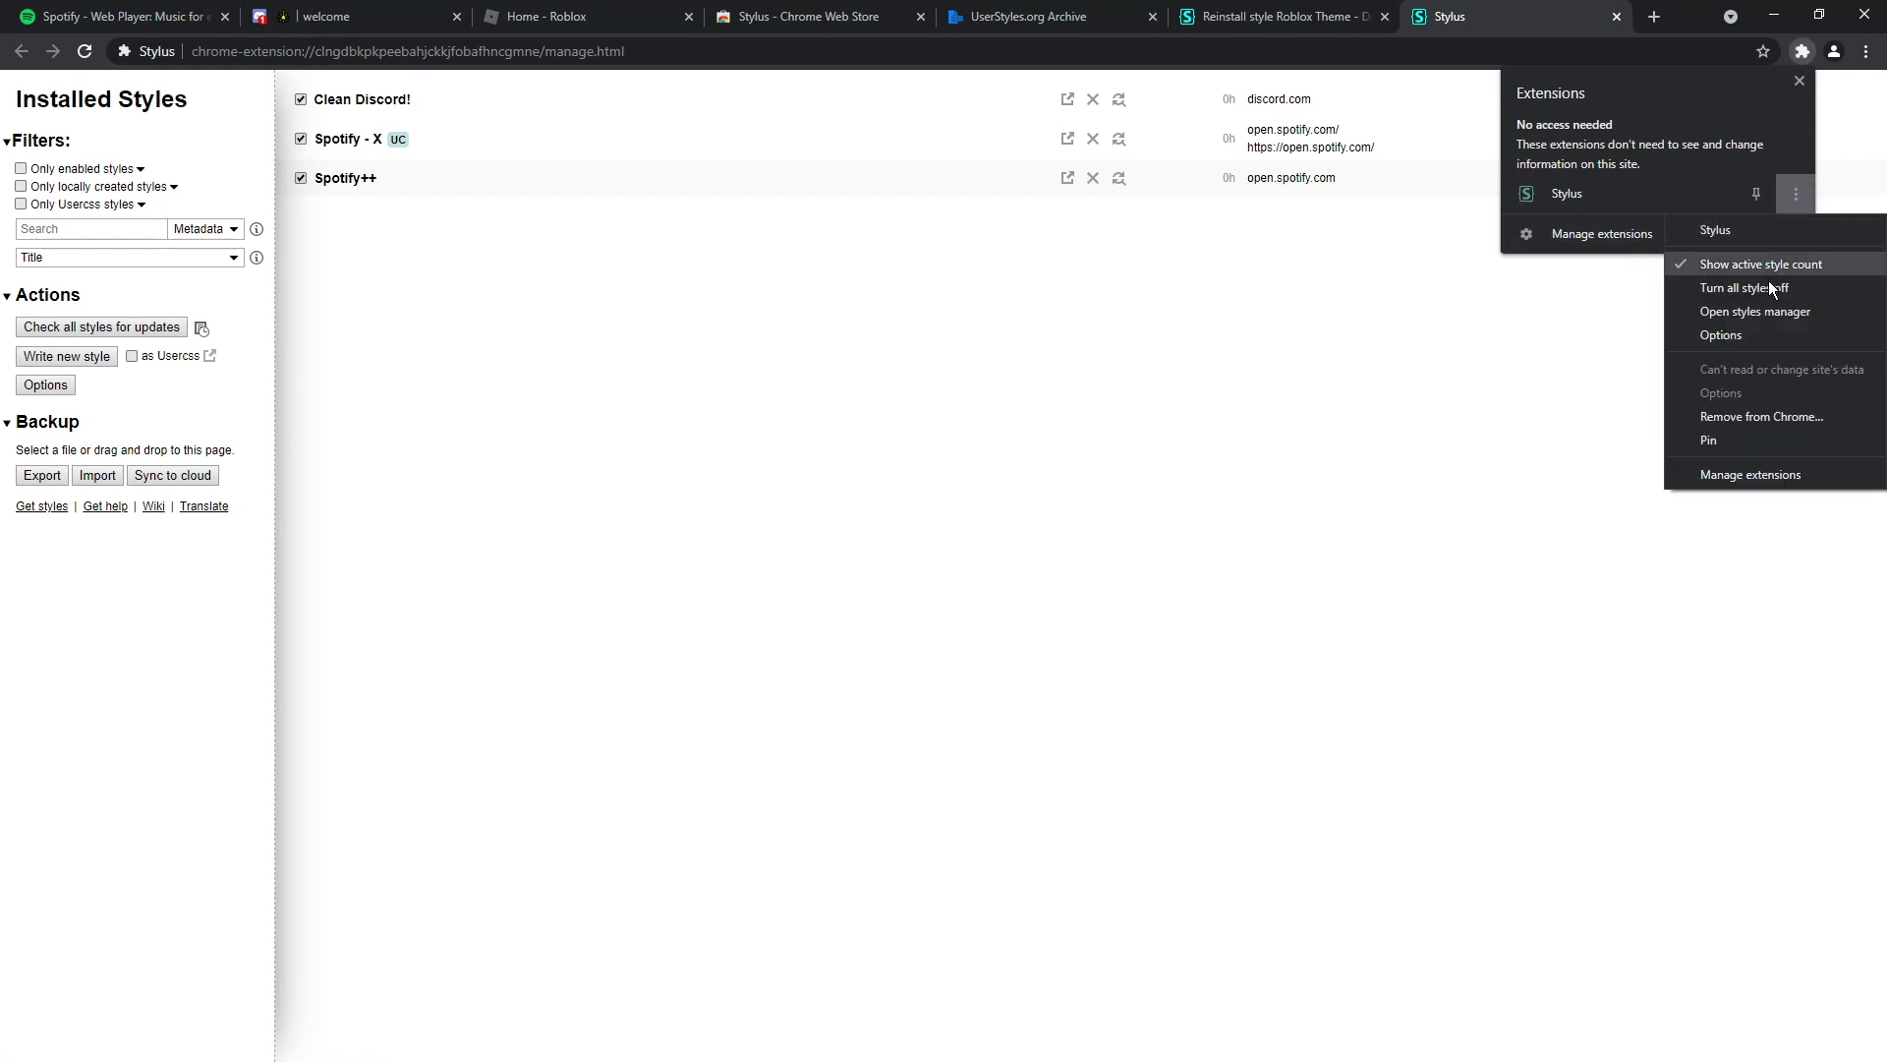
{"action": "left_click", "coordinate": [1756, 415]}
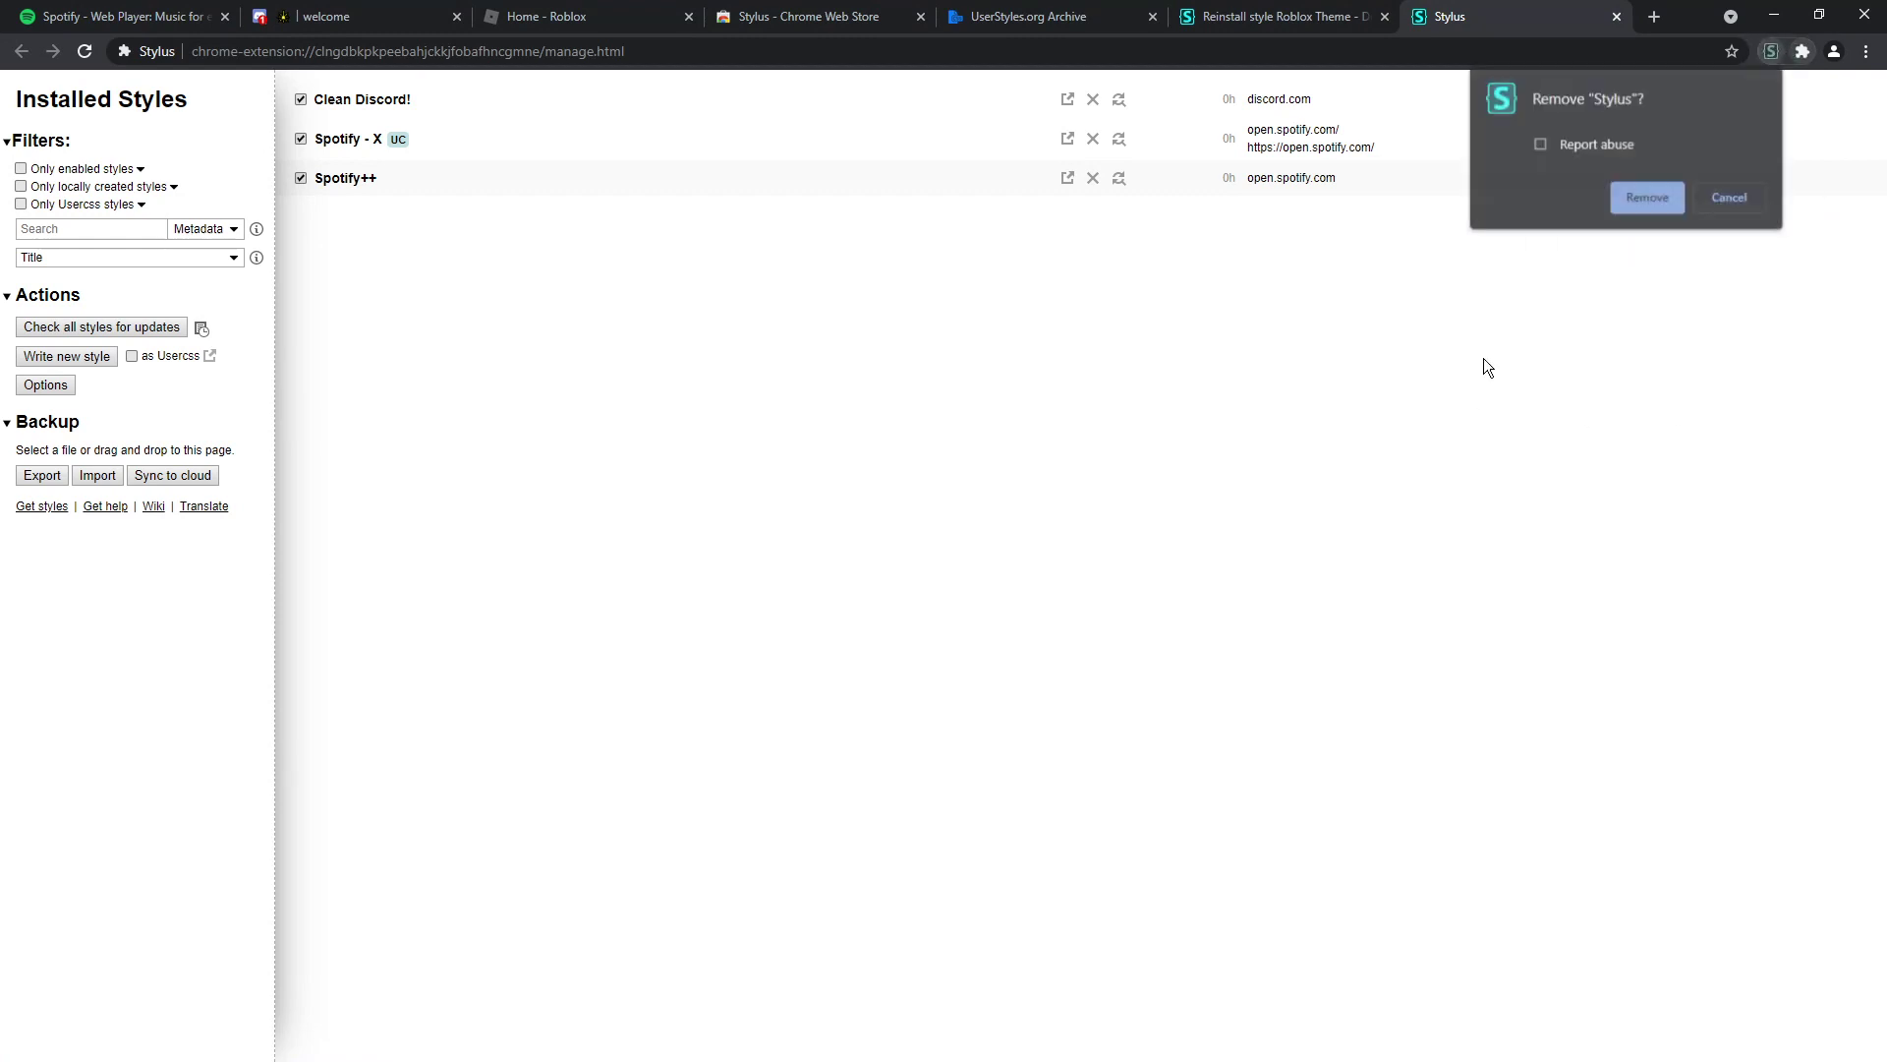
{"action": "left_click", "coordinate": [1646, 200]}
{"action": "left_click", "coordinate": [369, 11]}
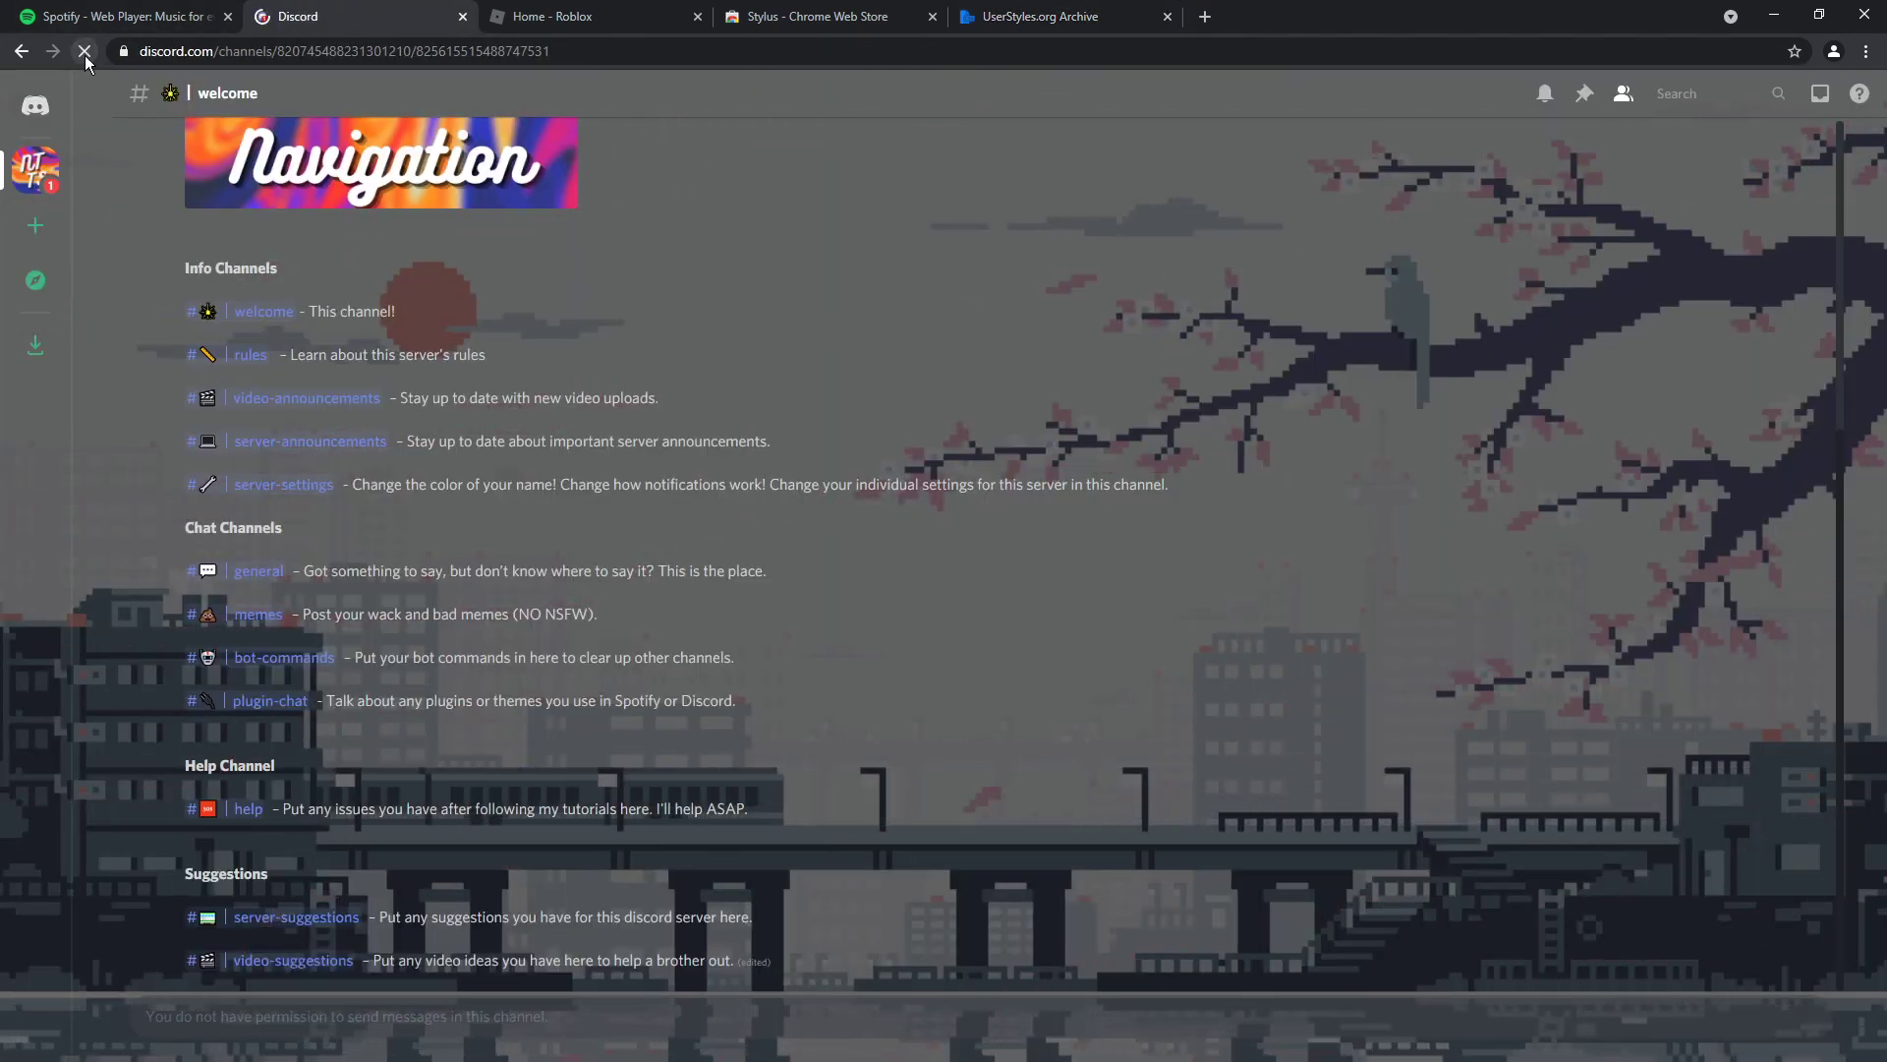
Reload the Discord and Spotify pages to show their default unthemed look.
{"action": "left_click", "coordinate": [84, 51]}
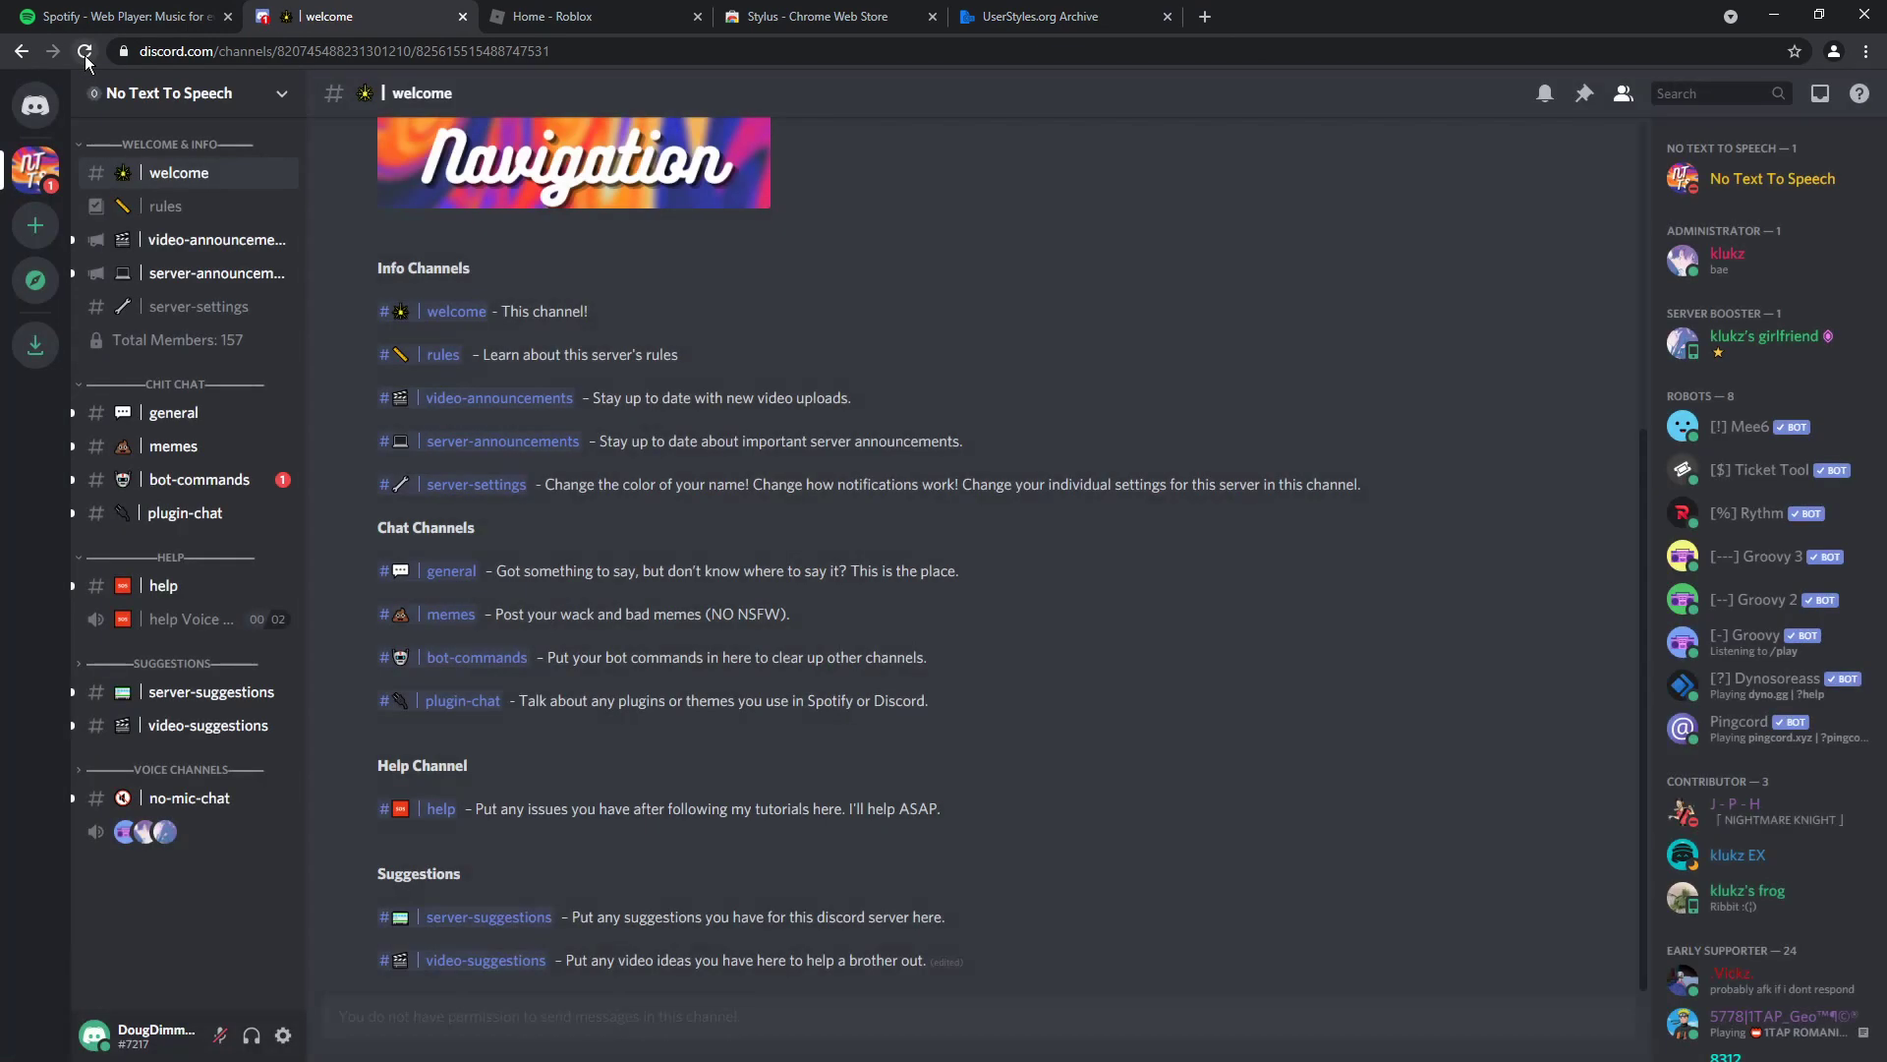
{"action": "left_click", "coordinate": [94, 16]}
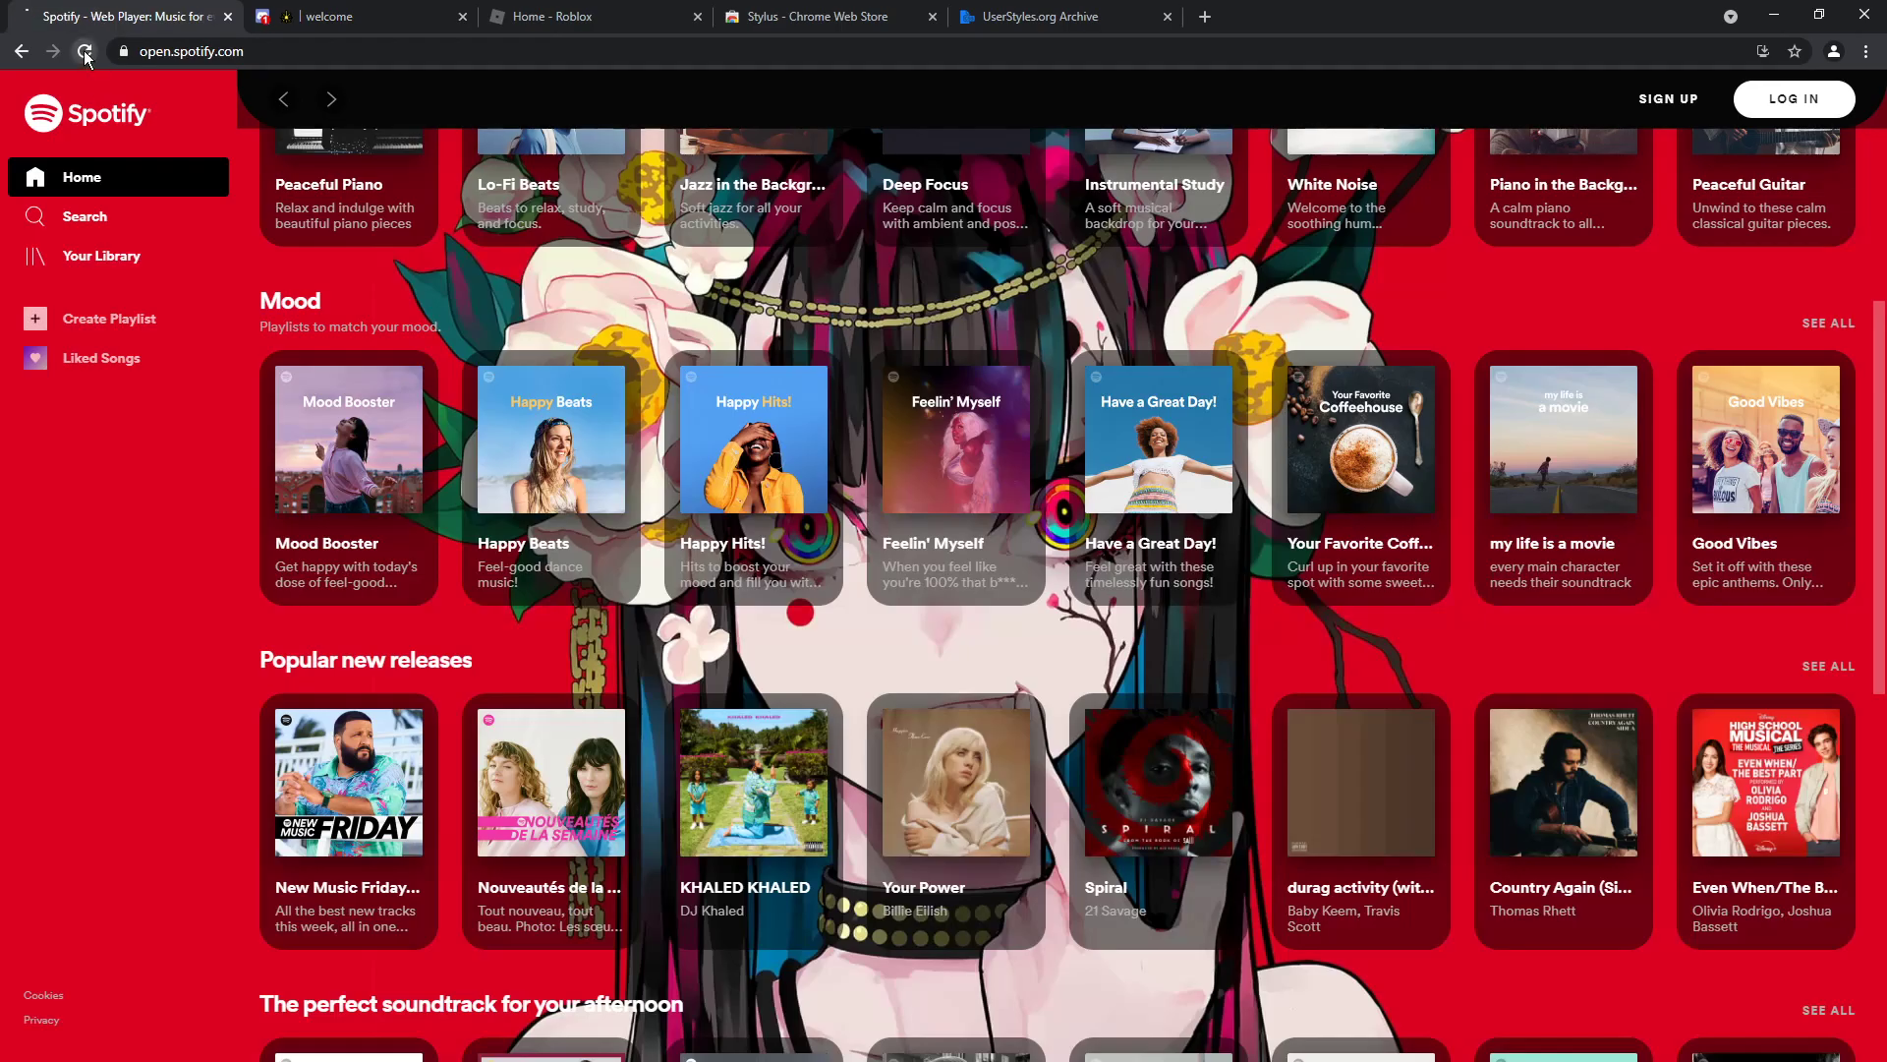